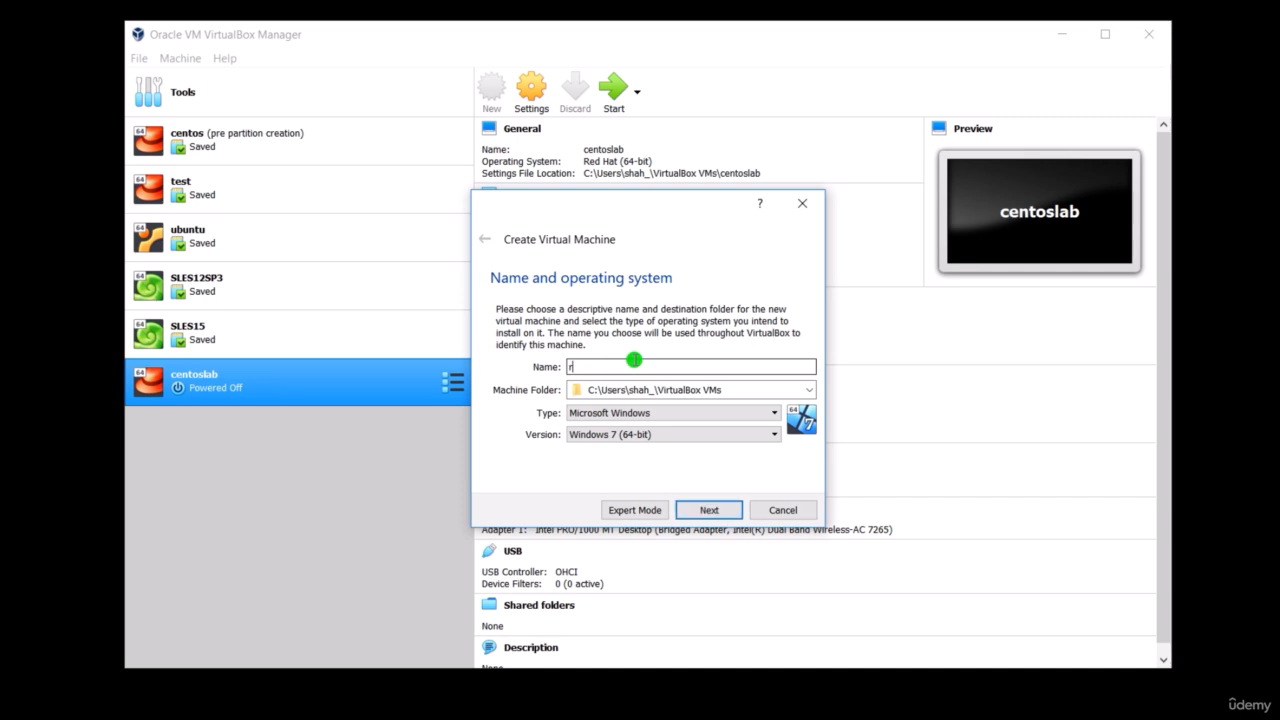
- Name the new virtual machine redhat8, keep Linux Red Hat (64-bit) as its system, and allocate 2048 MB of memory
type("8")
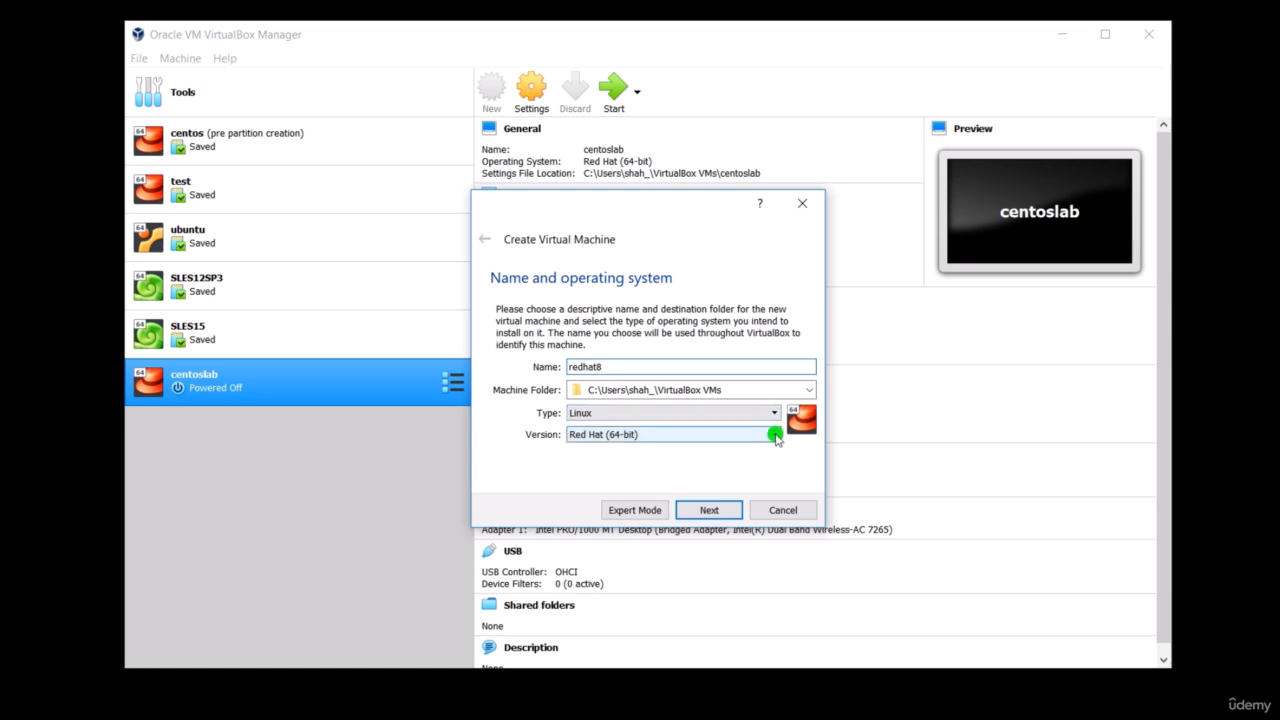
left_click(709, 510)
left_click(711, 510)
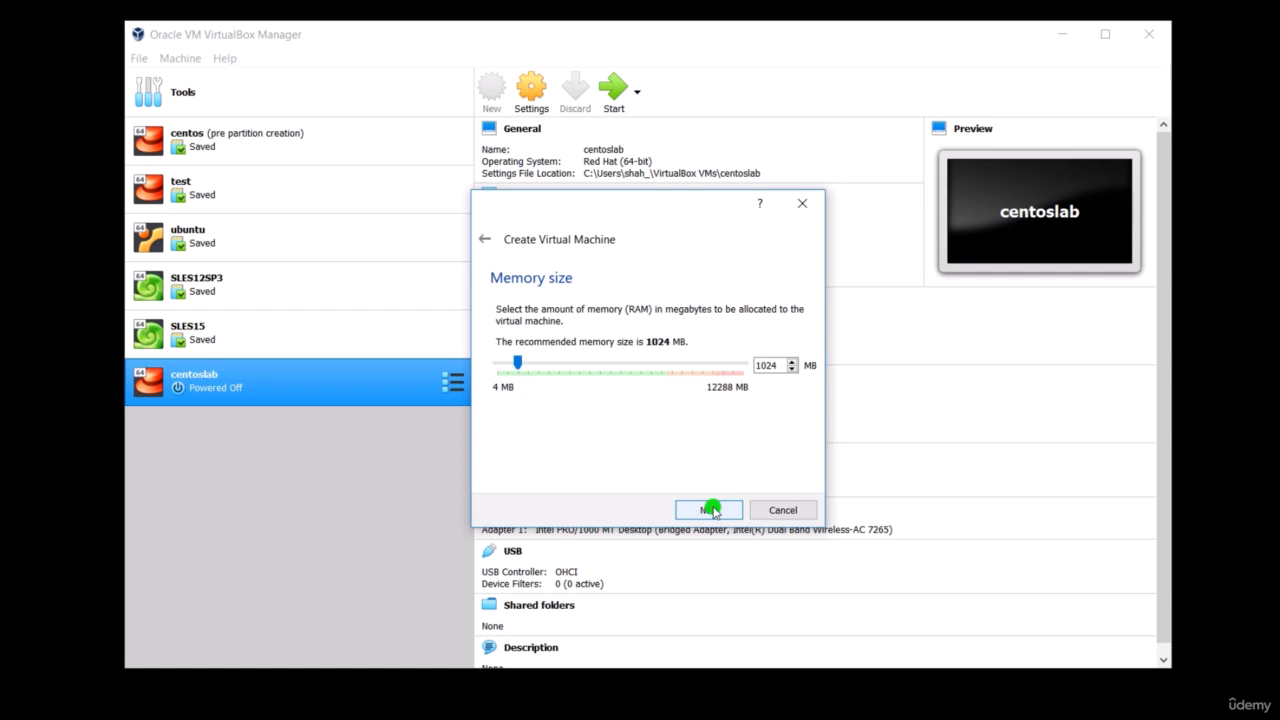
left_click(631, 363)
left_click(631, 364)
left_click(709, 510)
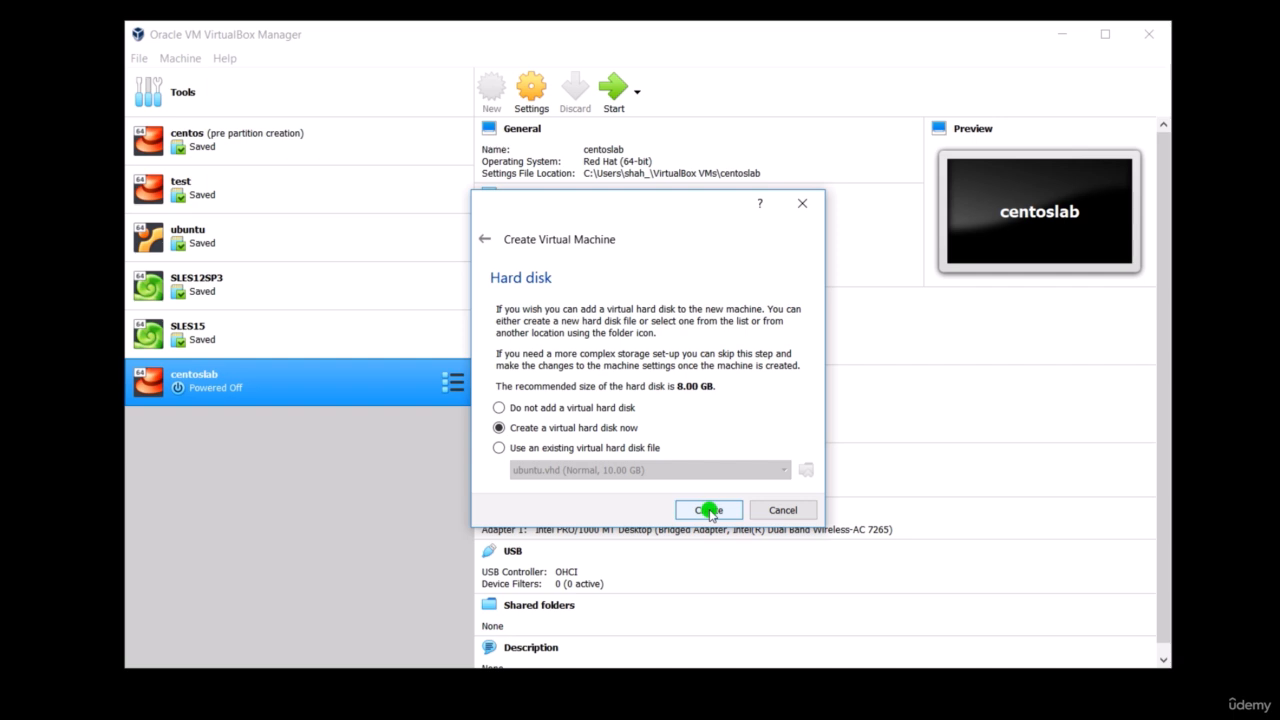
- Create a new dynamically allocated VDI hard disk of 24 GB for the redhat8 machine
left_click(709, 510)
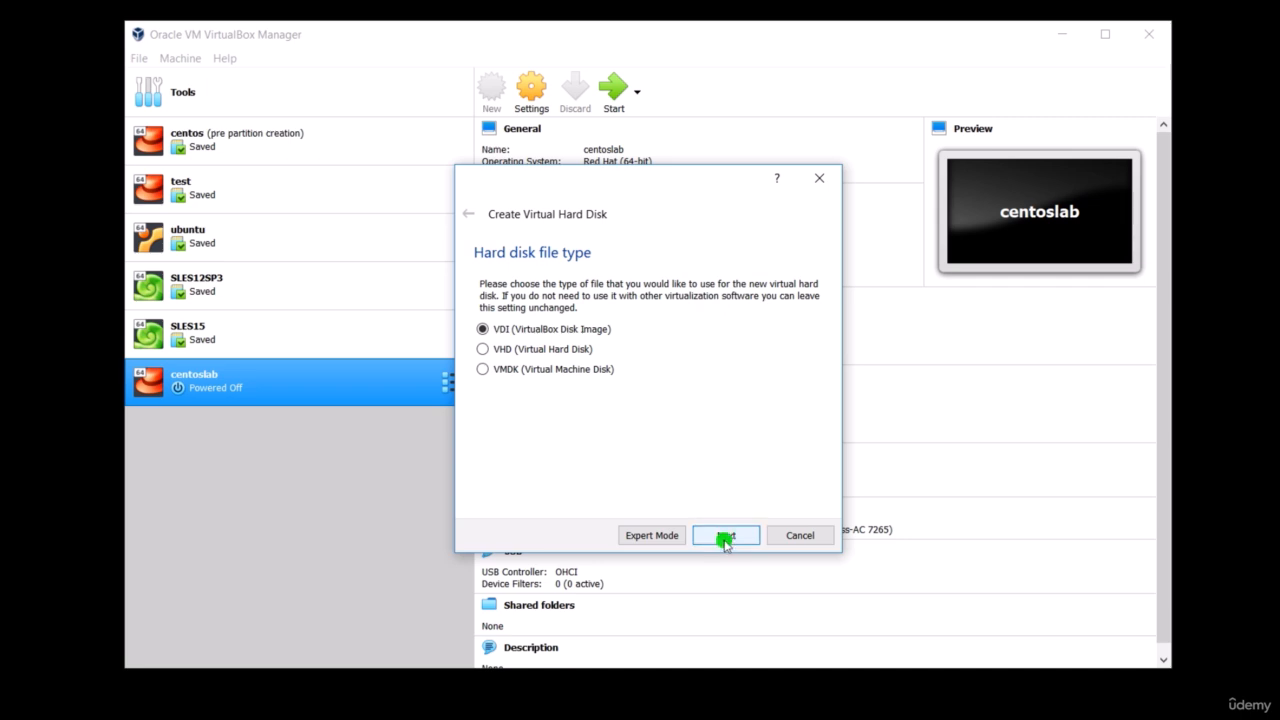
left_click(727, 535)
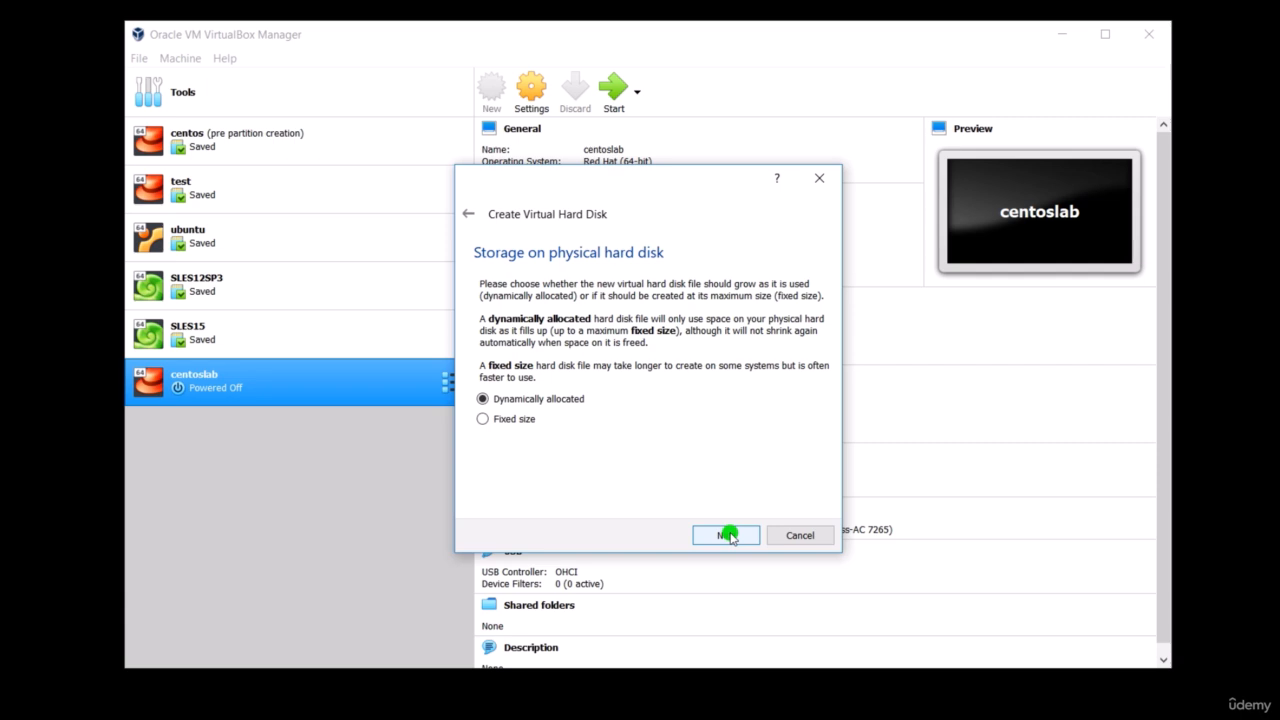
left_click(727, 535)
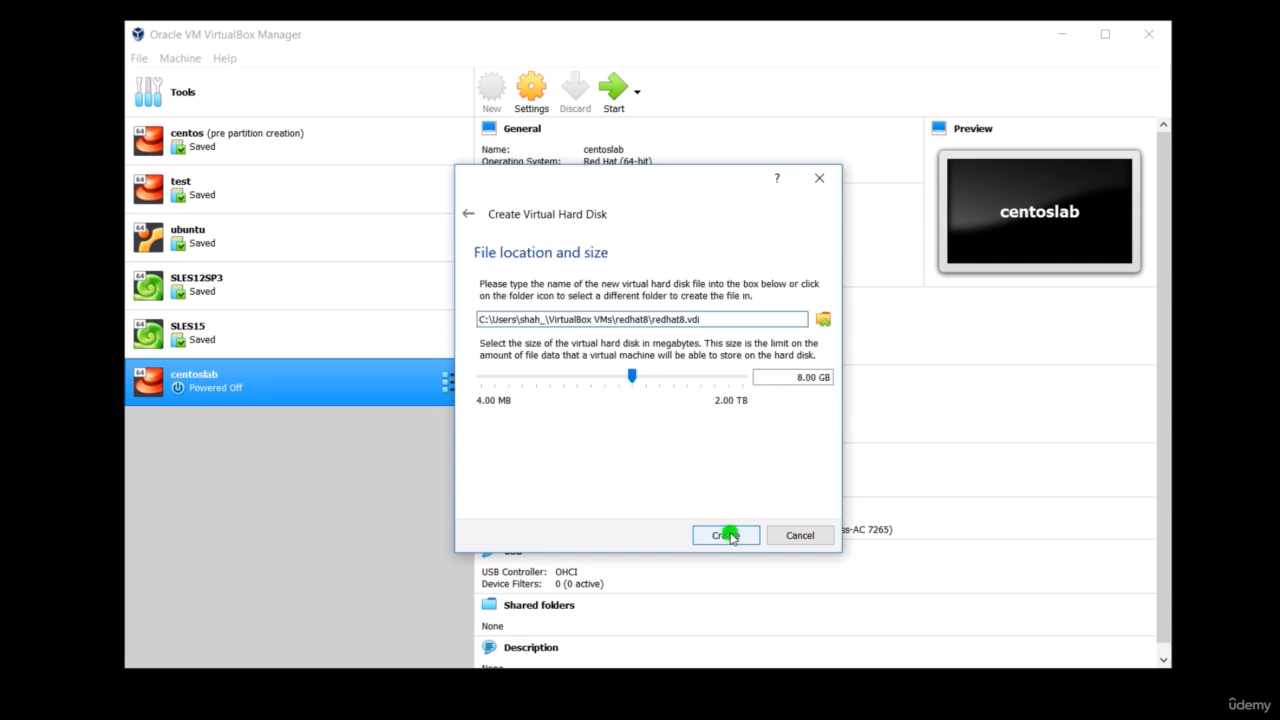
left_click(800, 377)
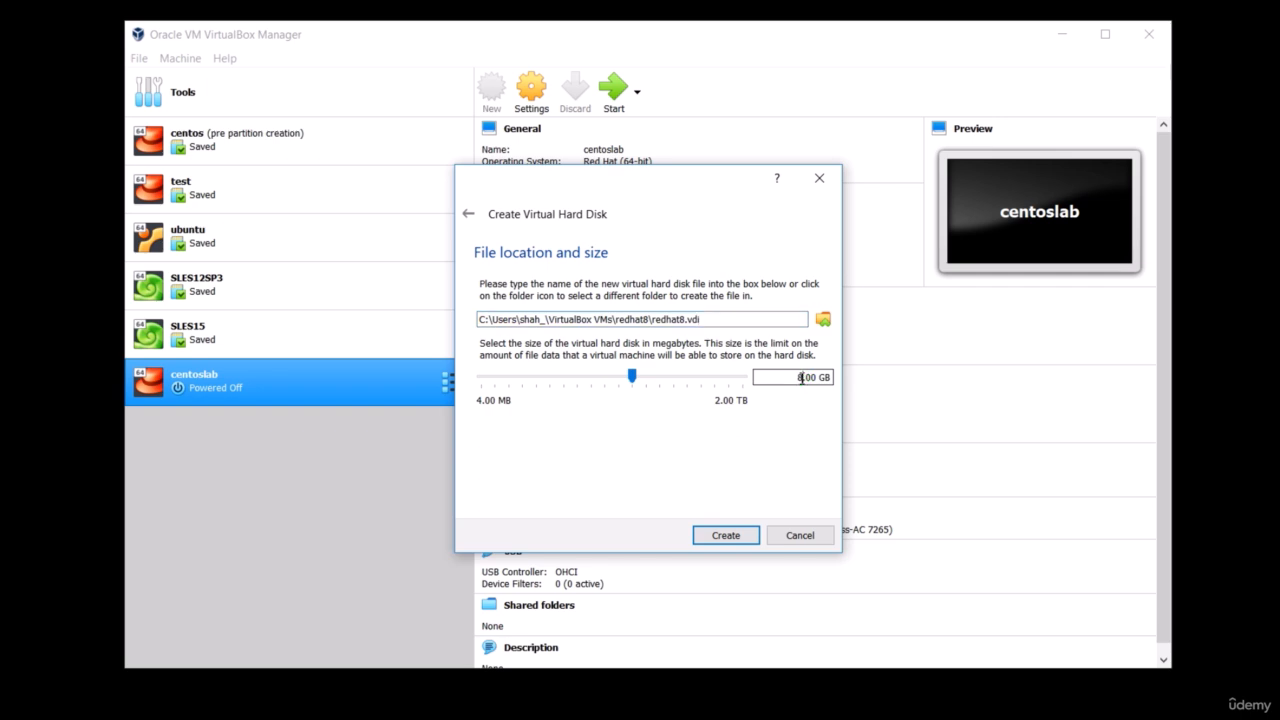
key("BackSpace")
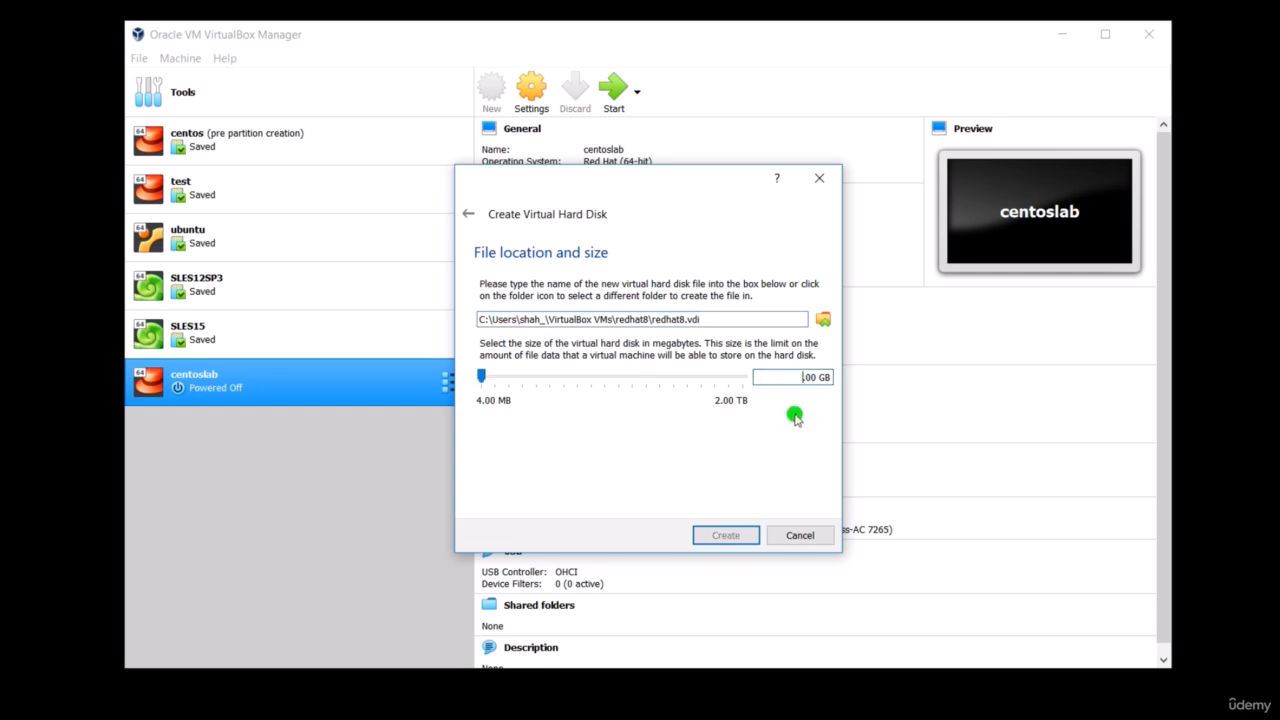
type("24")
left_click(726, 536)
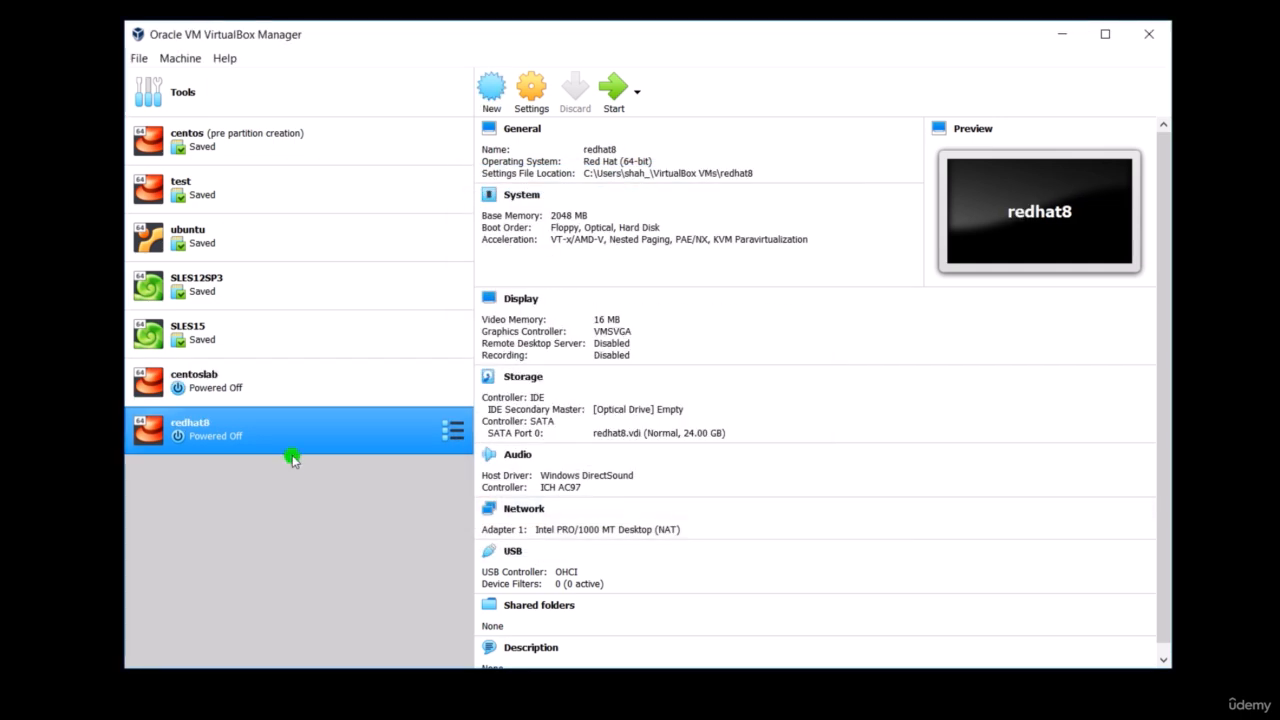
- In the redhat8 machine's settings, set both the shared clipboard and Drag'n'Drop to Bidirectional
right_click(374, 430)
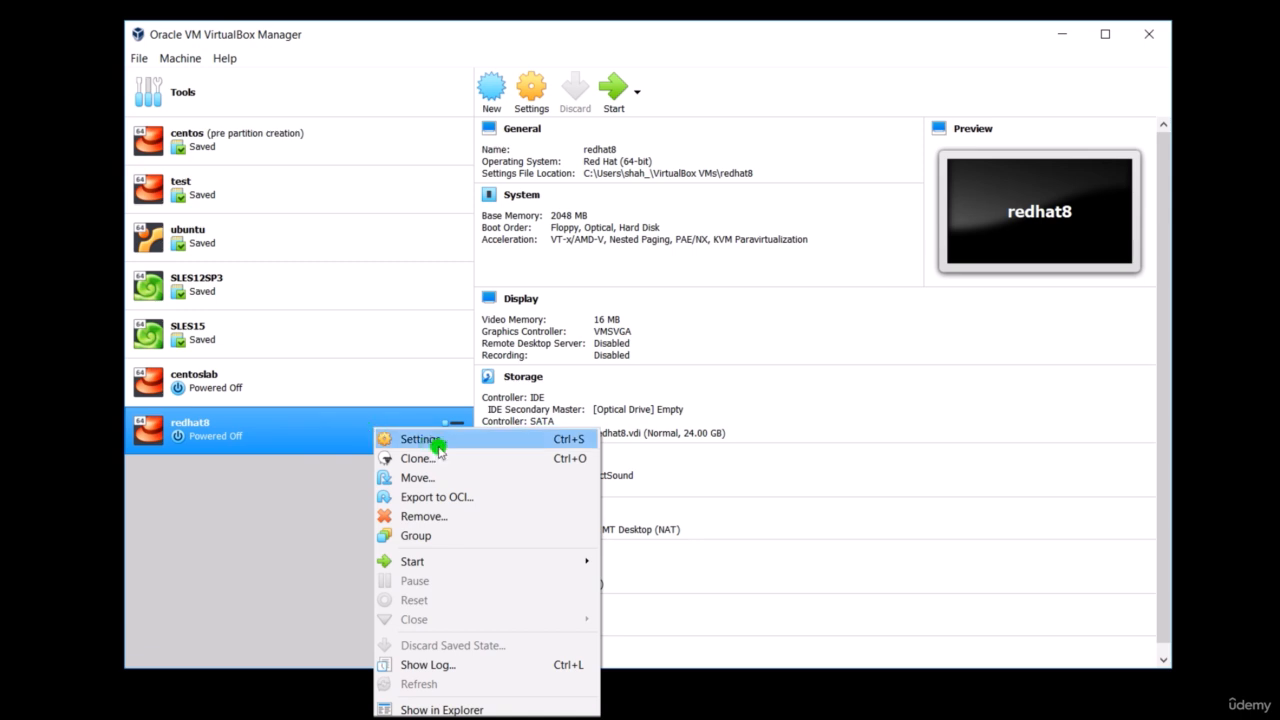
left_click(417, 439)
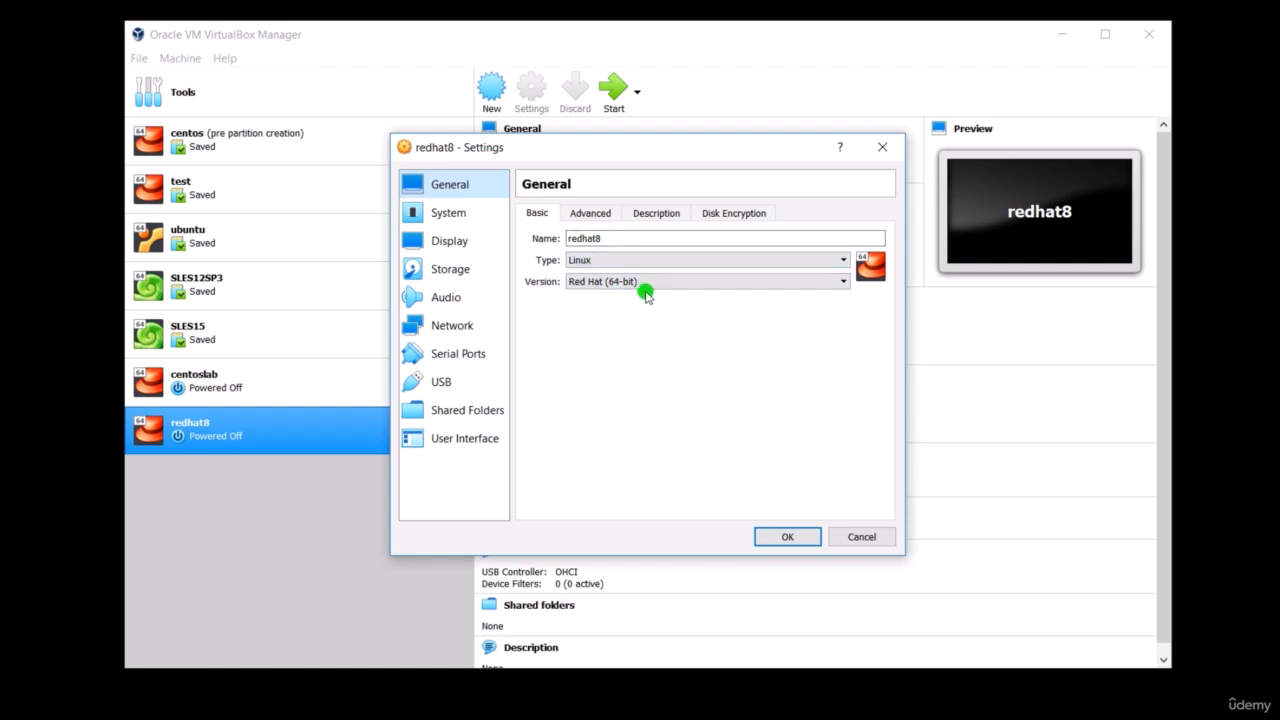
left_click(597, 212)
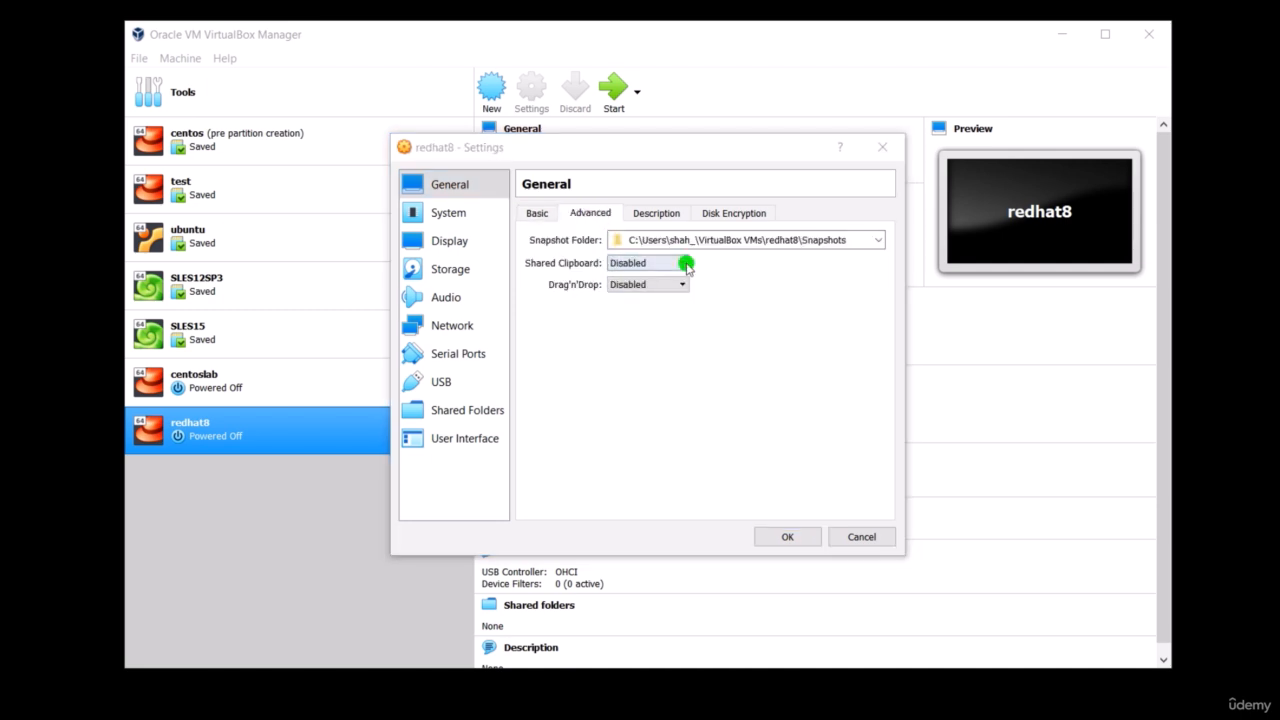
left_click(684, 263)
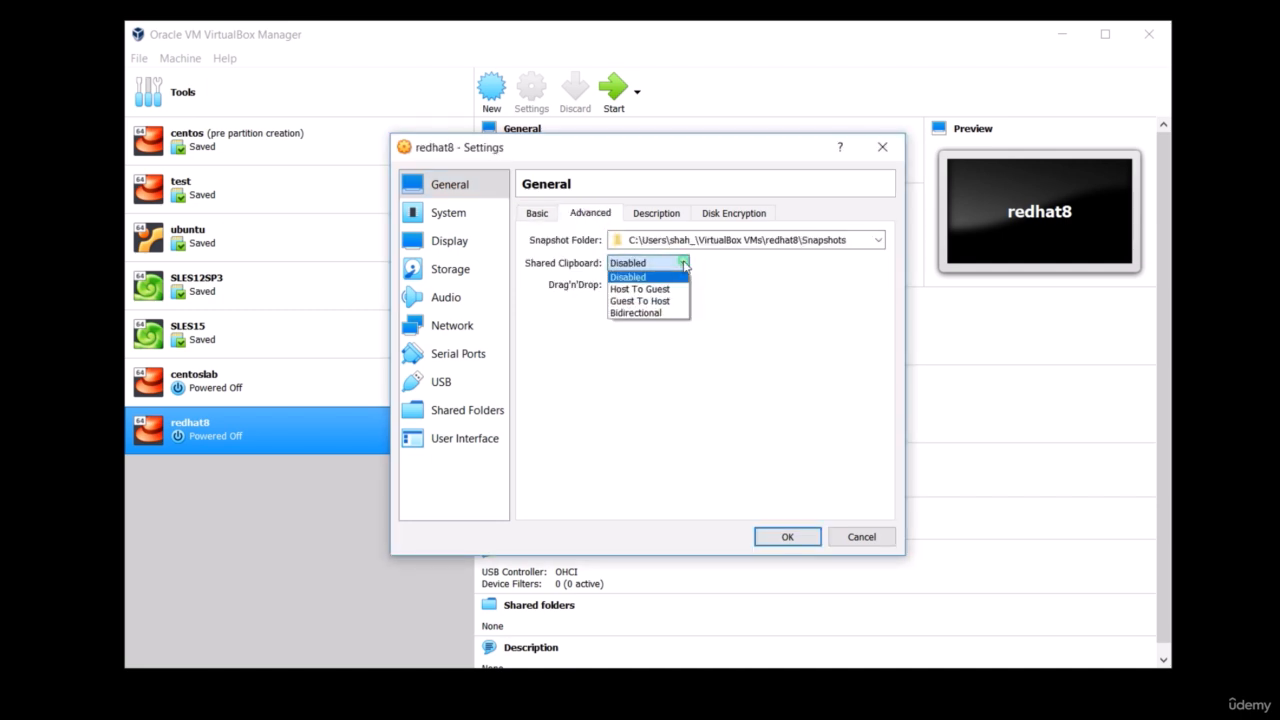
left_click(668, 313)
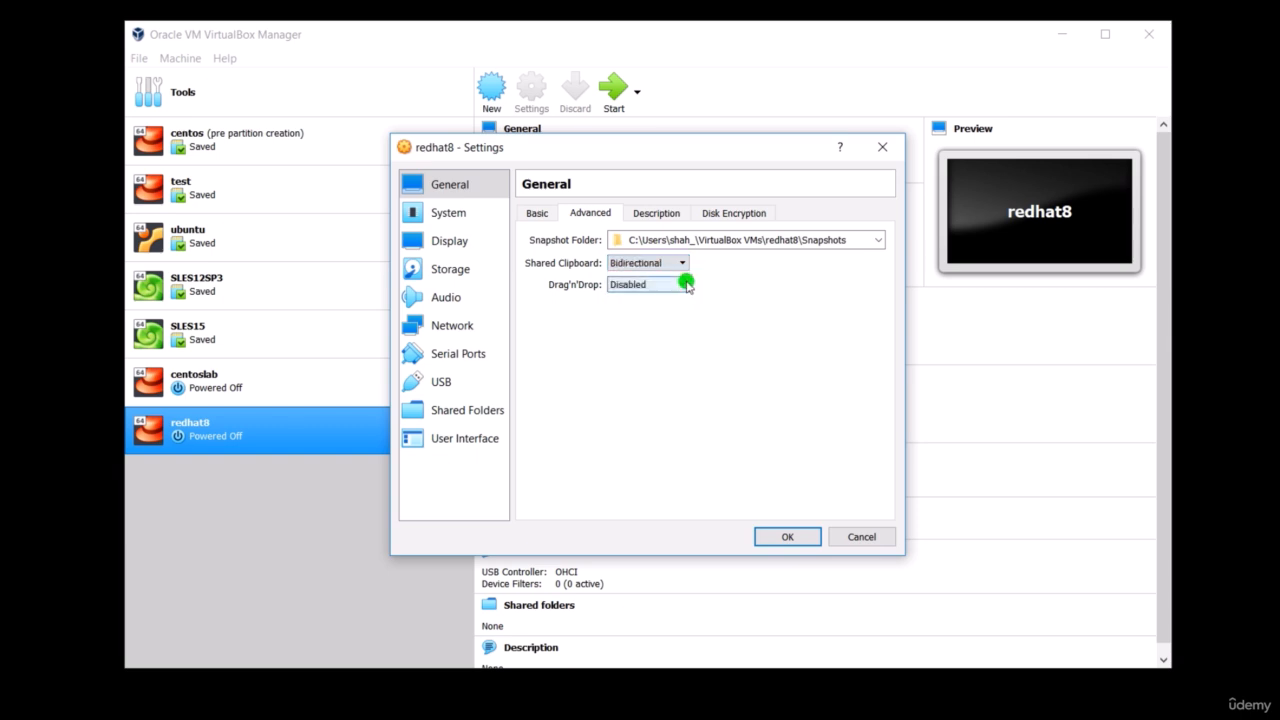
left_click(682, 285)
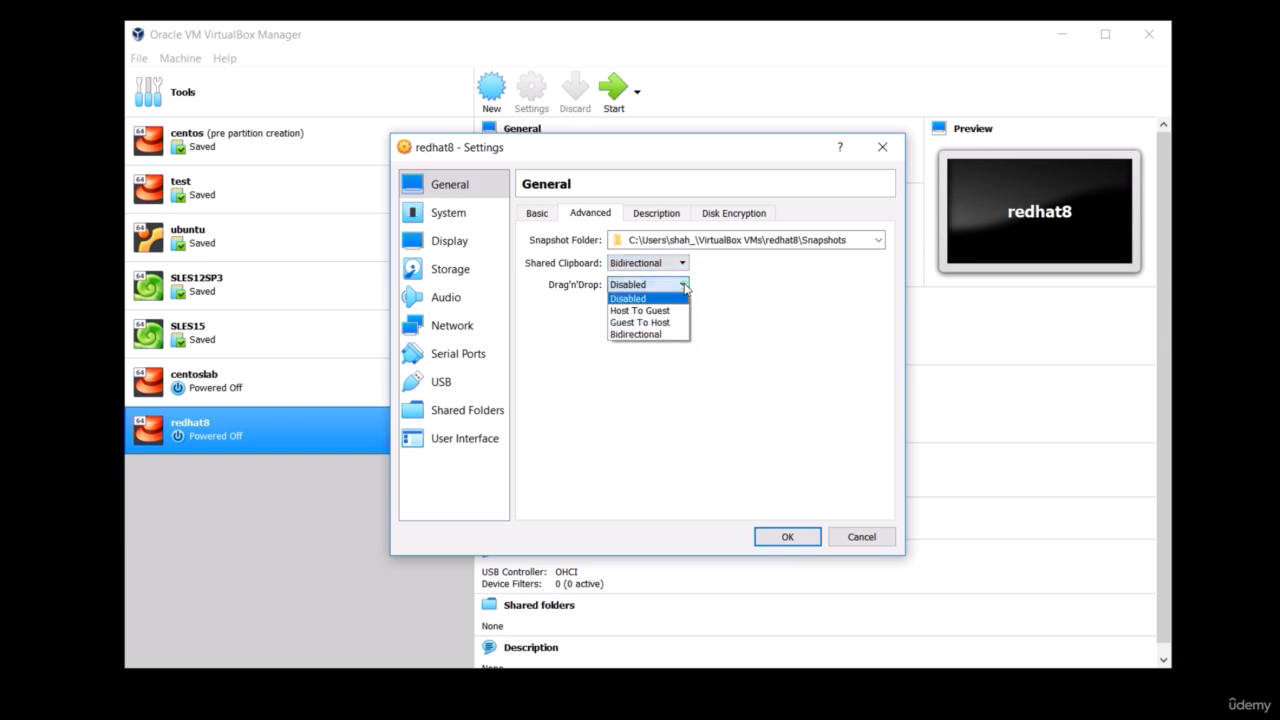
left_click(676, 334)
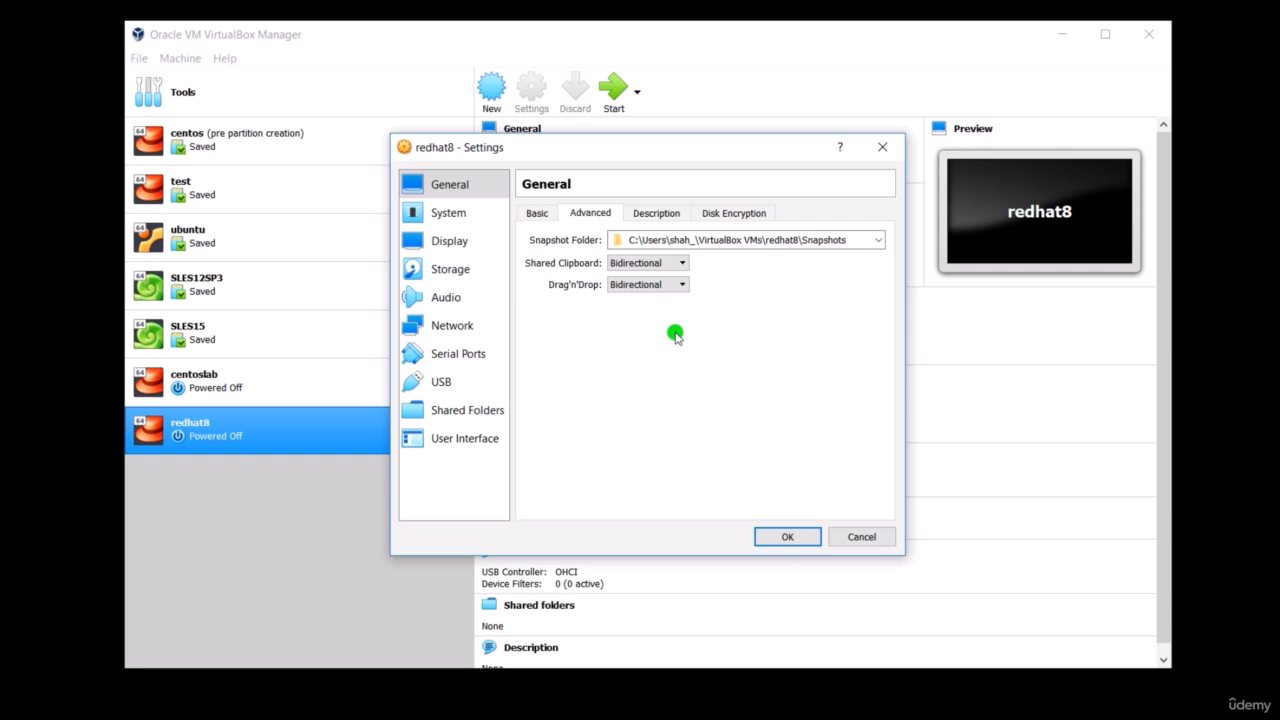
- Remove Floppy from the machine's boot order and set the pointing device to USB Tablet
left_click(465, 215)
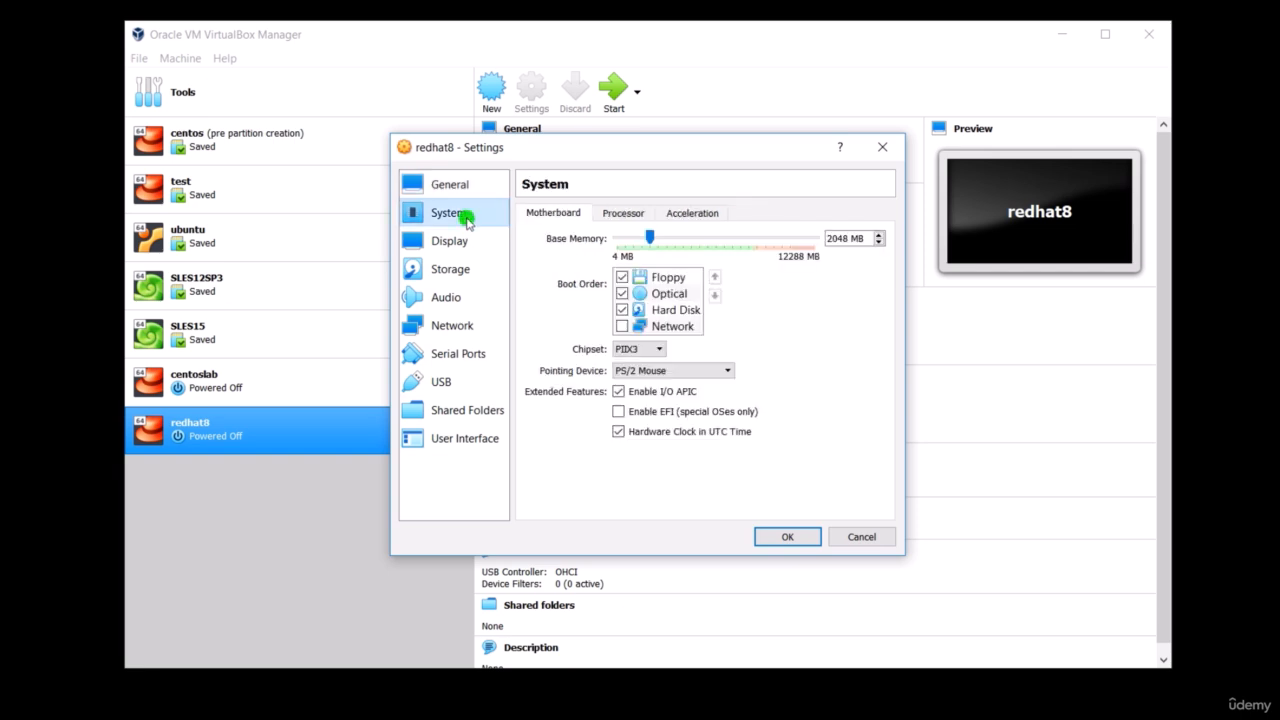
left_click(622, 277)
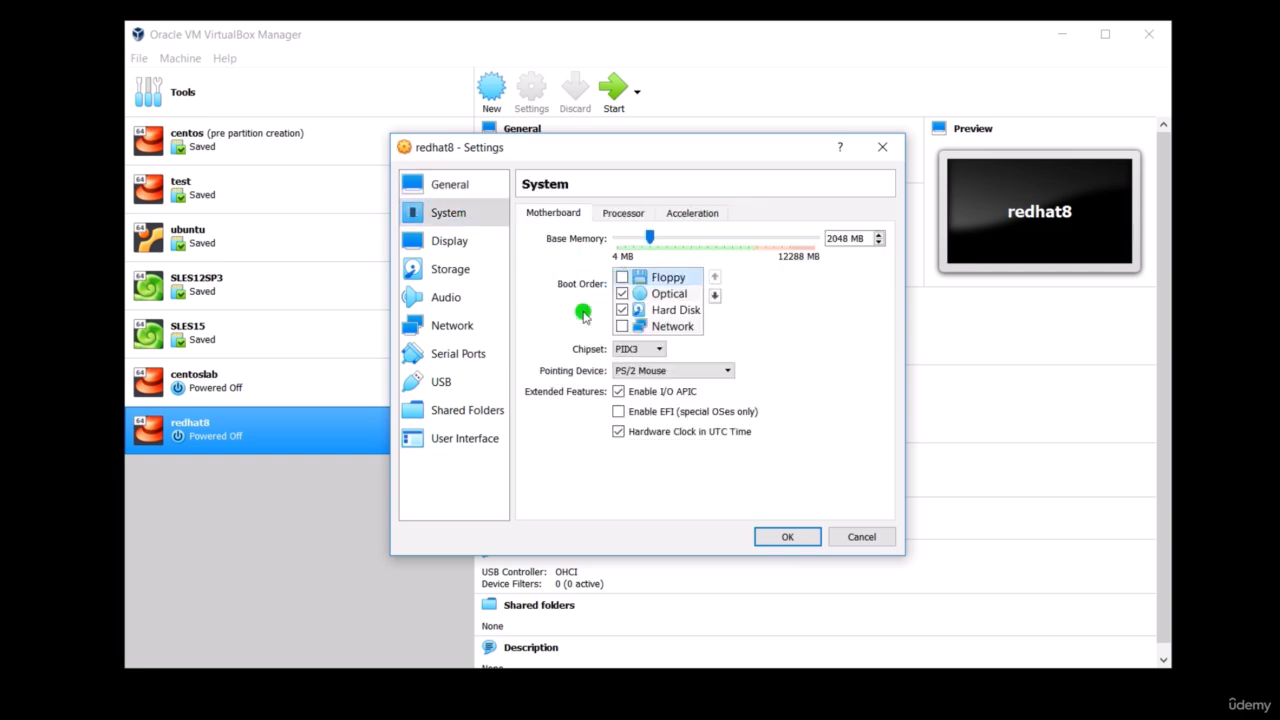
left_click(730, 372)
left_click(725, 391)
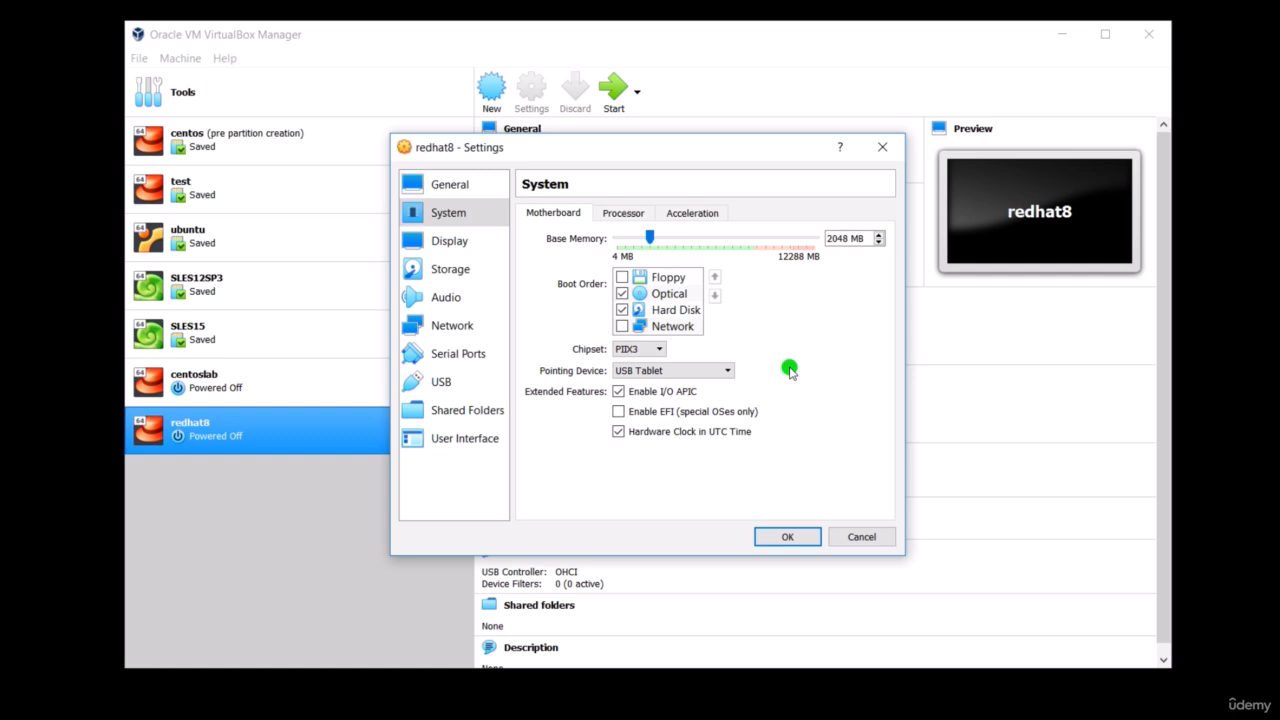
left_click(732, 370)
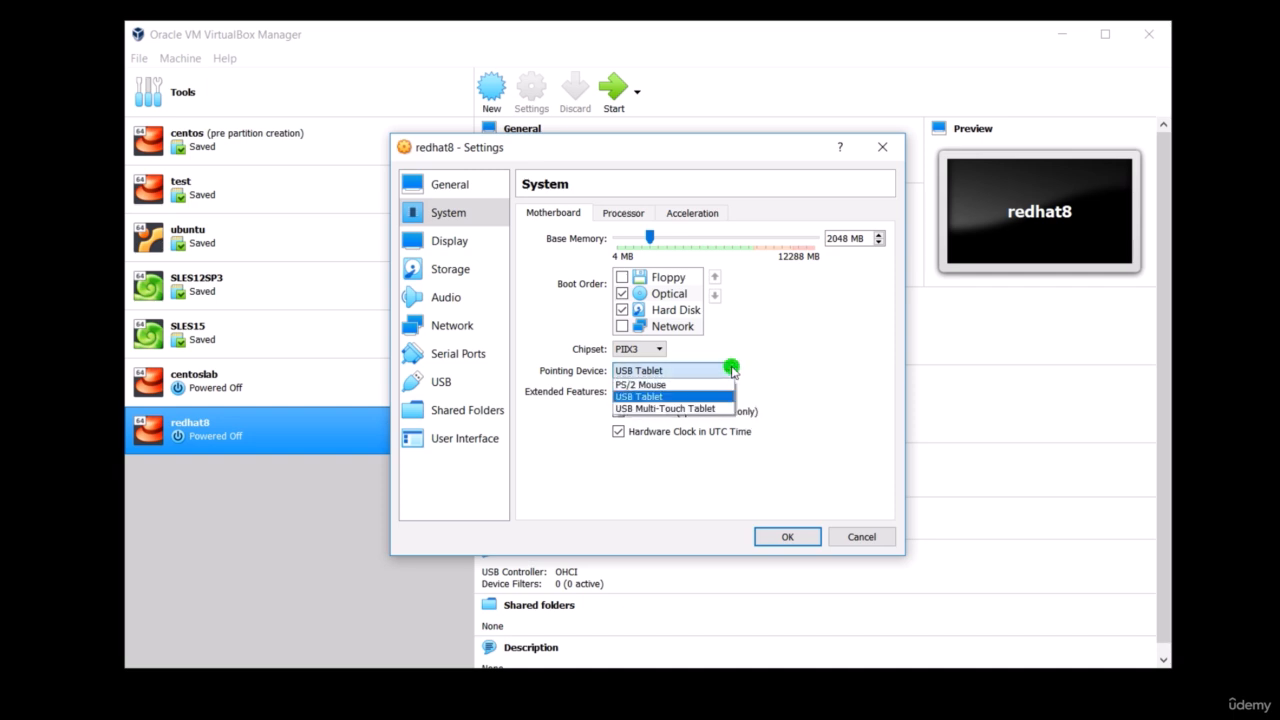
left_click(732, 370)
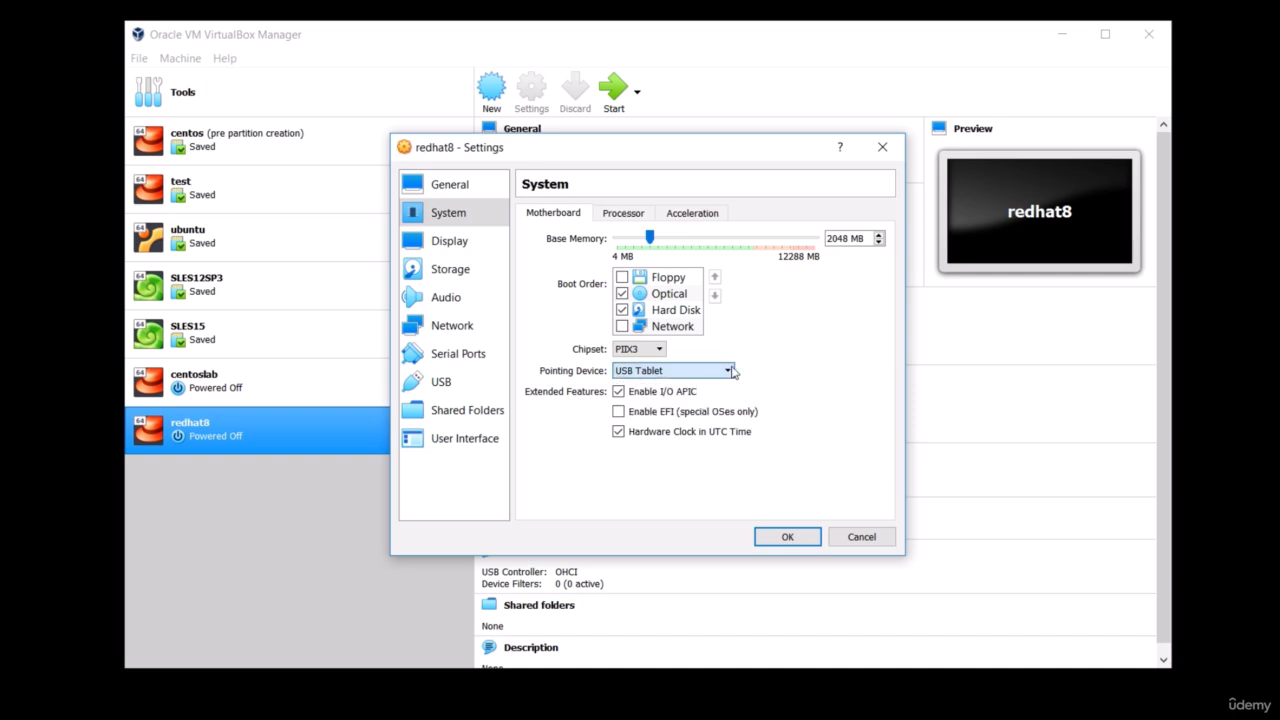
- Check the processor and display settings, and load rhel-8.0-x86_64-dvd.iso into the empty IDE optical drive
left_click(616, 213)
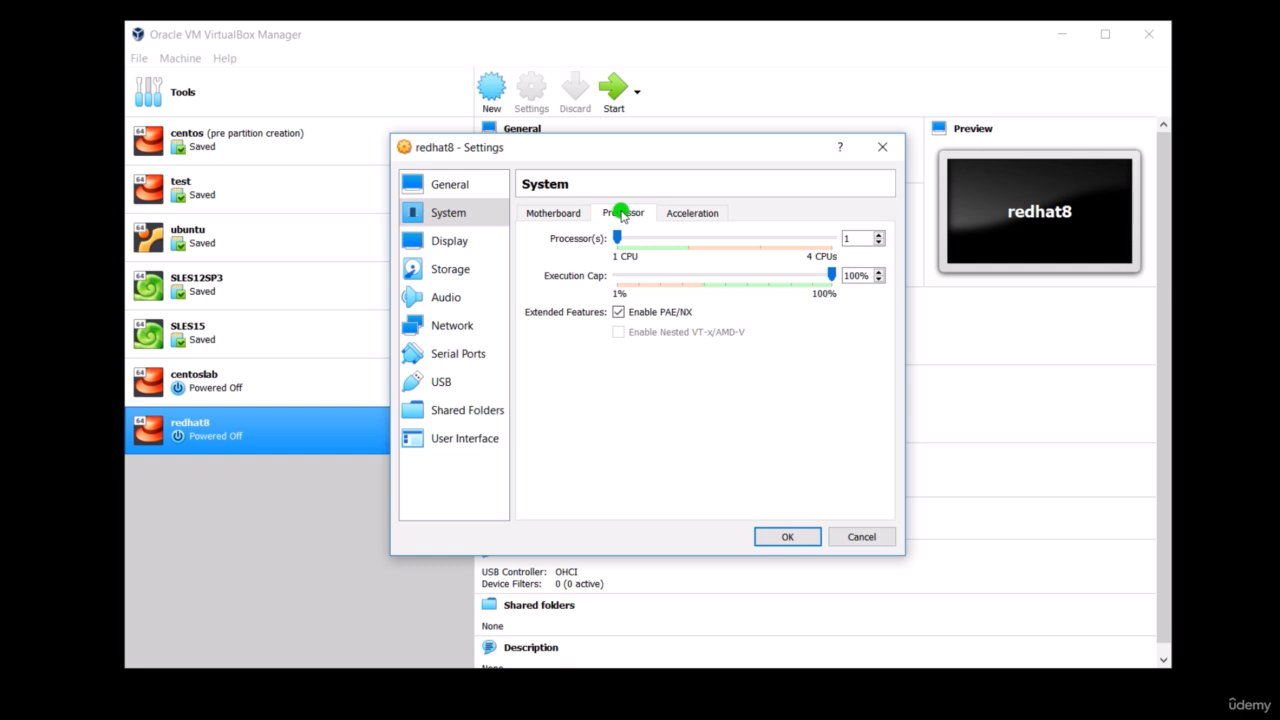
left_click(452, 242)
left_click(460, 268)
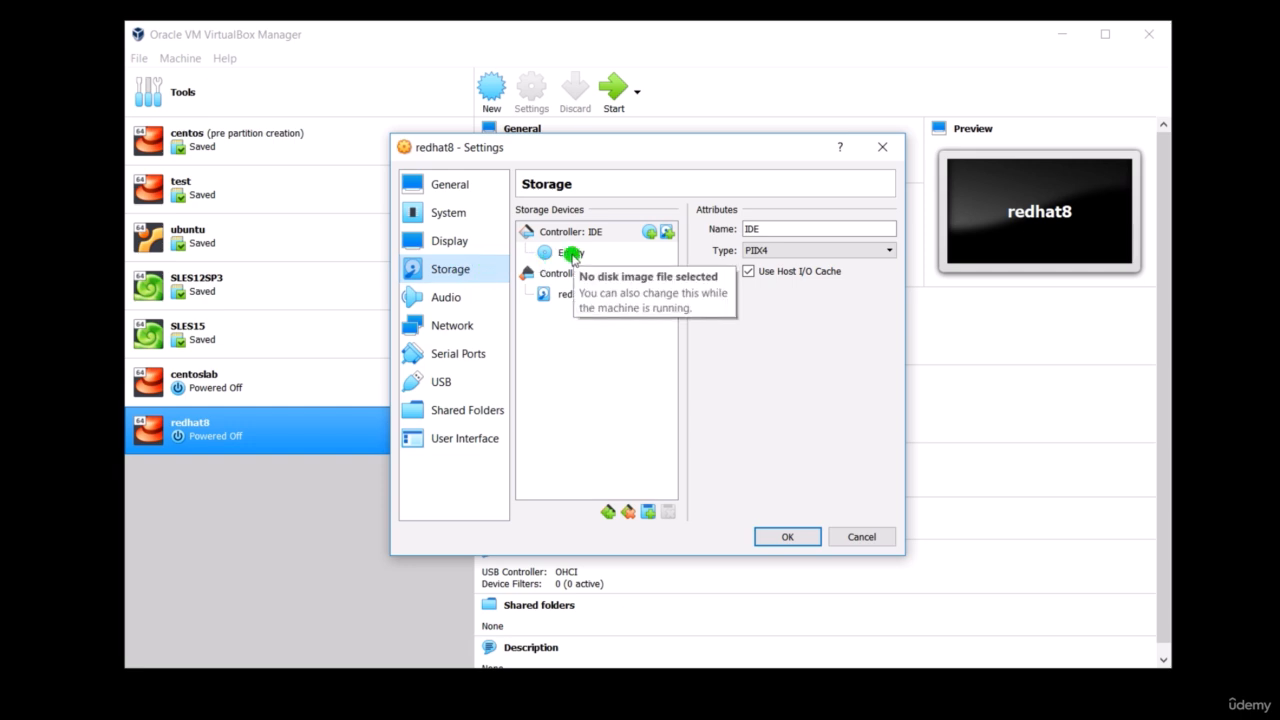
left_click(570, 254)
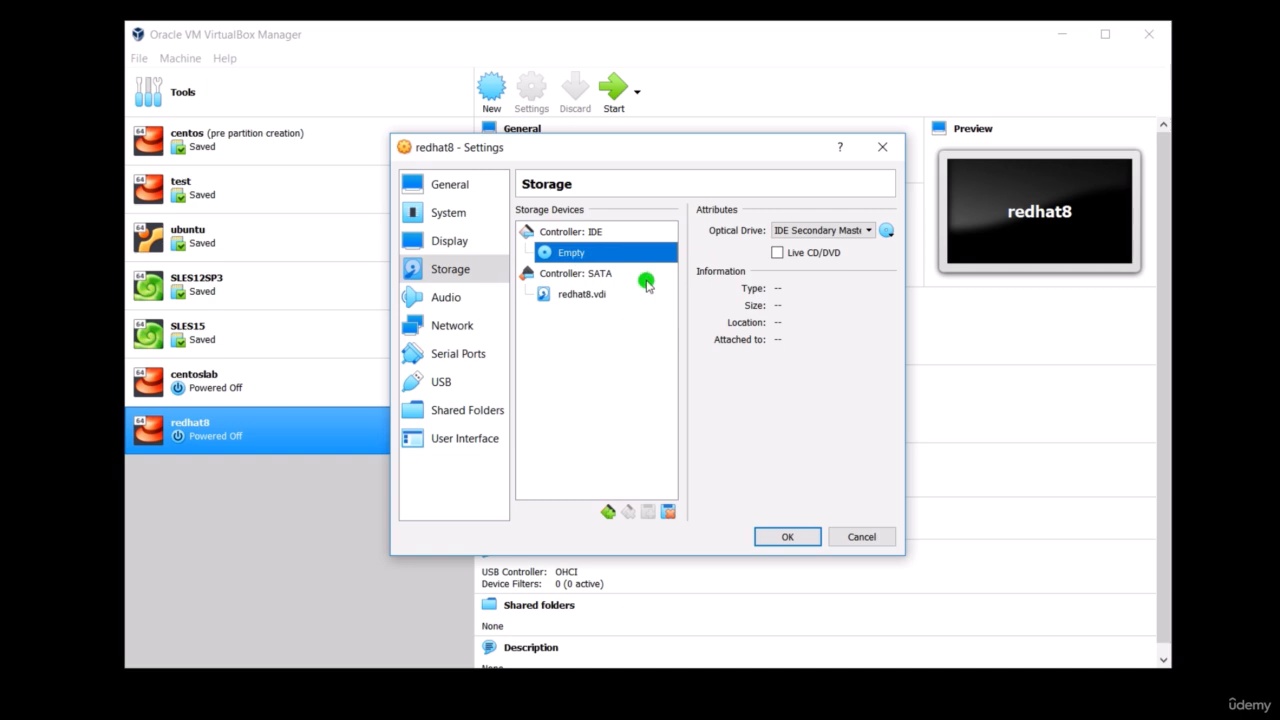
left_click(889, 233)
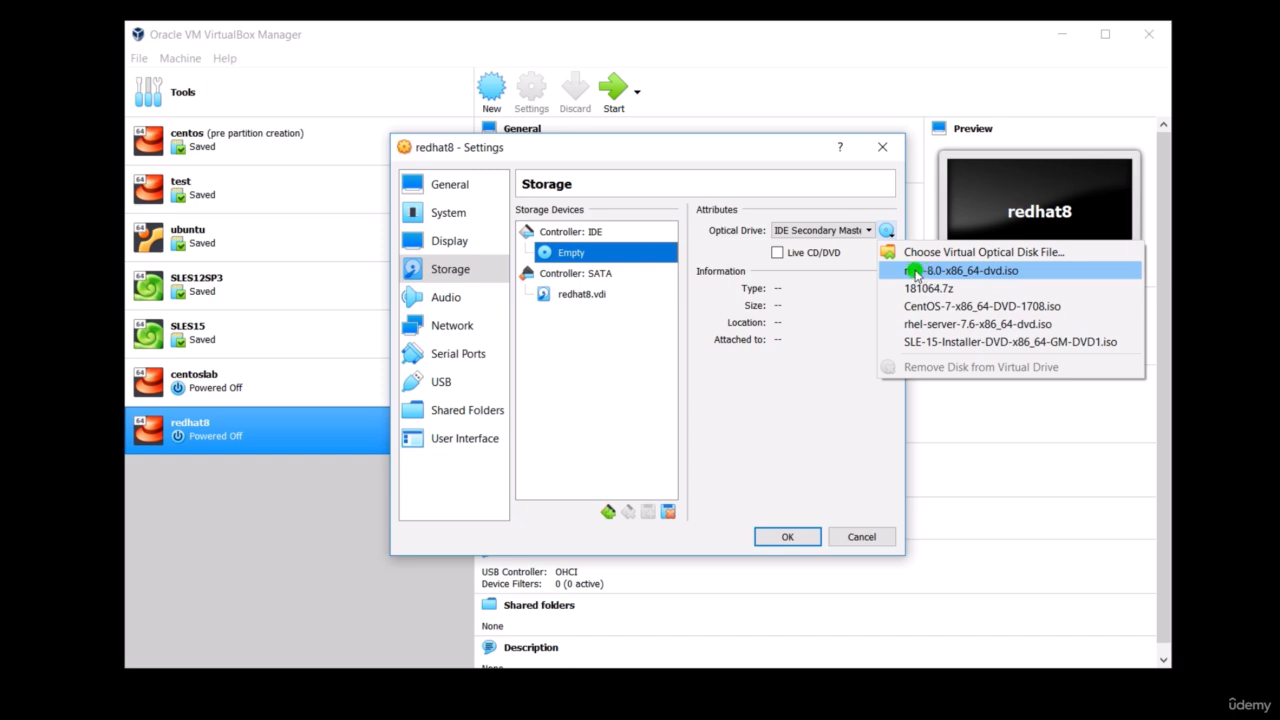
left_click(915, 272)
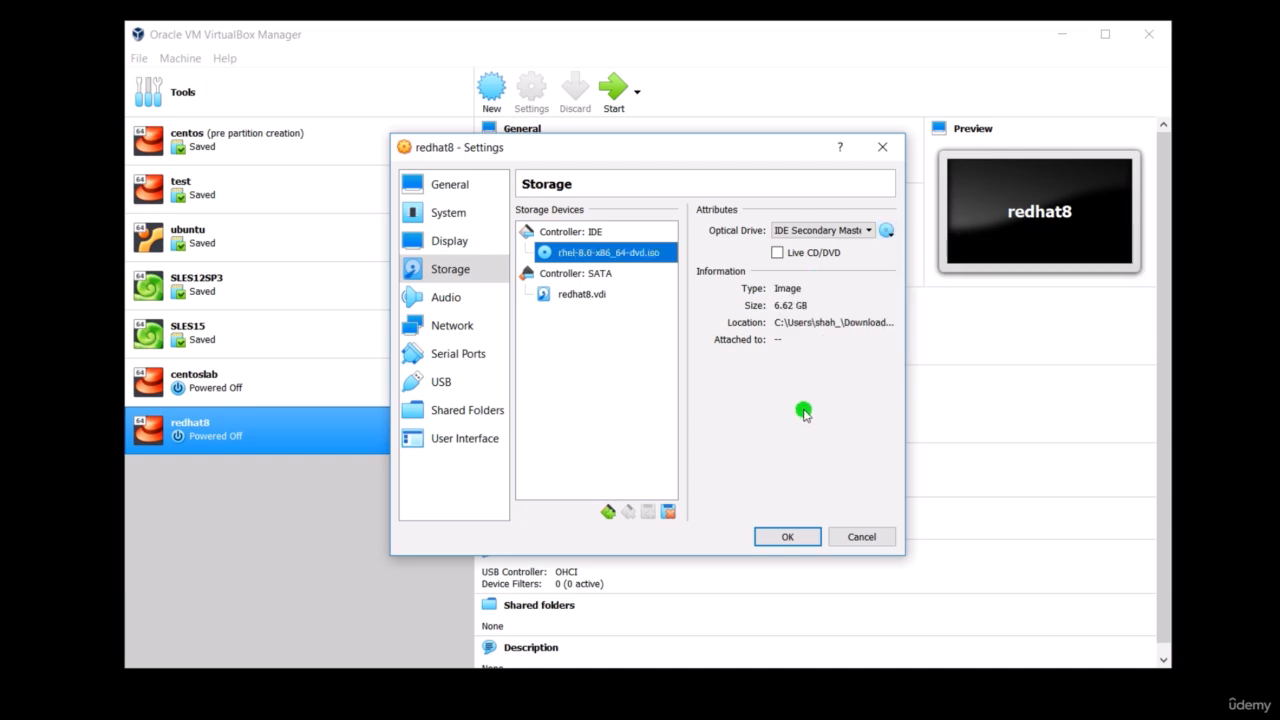
- Attach network Adapter 1 to a Bridged Adapter, keeping Intel(R) Dual Band Wireless-AC 7265 as the host interface
left_click(469, 327)
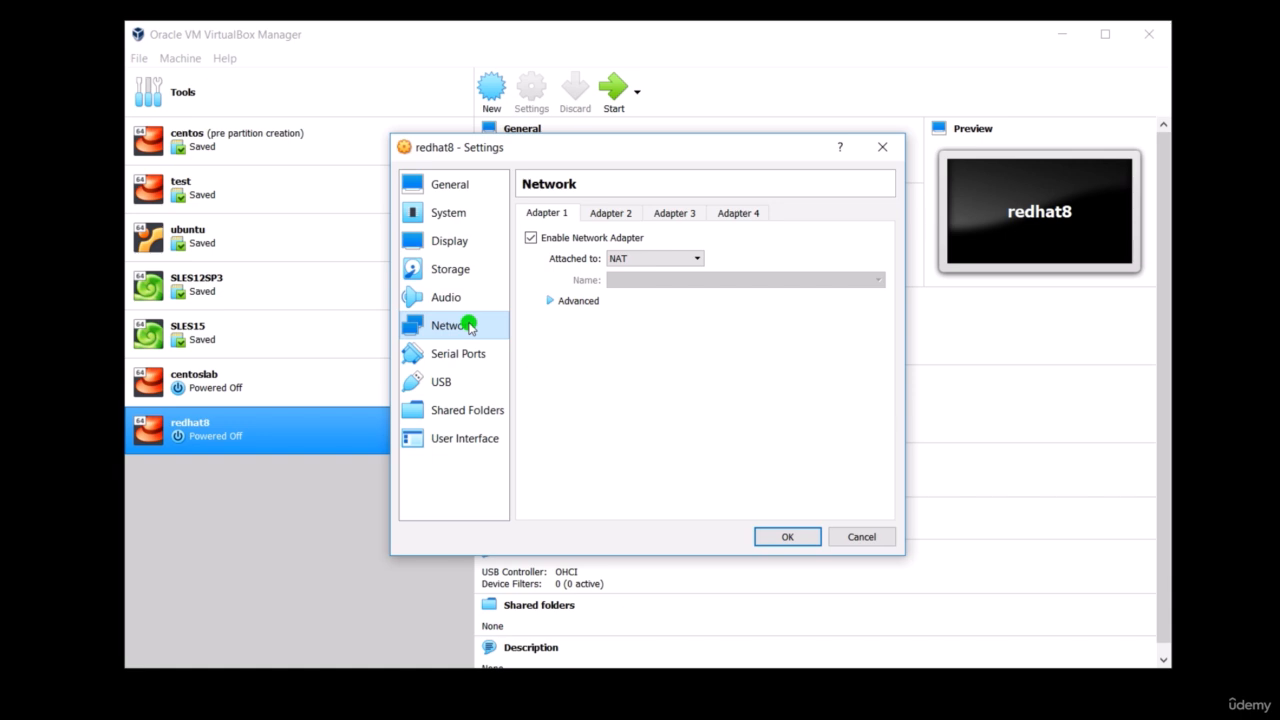
left_click(697, 258)
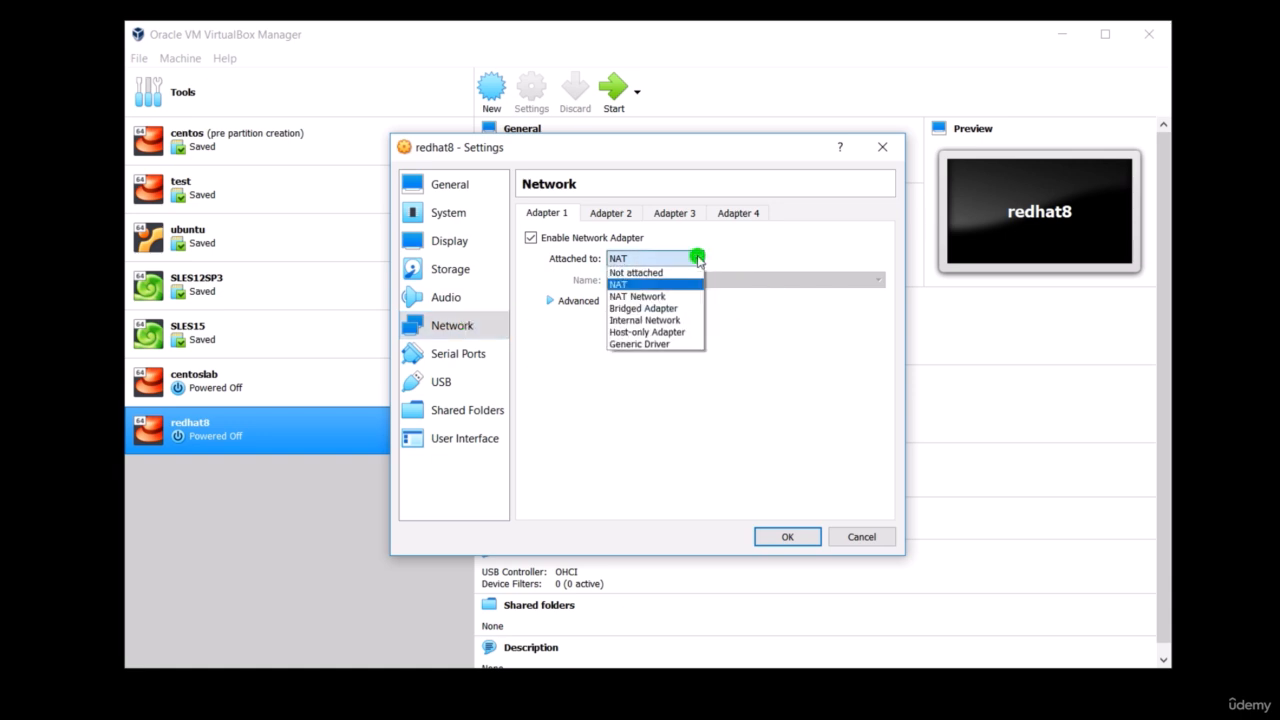
left_click(696, 307)
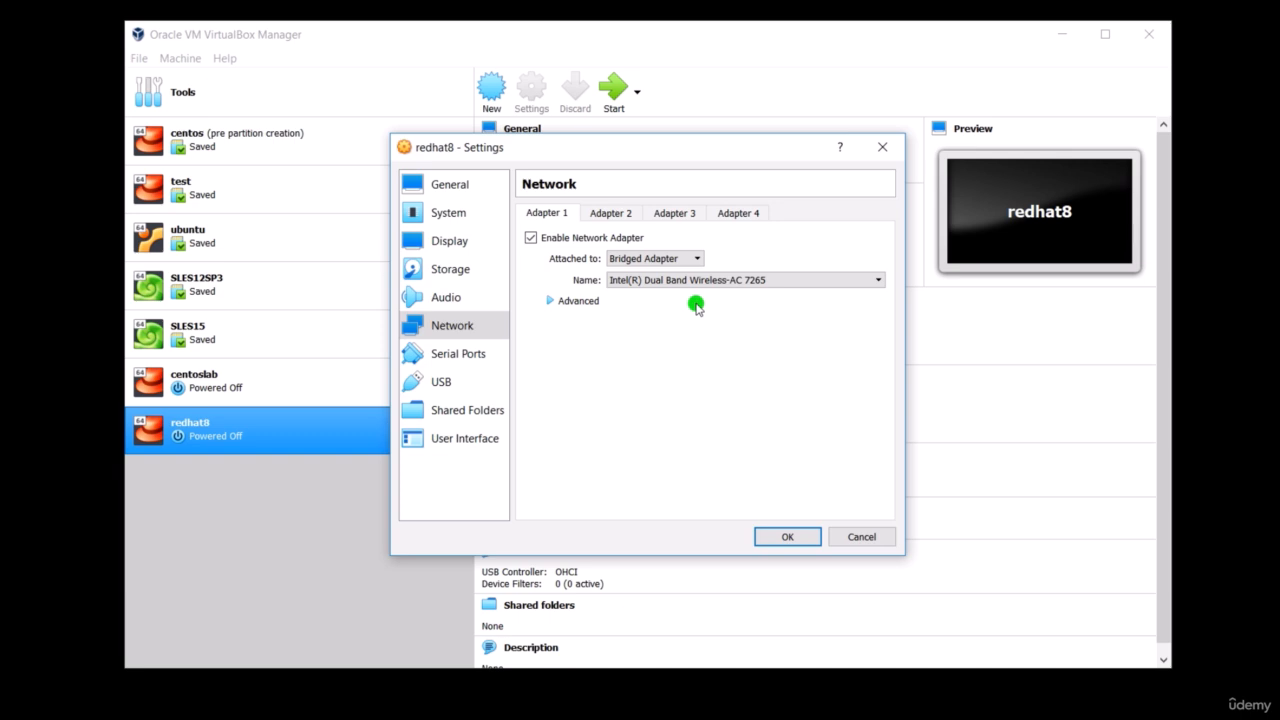
left_click(880, 282)
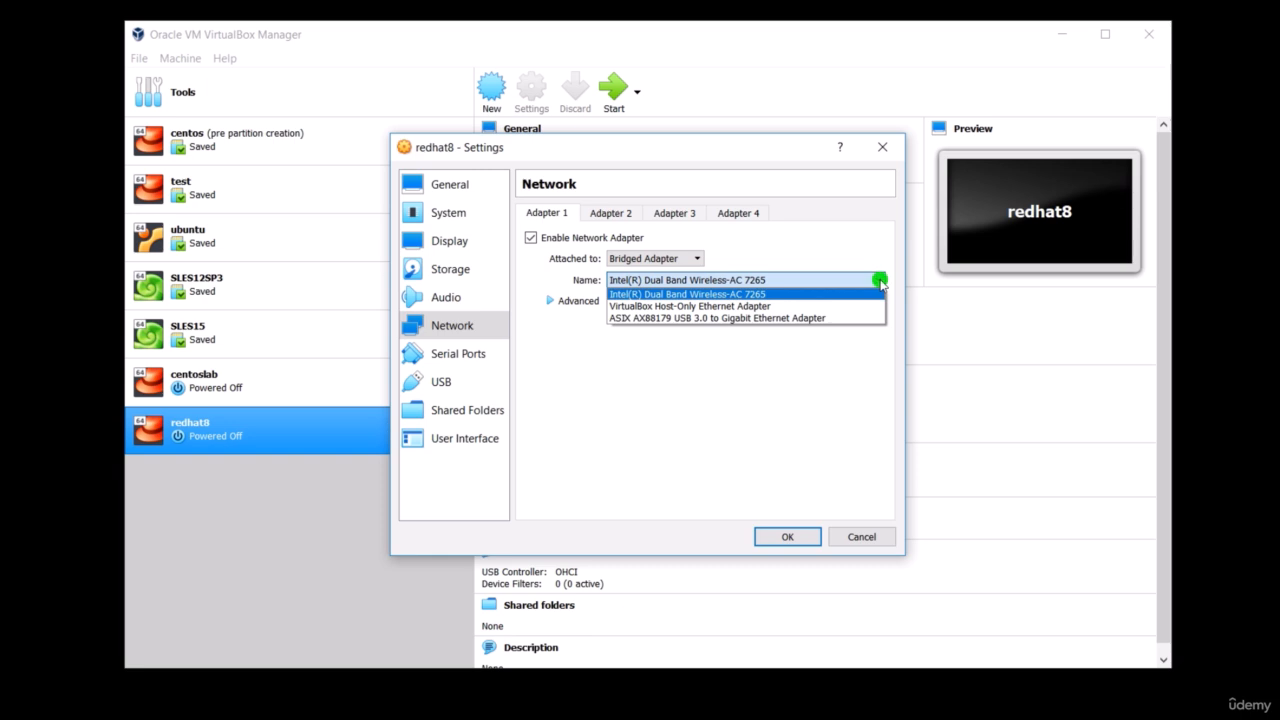
left_click(879, 282)
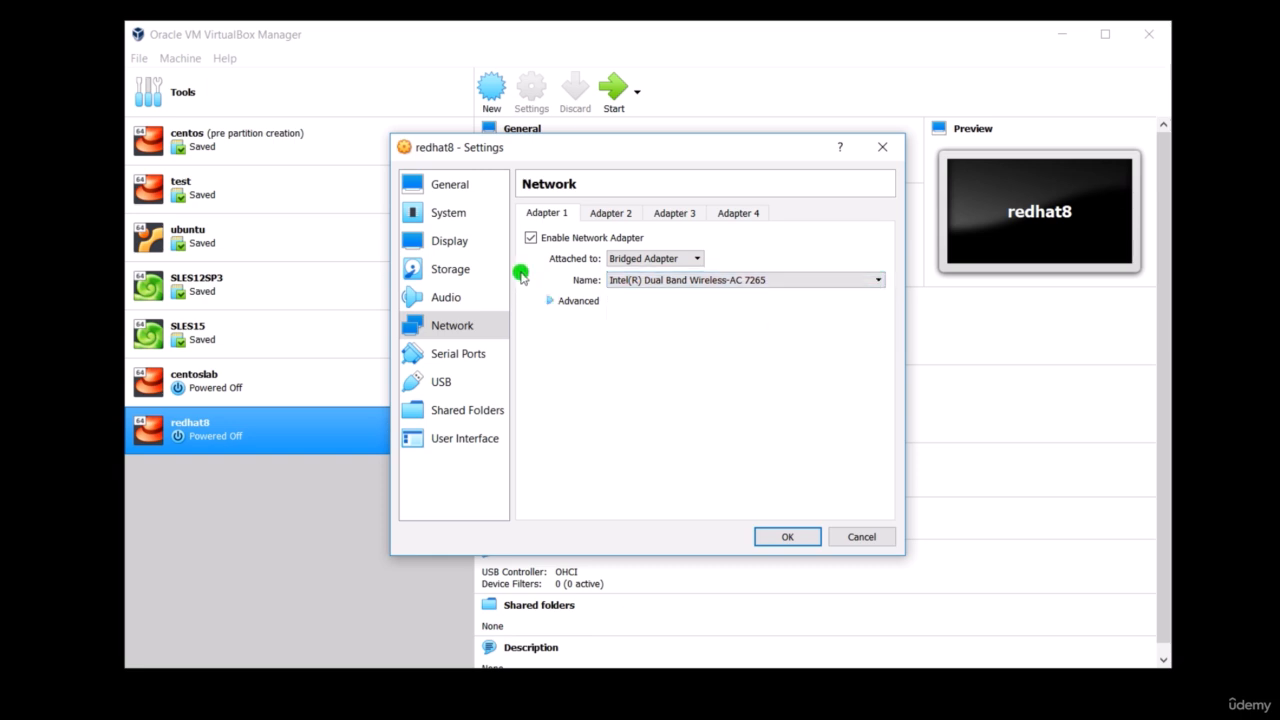
- Set Adapter 1's promiscuous mode to Allow All and save the machine settings
left_click(555, 301)
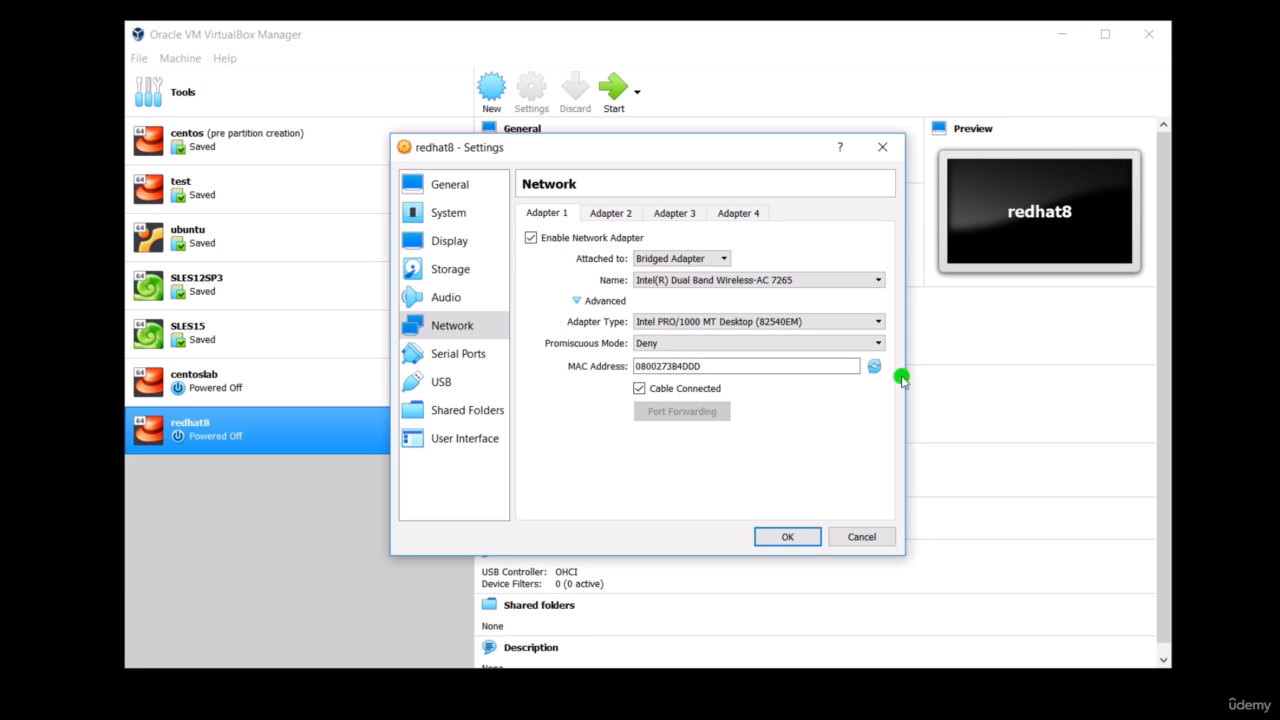
left_click(880, 344)
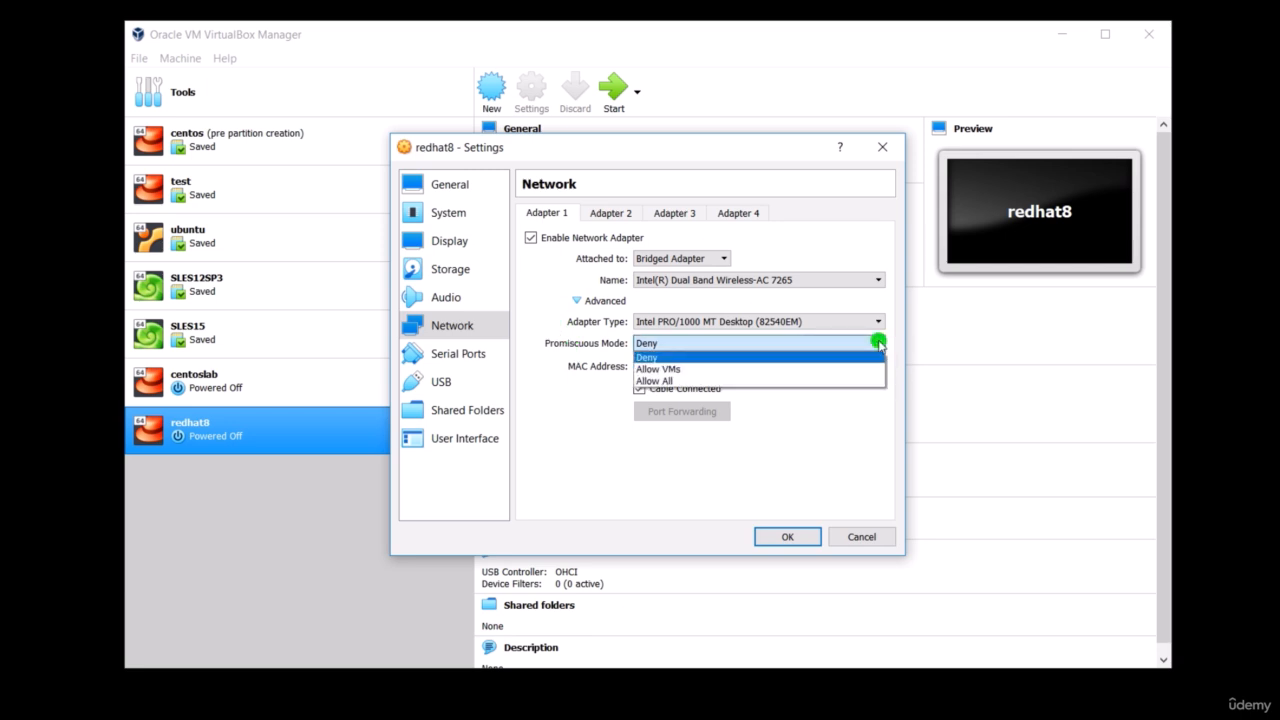
left_click(810, 380)
left_click(788, 538)
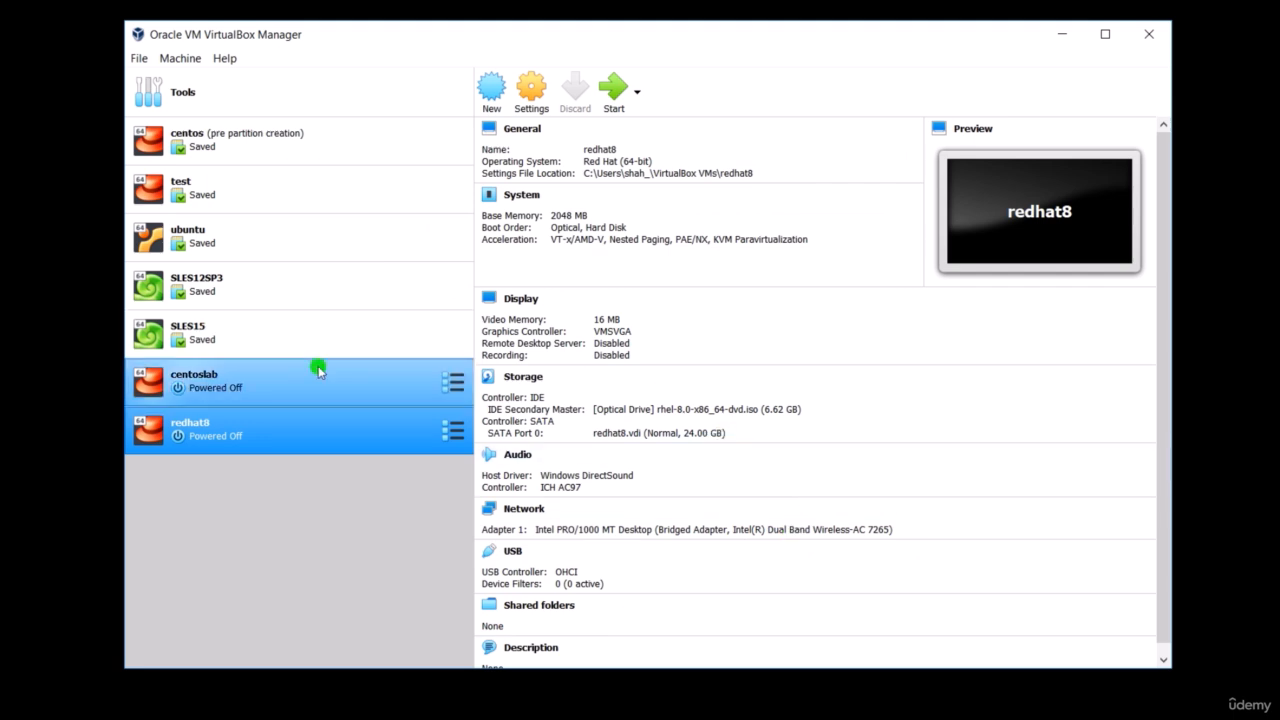
- Boot the redhat8 virtual machine with a normal start
right_click(385, 430)
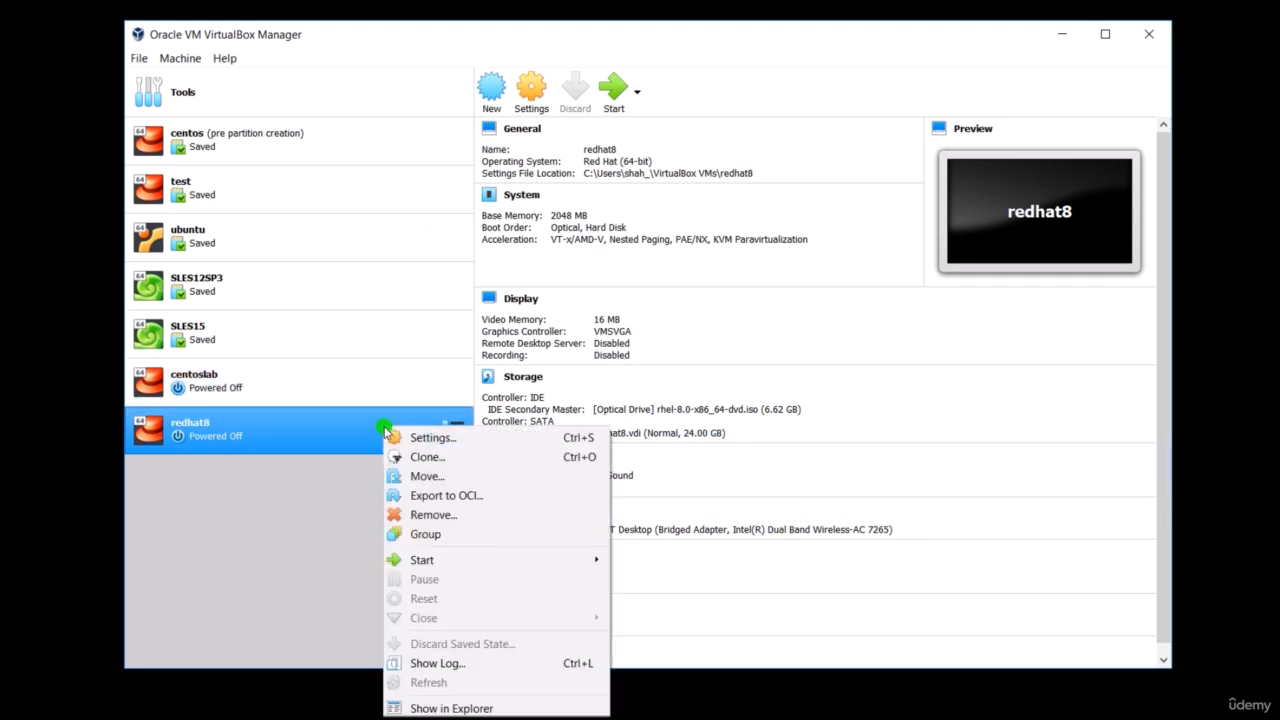
mouse_move(486, 557)
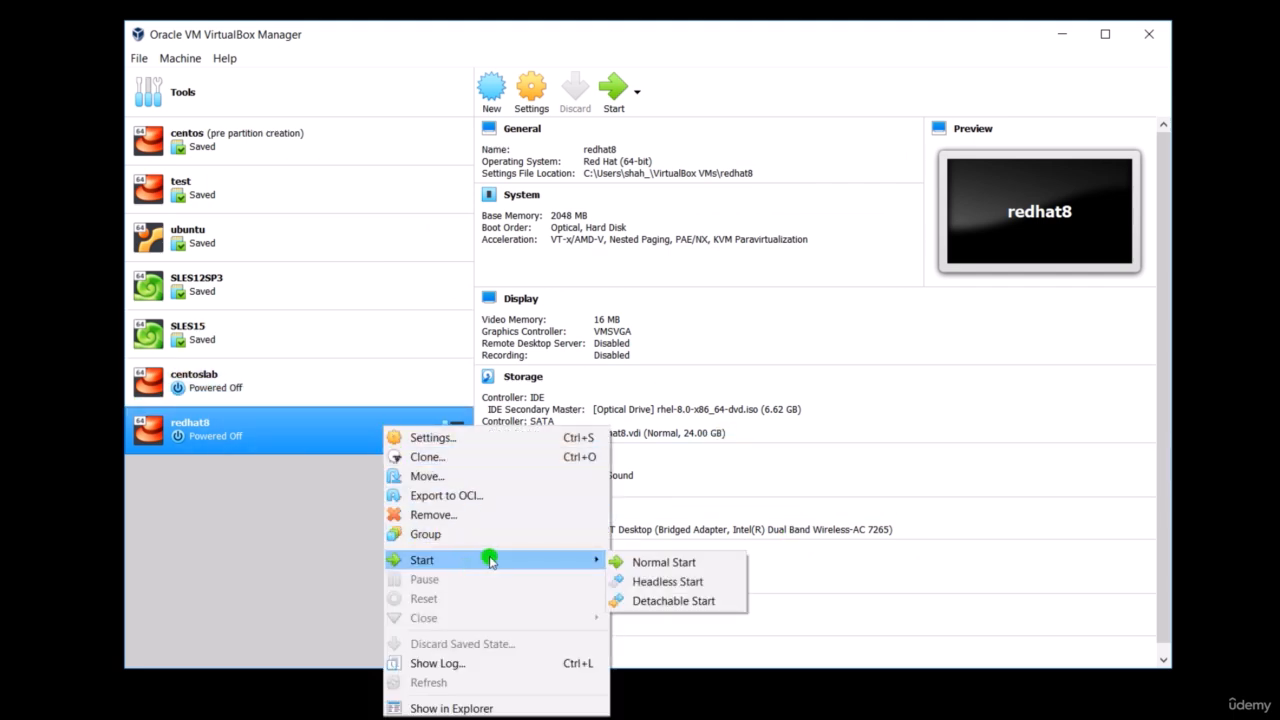
left_click(648, 565)
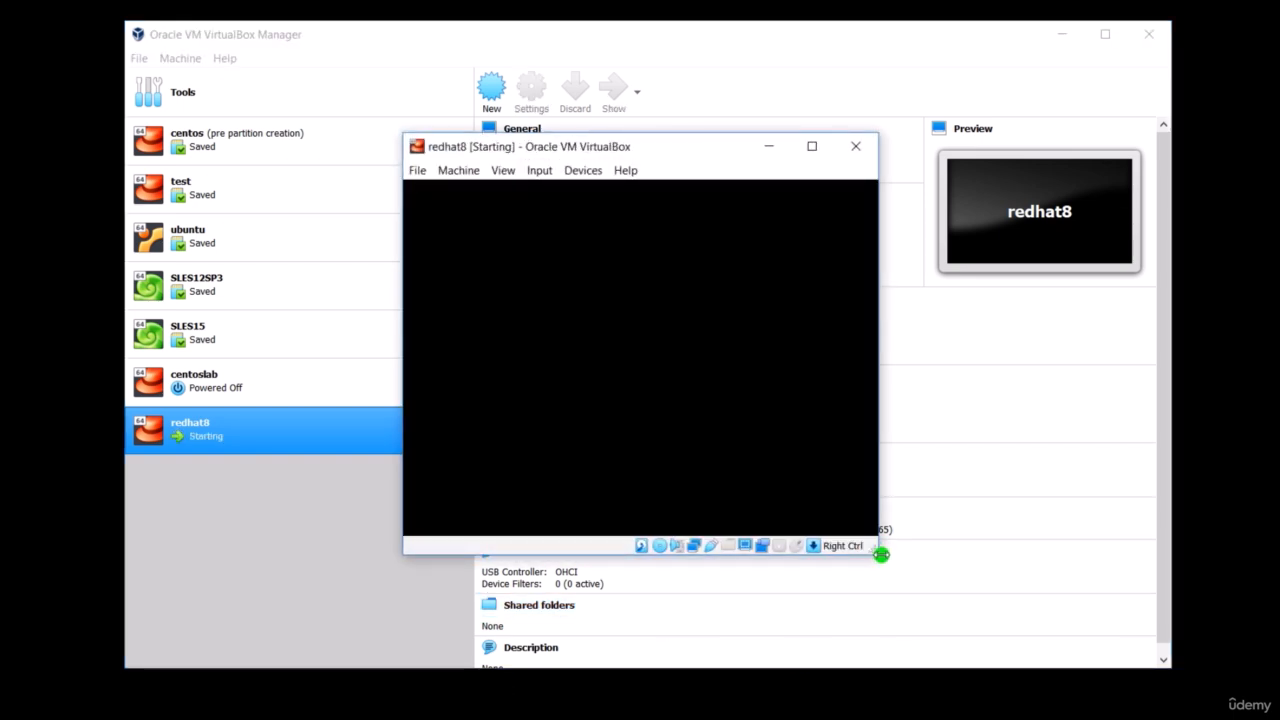
- Enlarge the running redhat8 machine's window and reposition it so the whole boot screen is easy to read
left_click(503, 170)
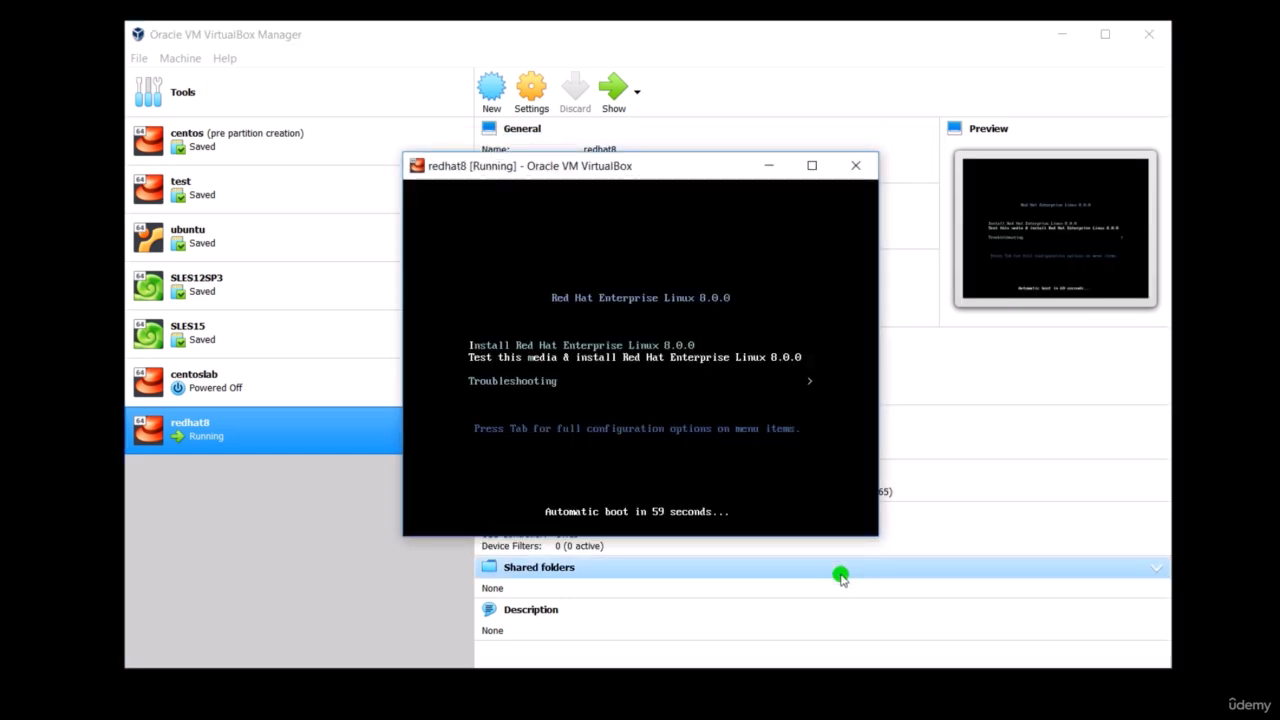
left_click_drag(871, 534, 1202, 697)
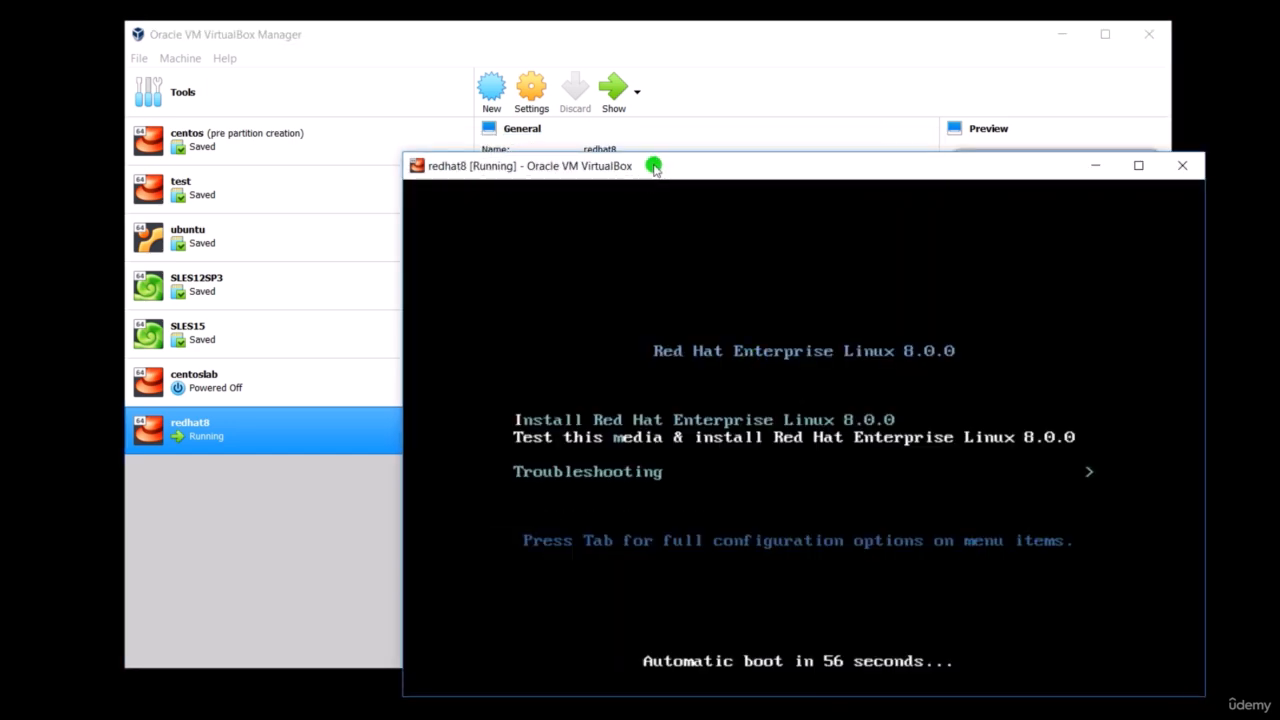
left_click_drag(659, 171, 489, 46)
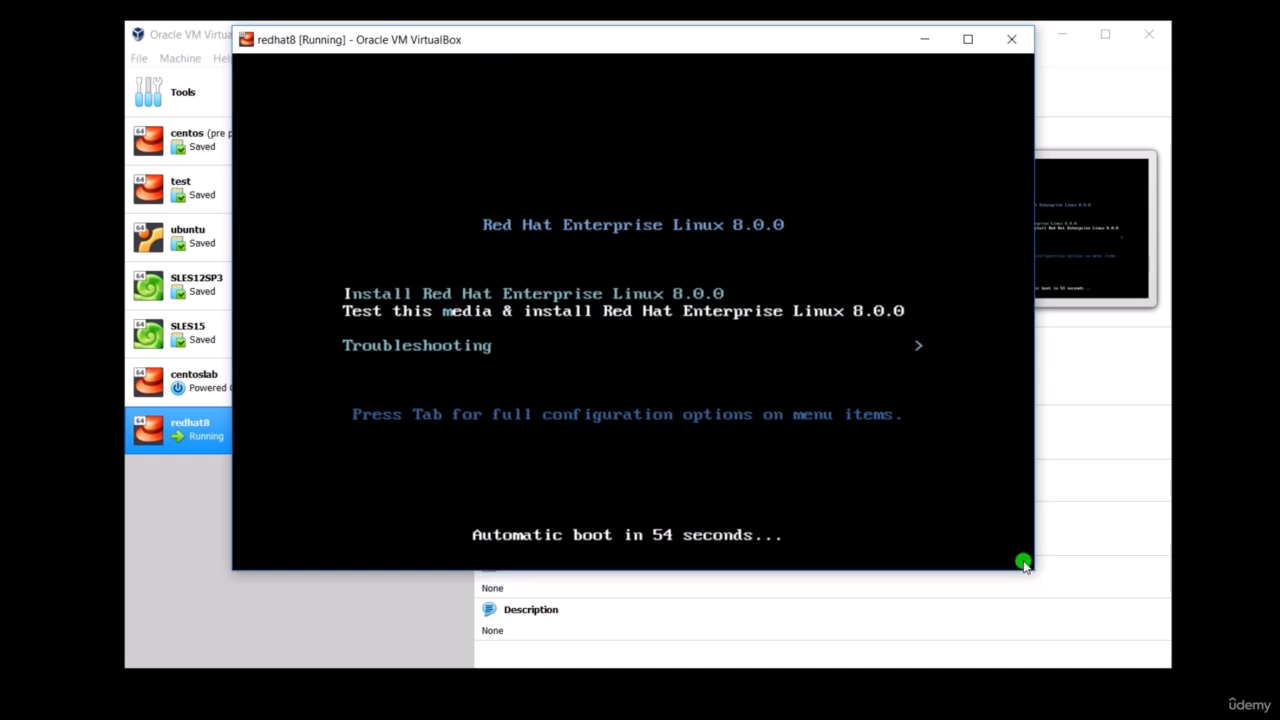
left_click_drag(1034, 570, 1158, 665)
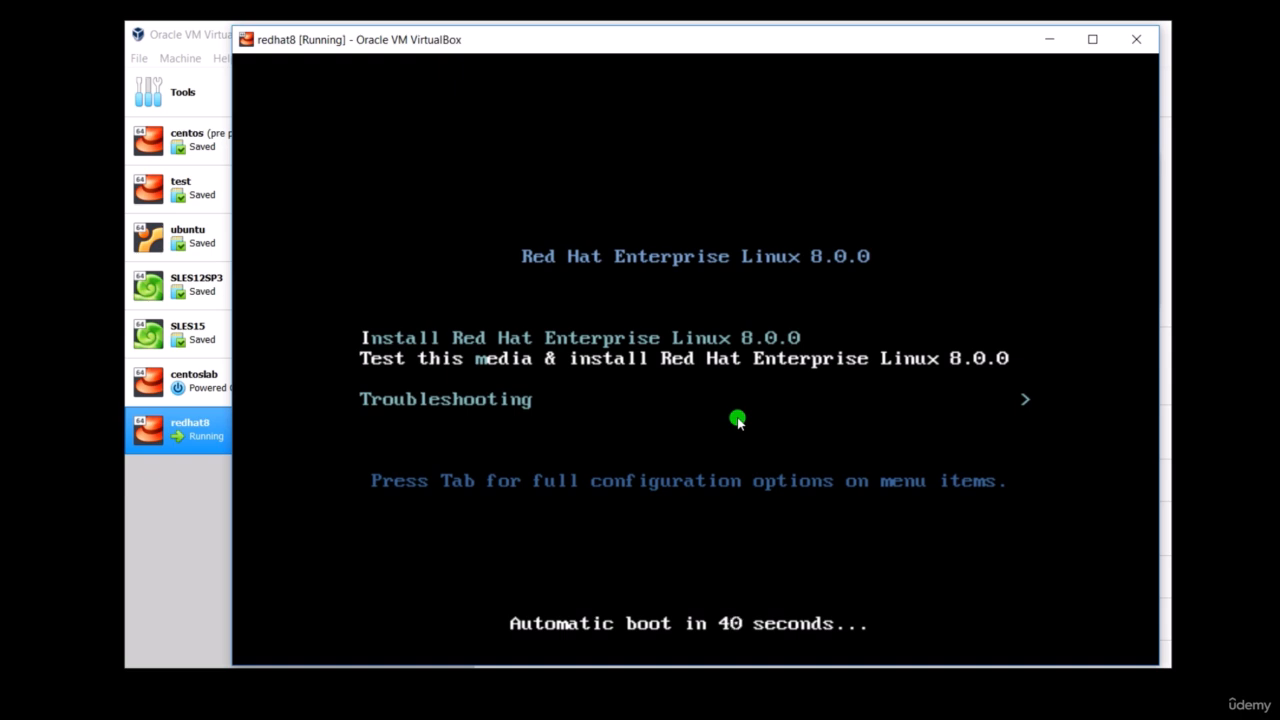
- Boot into Install Red Hat Enterprise Linux 8.0.0 without the media test and continue with English (United States) as the installation language
key("Up")
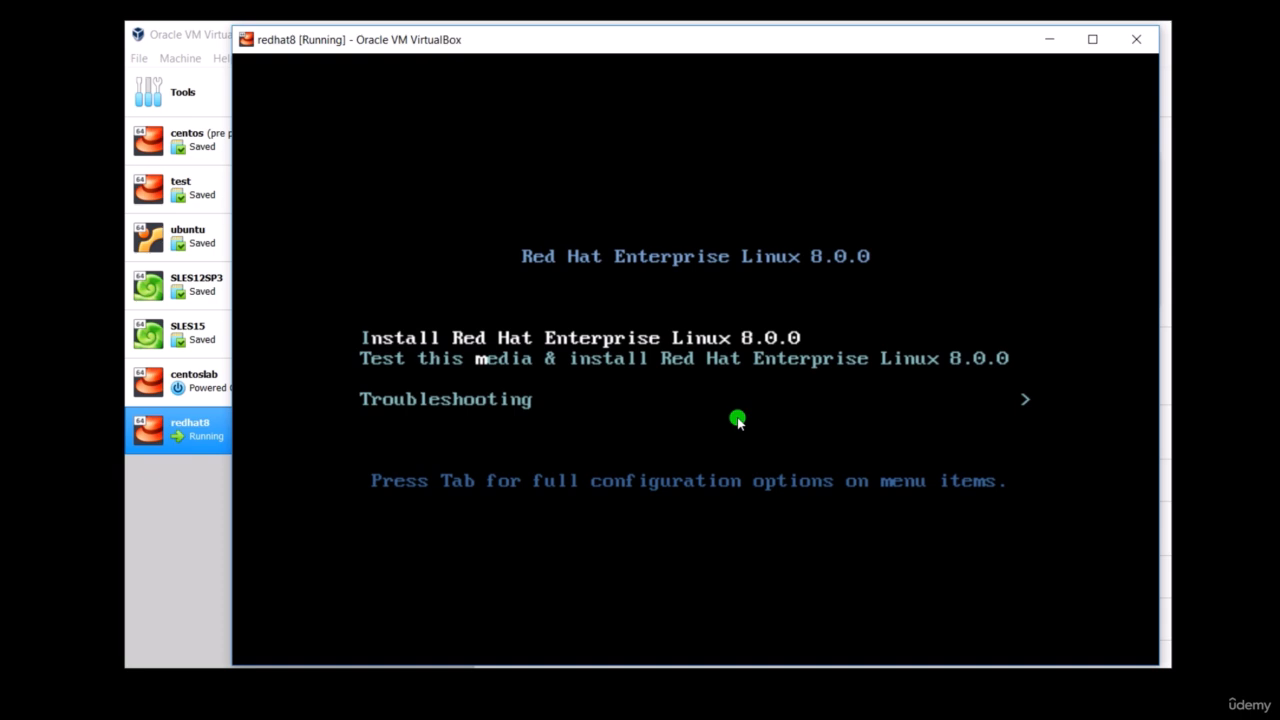
key("Return")
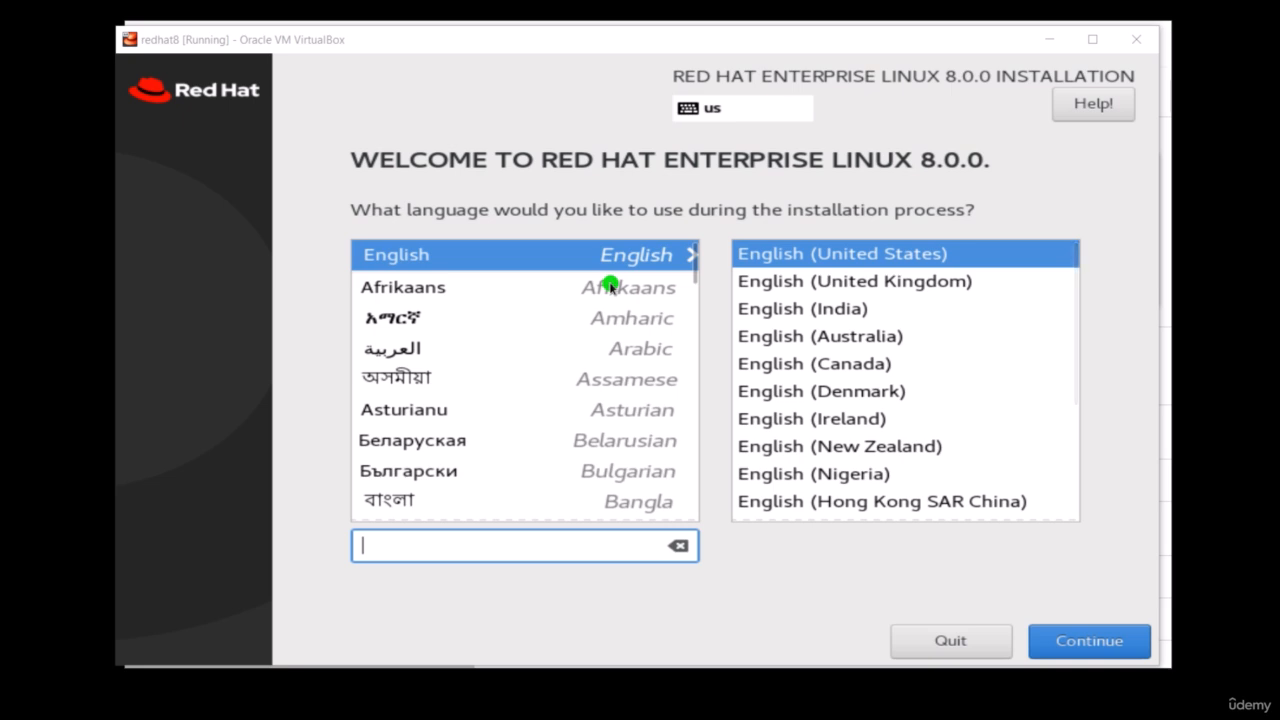
left_click(1073, 641)
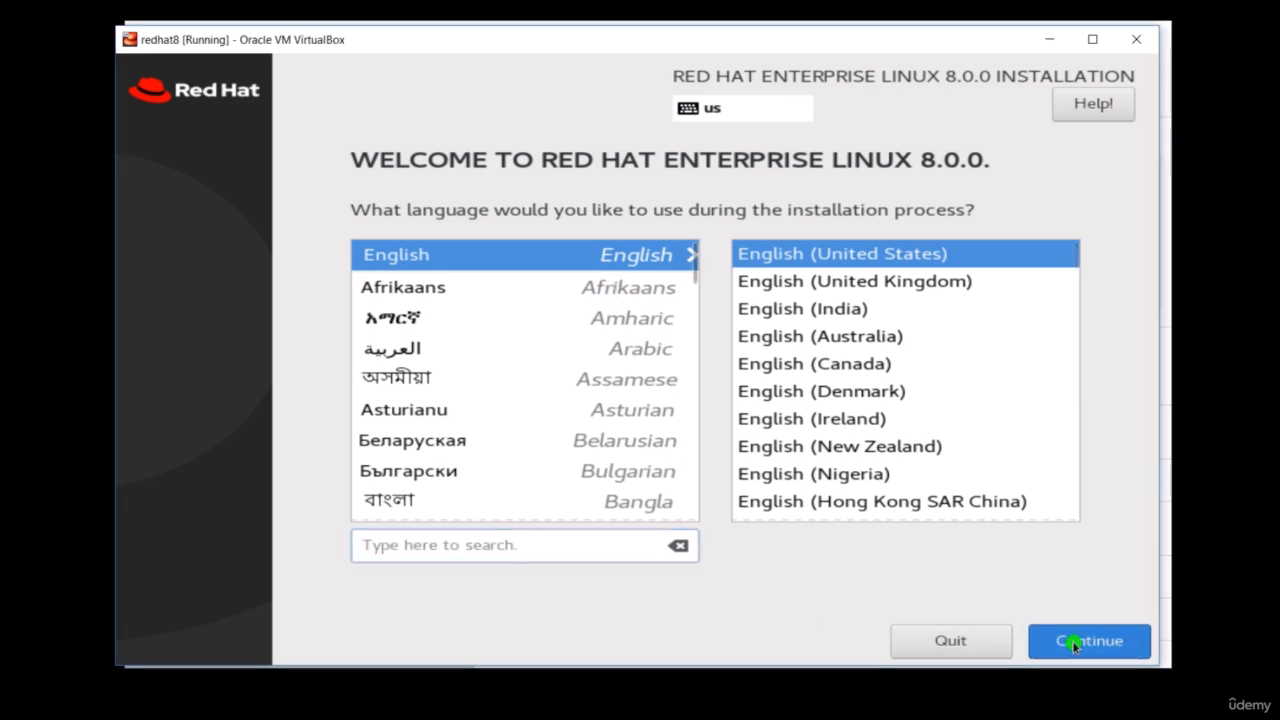
left_click(1073, 641)
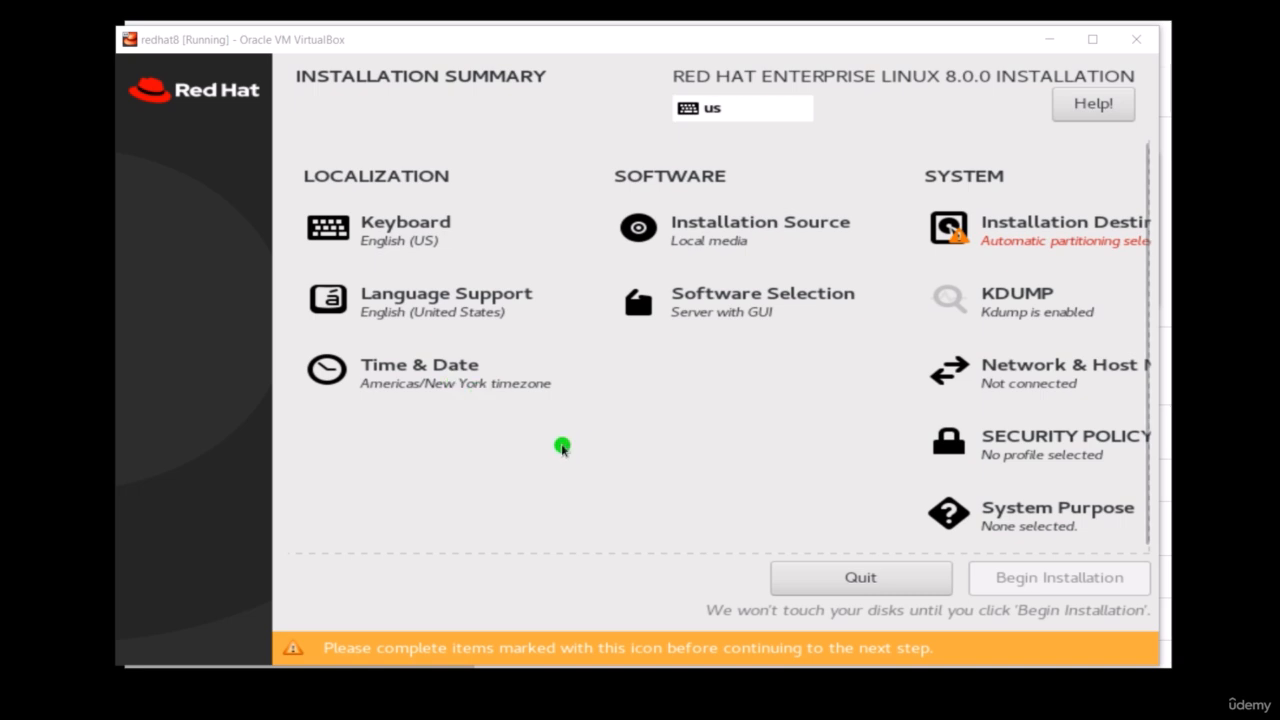
- Keep the auto-detected installation media as the source and choose the Server base environment with the GNOME add-on
left_click(737, 233)
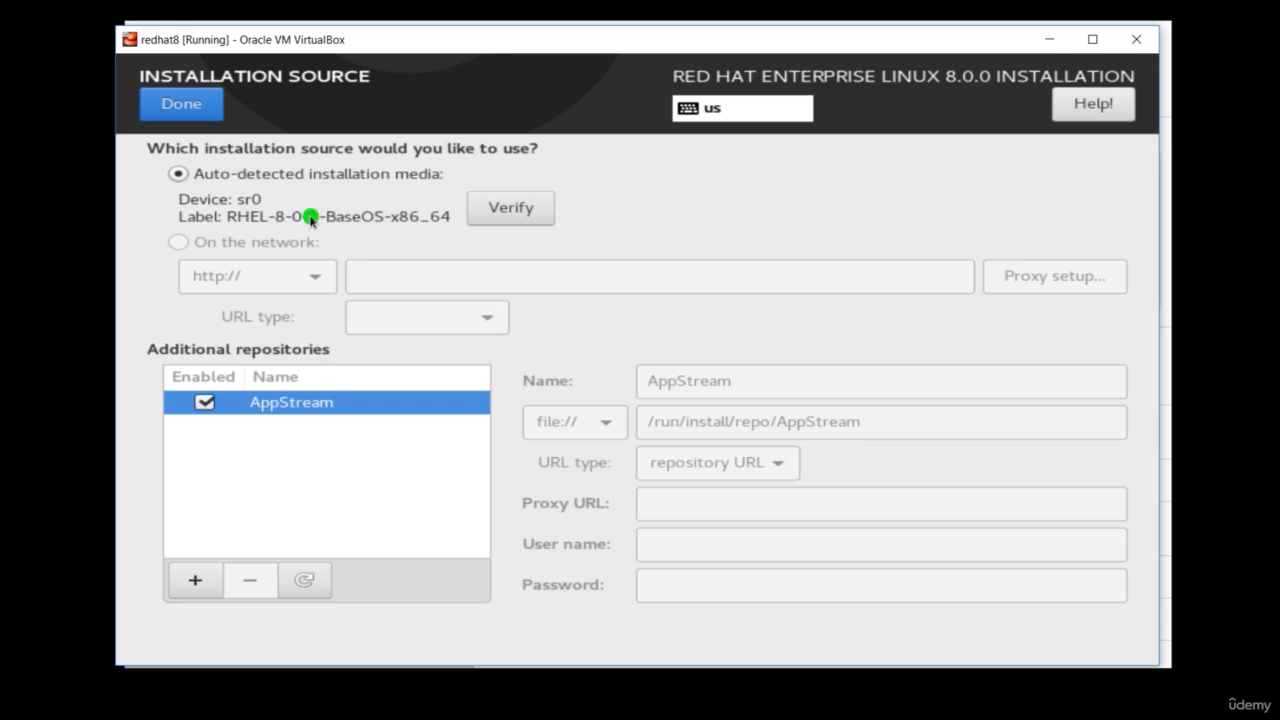
left_click(190, 104)
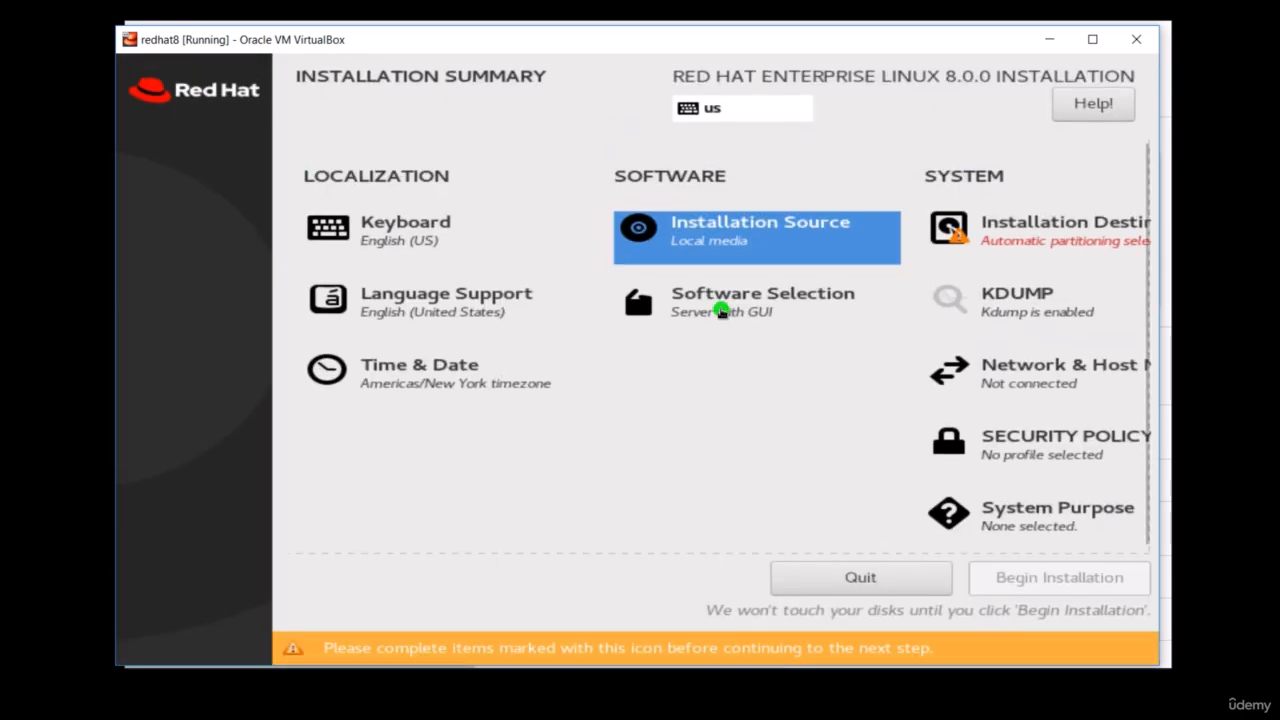
left_click(721, 312)
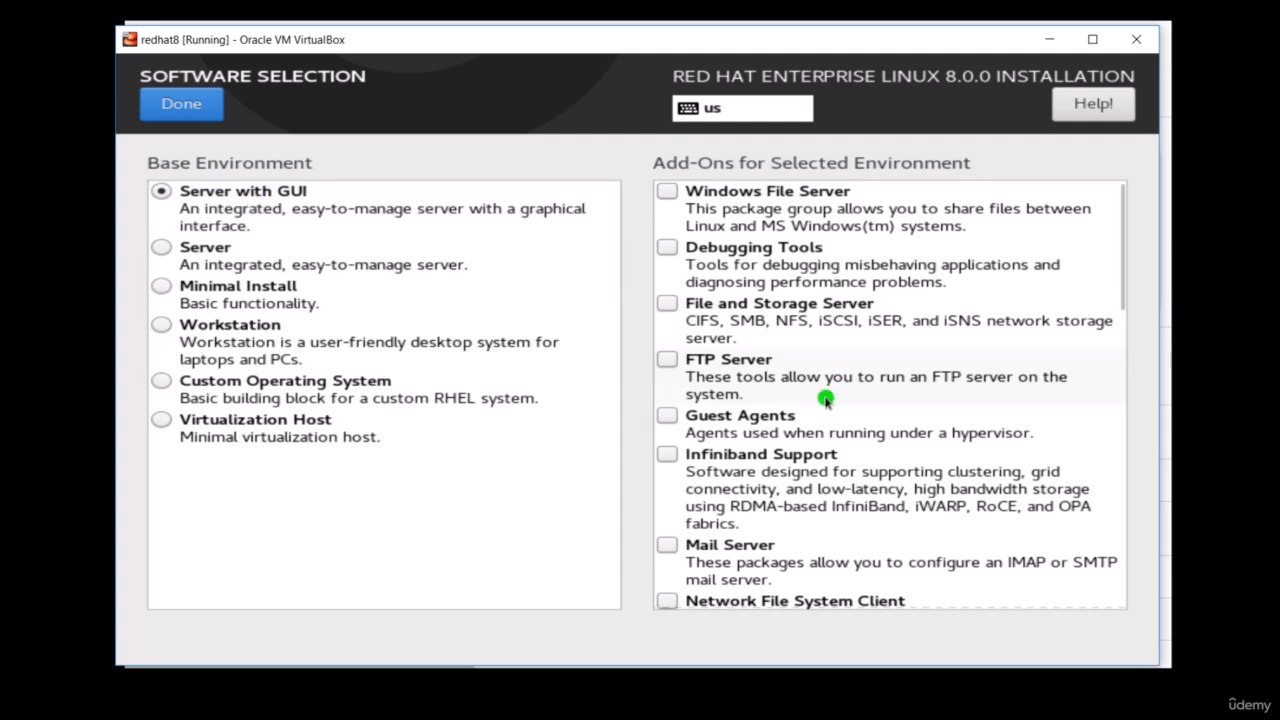
left_click(666, 361)
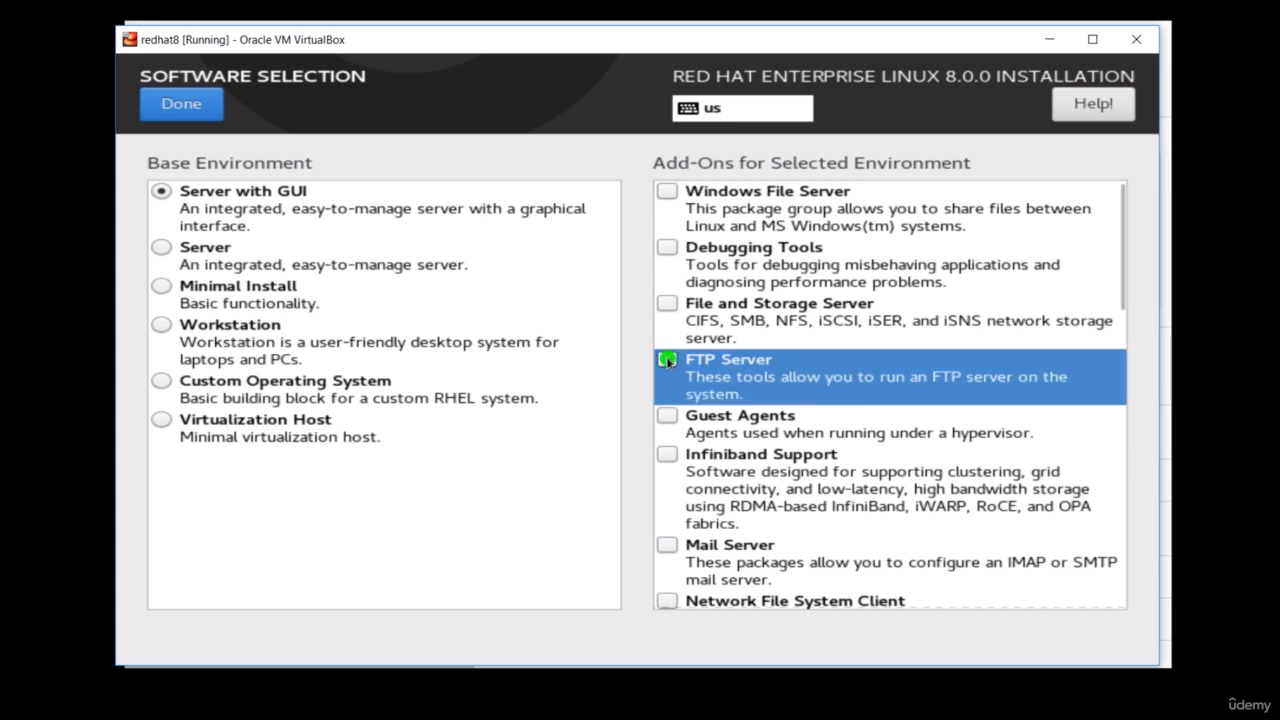
scroll(806, 395, "down", 3)
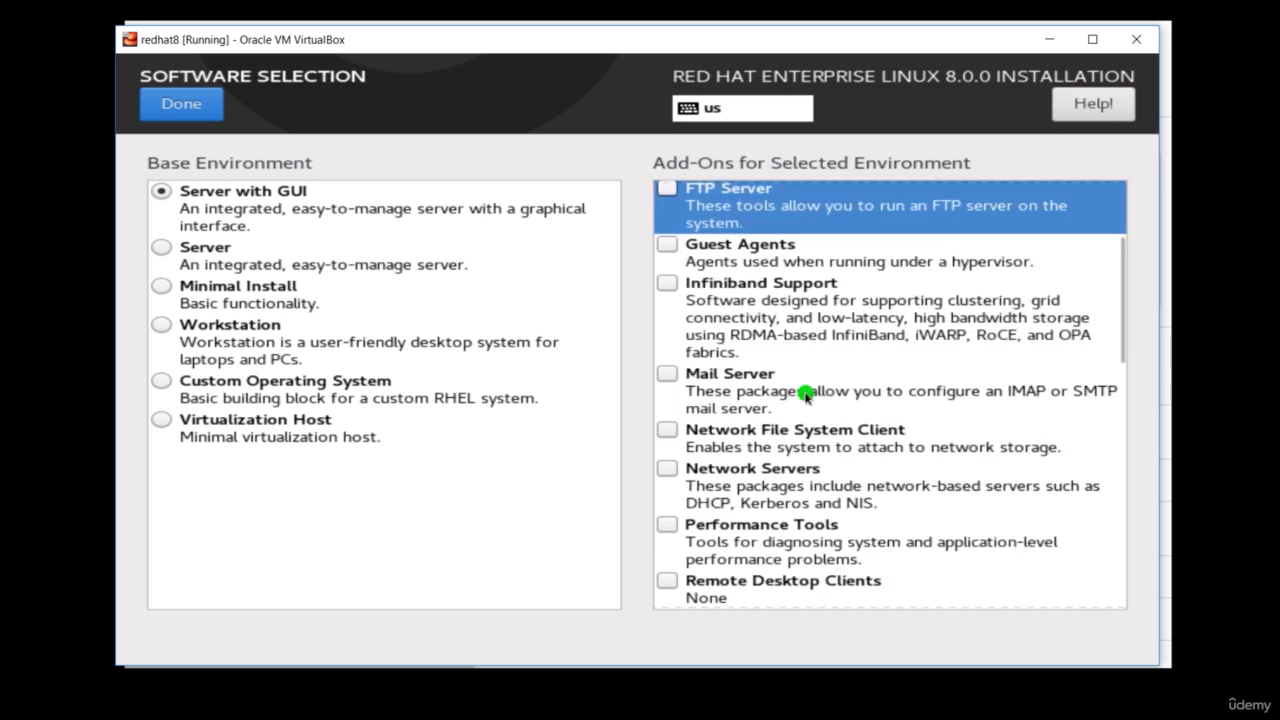
scroll(806, 395, "up", 3)
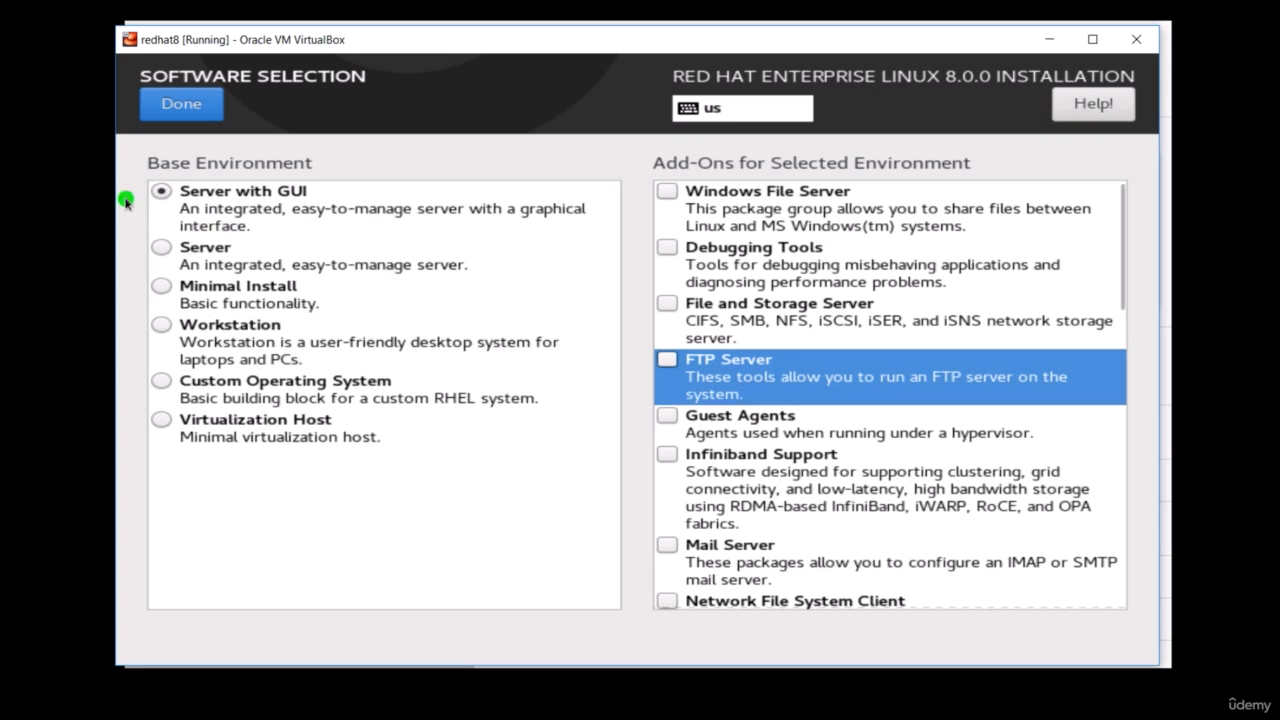
left_click(162, 248)
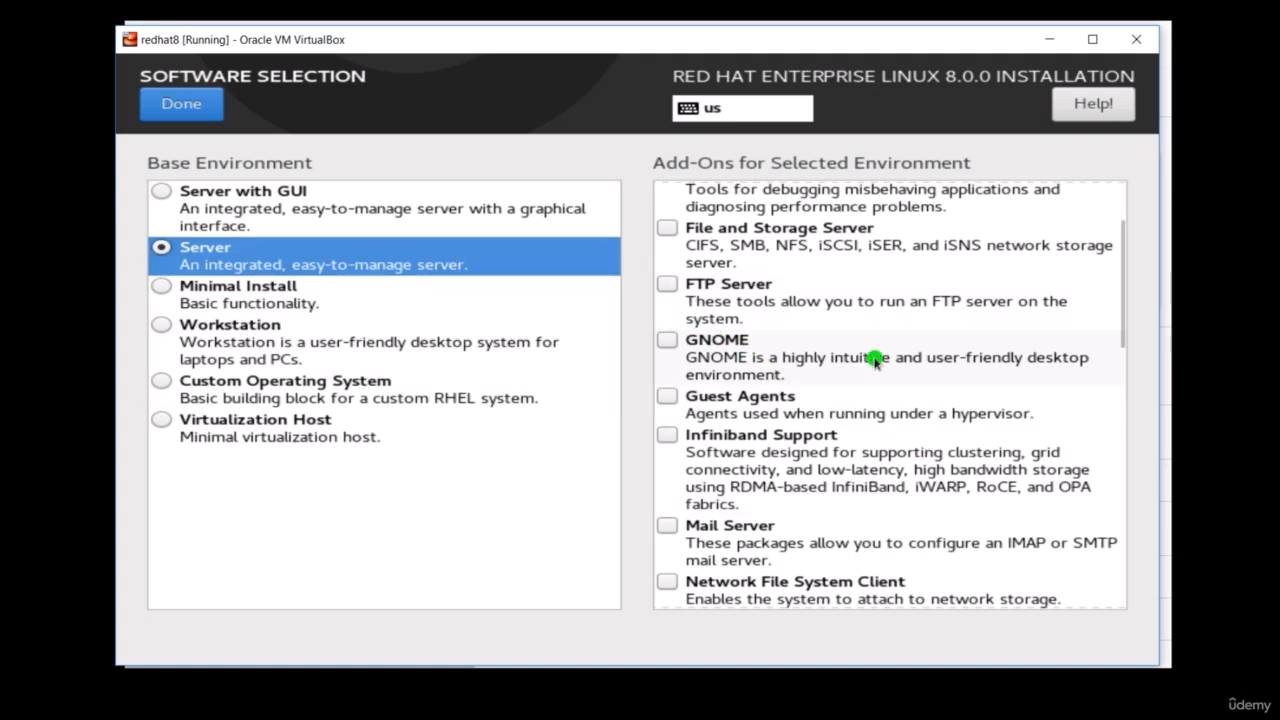
left_click(668, 341)
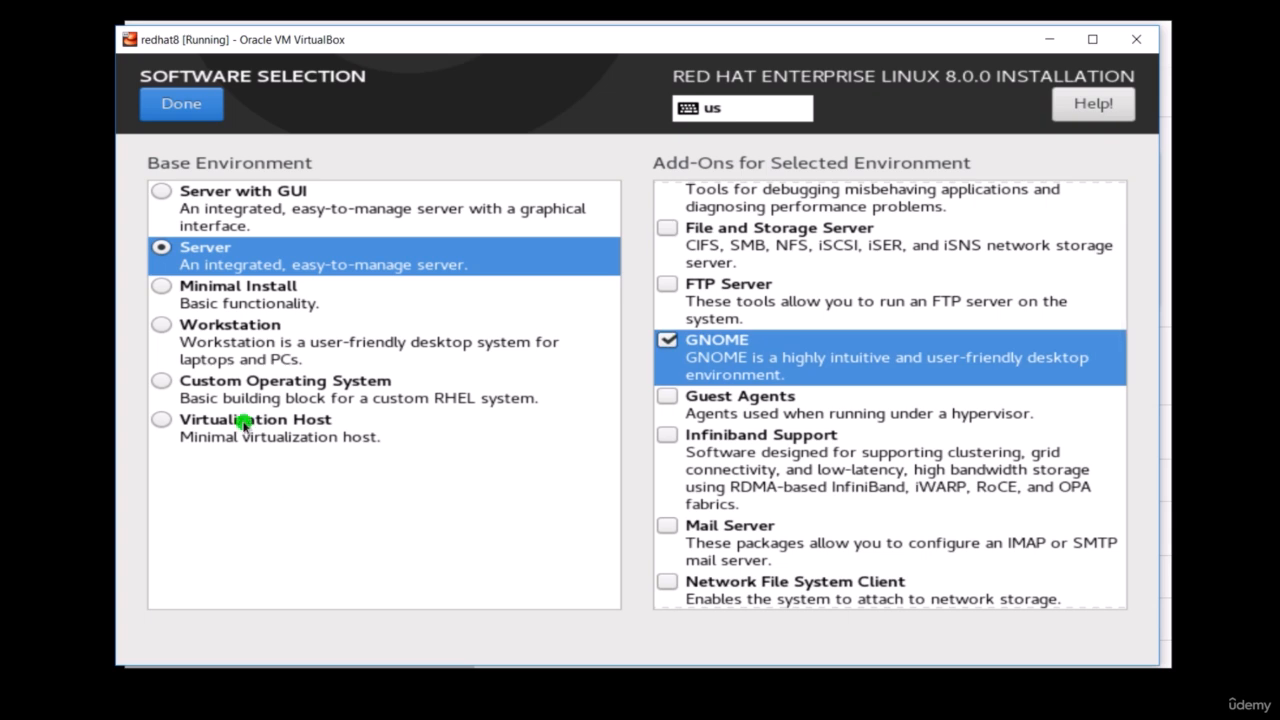
left_click(196, 121)
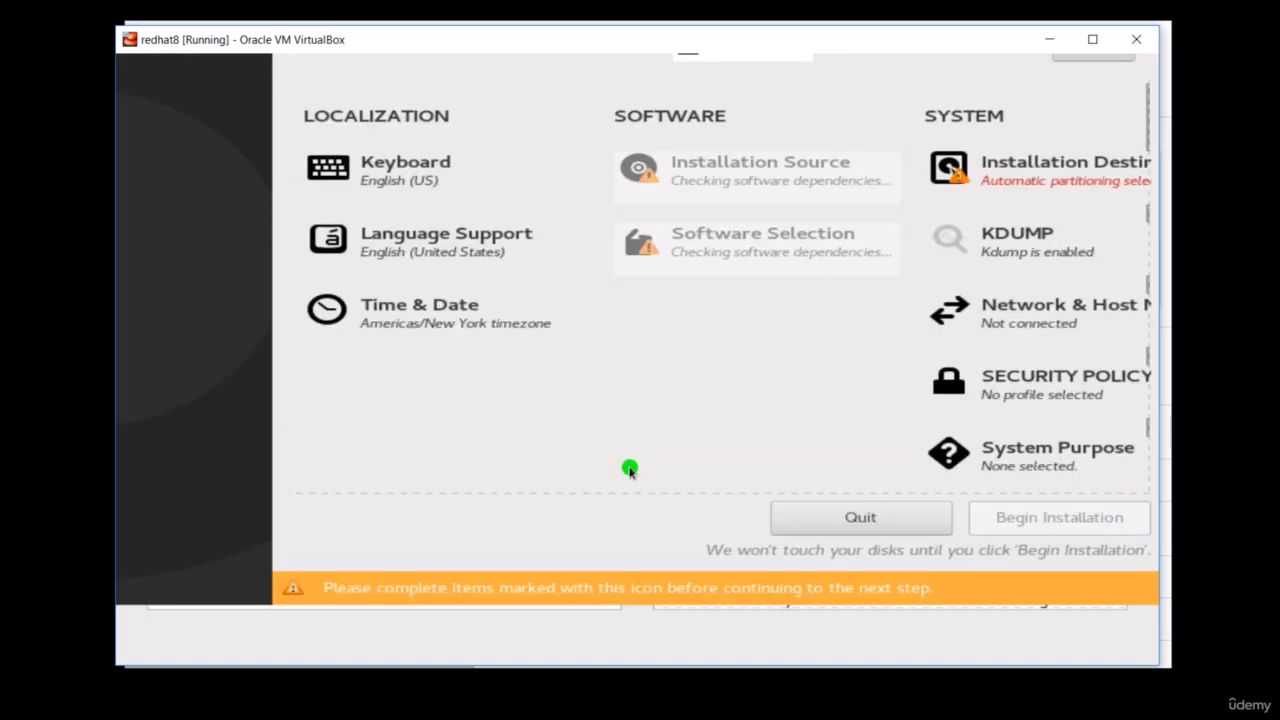
- Set the installation destination's storage configuration to Custom on the ATA VBOX HARDDISK and proceed to manual partitioning
left_click(1068, 237)
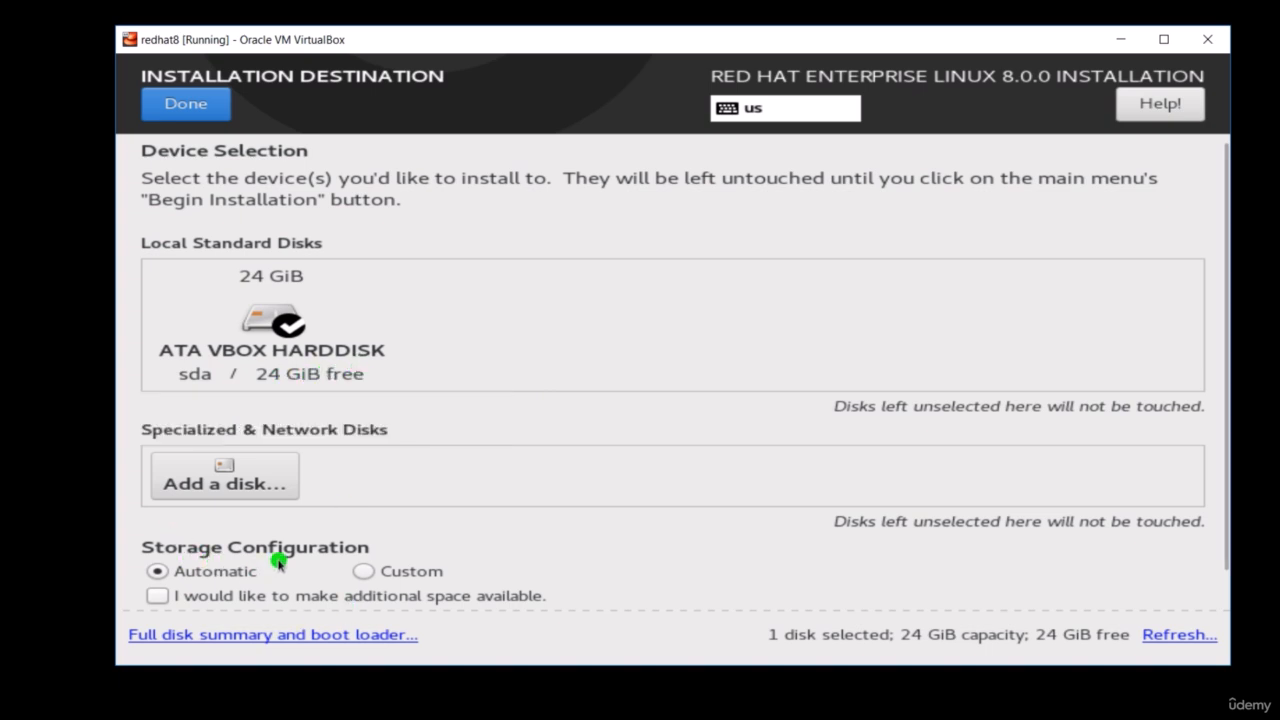
left_click(364, 572)
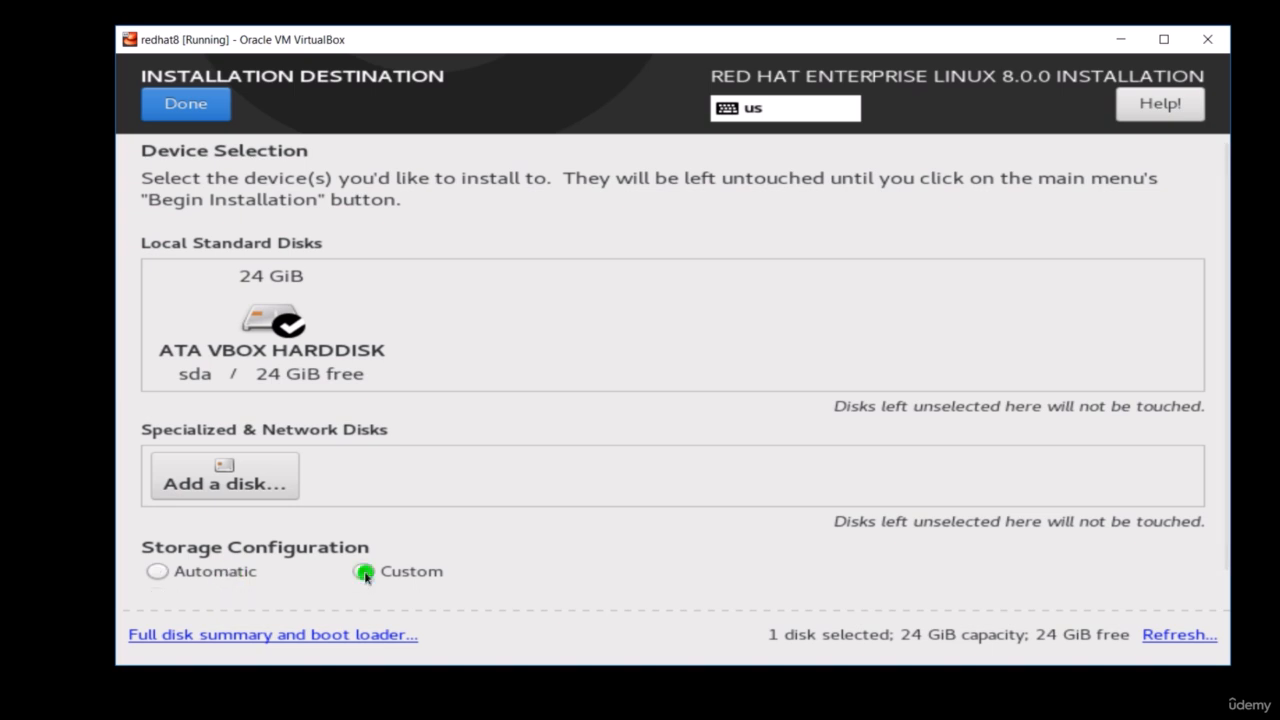
left_click(200, 113)
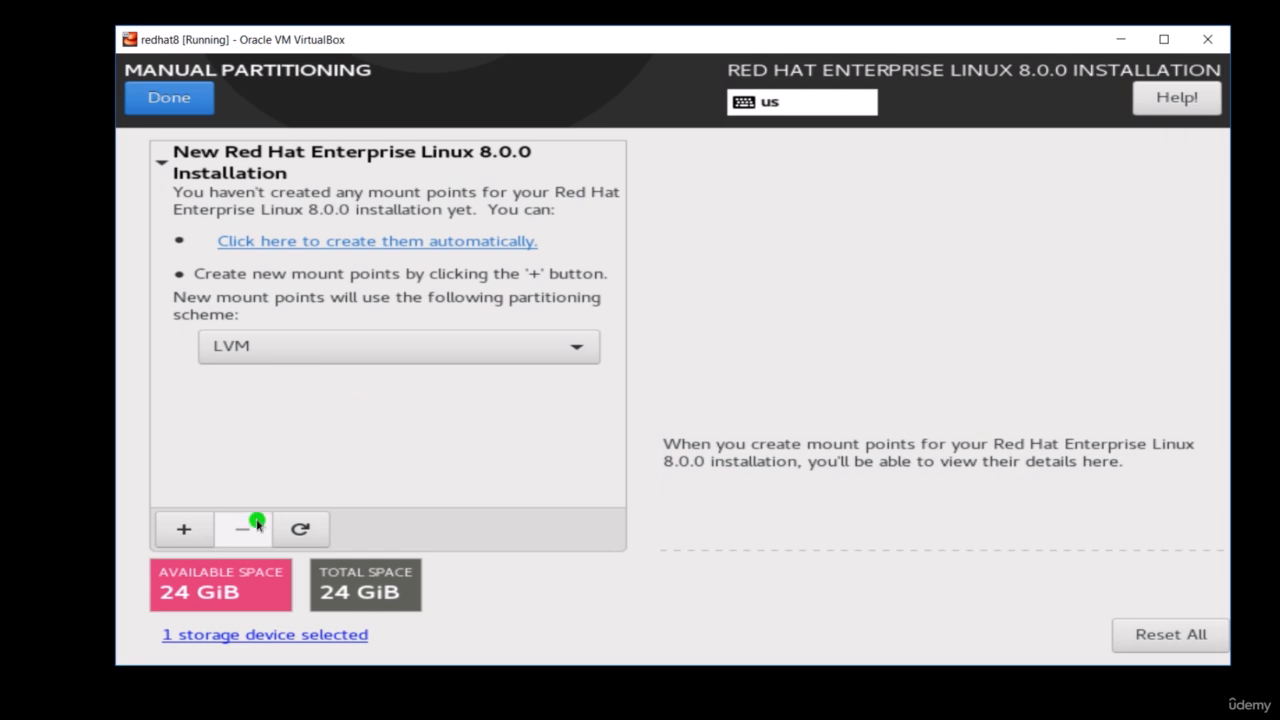
- Add a /boot mount point with a desired capacity of 1G
left_click(188, 533)
left_click(864, 356)
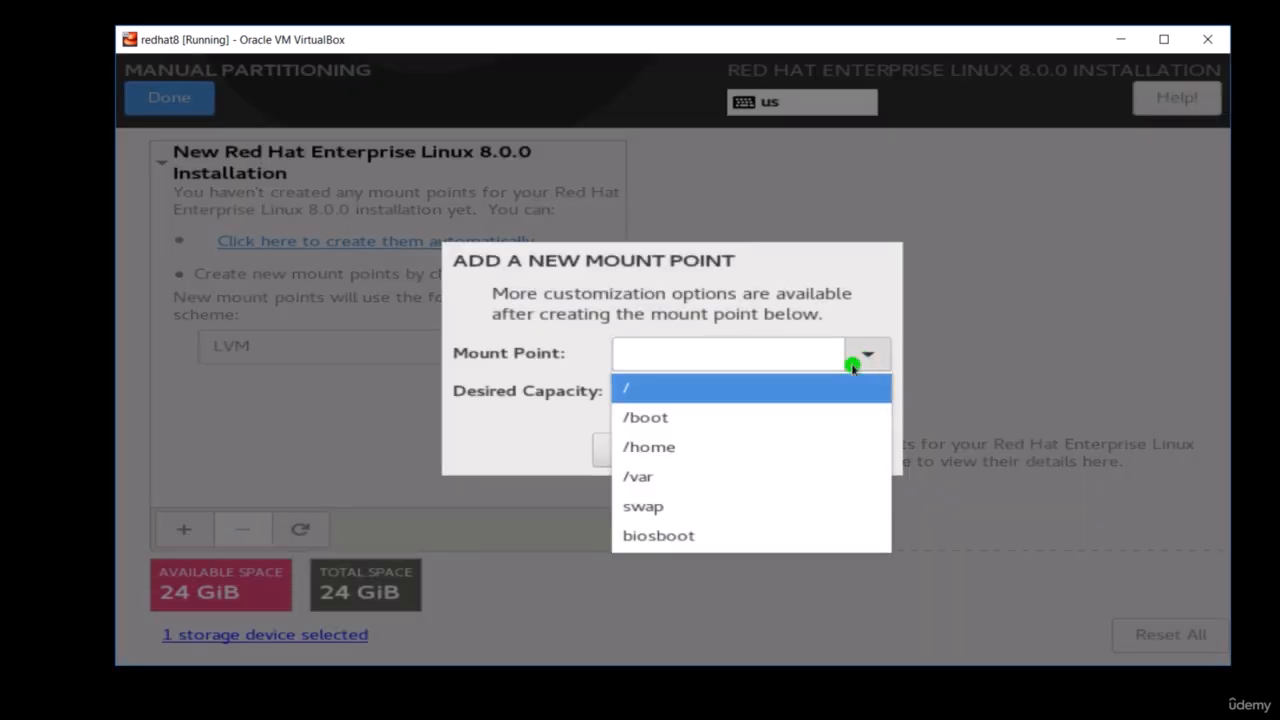
left_click(670, 418)
left_click(688, 390)
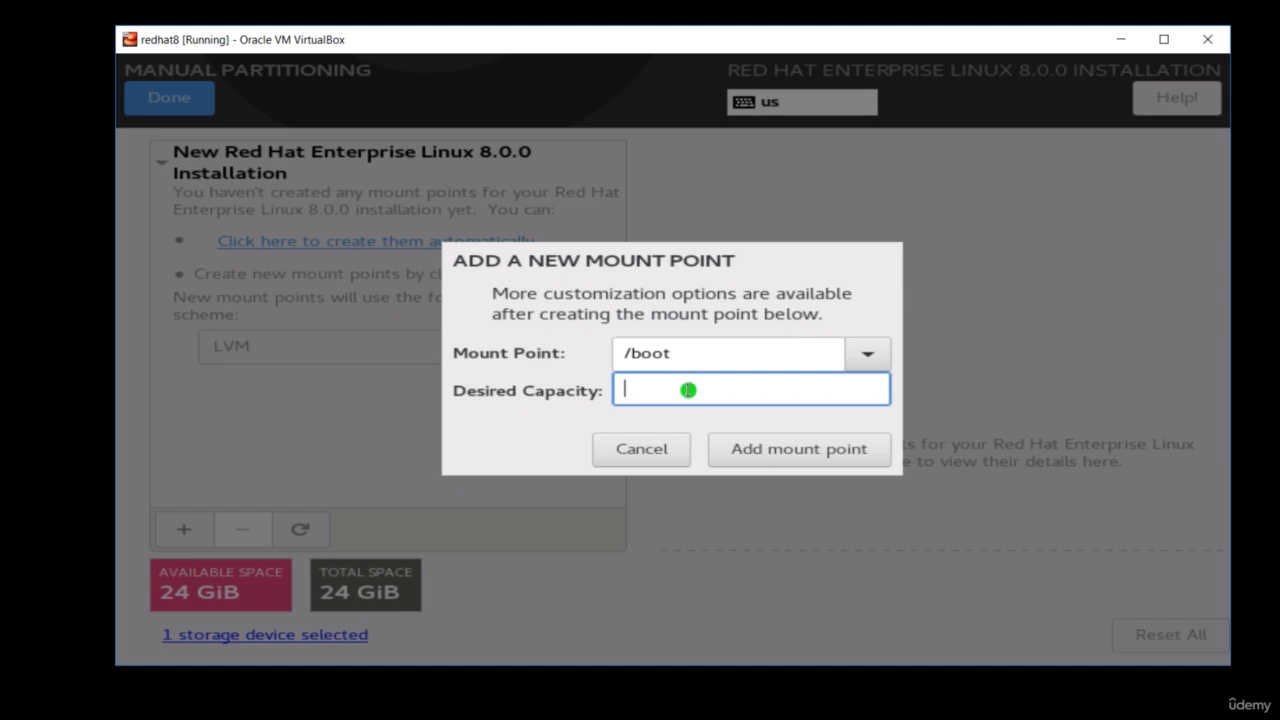
type("1G")
left_click(787, 453)
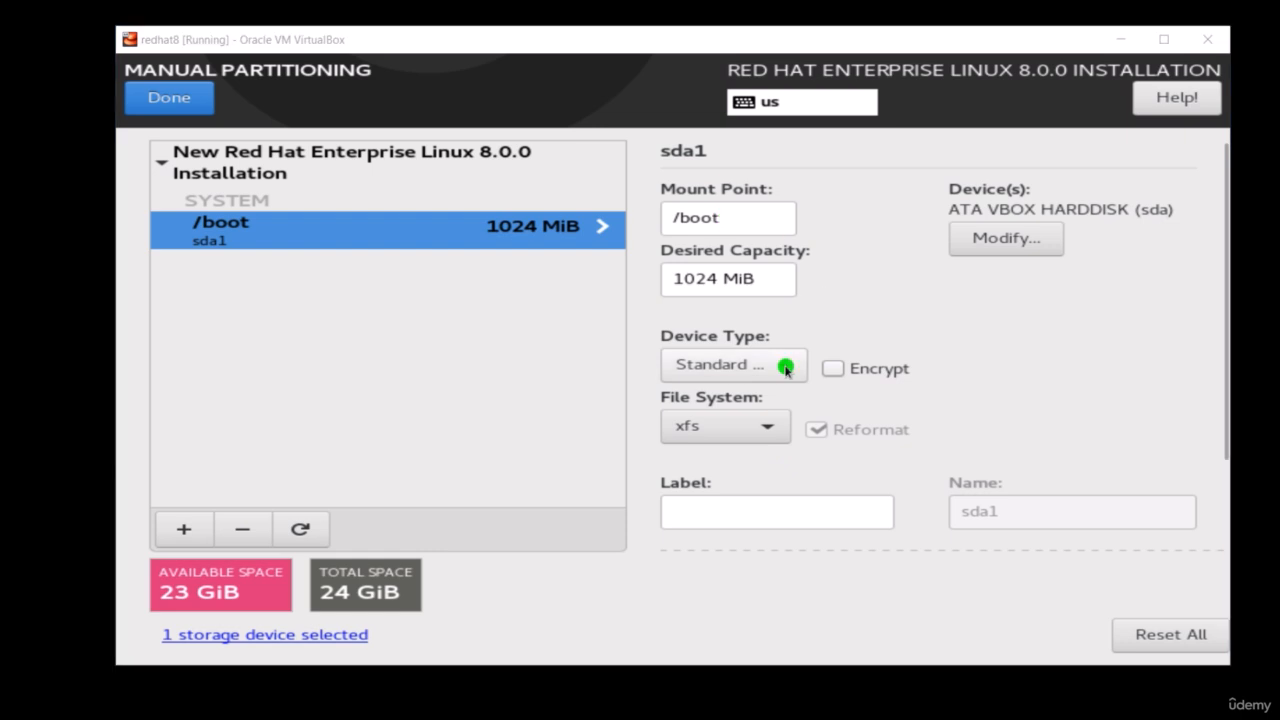
- Check the device type and file system choices for /boot, keeping Standard Partition and xfs
left_click(785, 366)
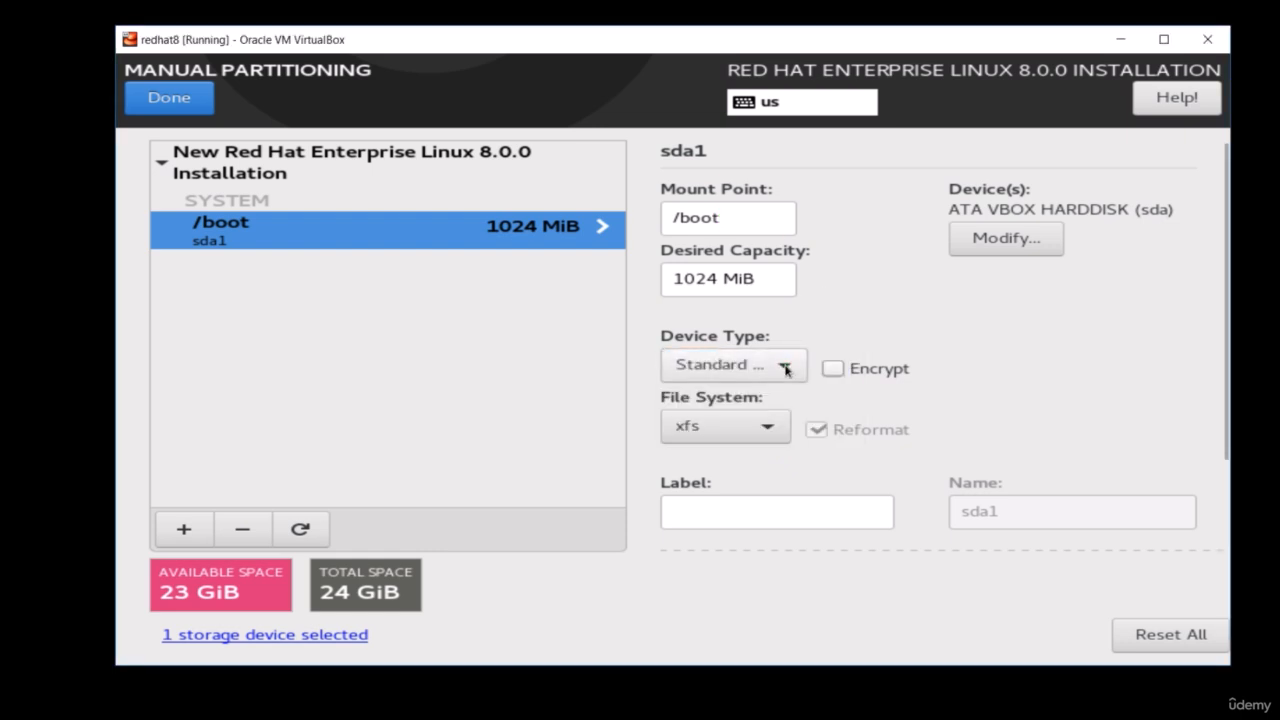
left_click(787, 368)
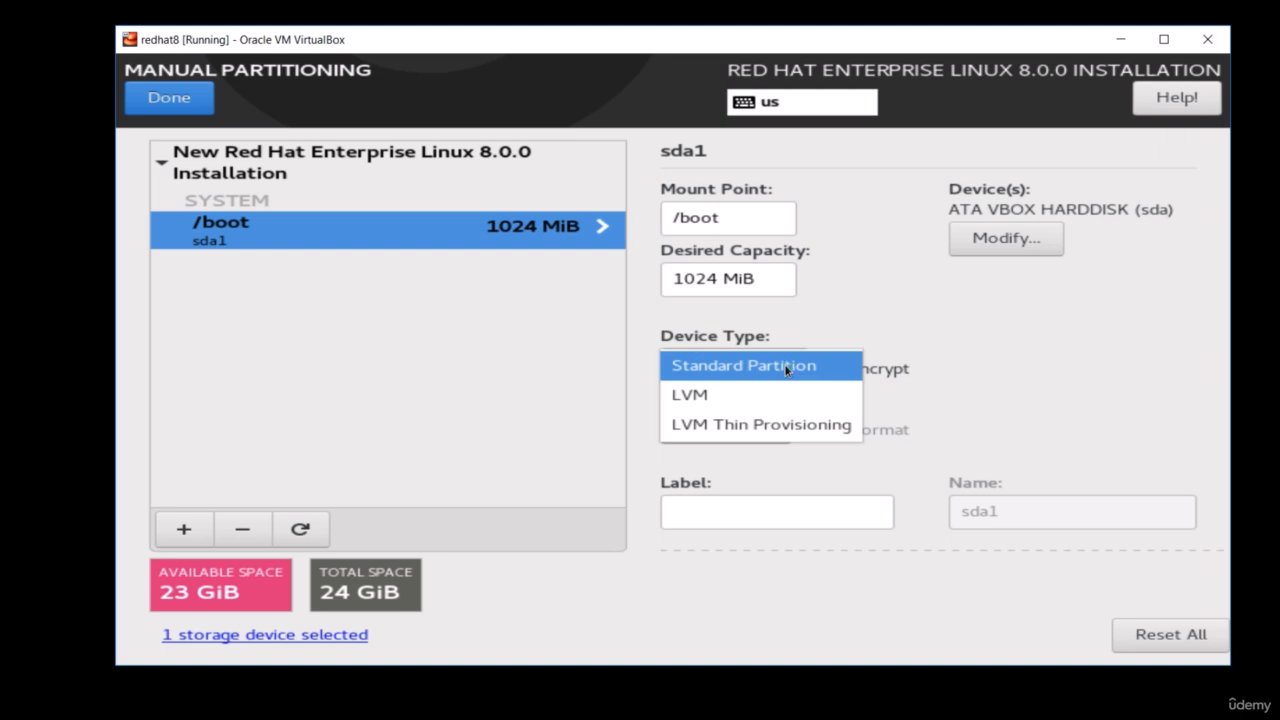
left_click(786, 366)
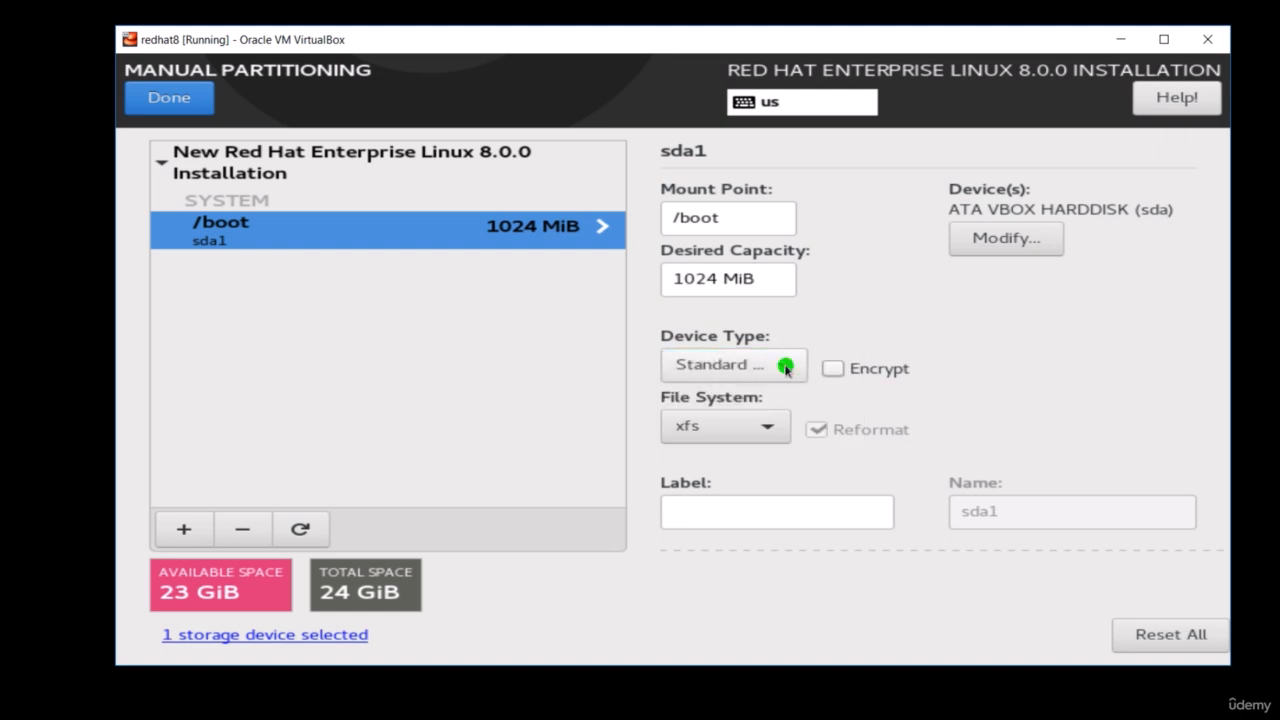
left_click(771, 428)
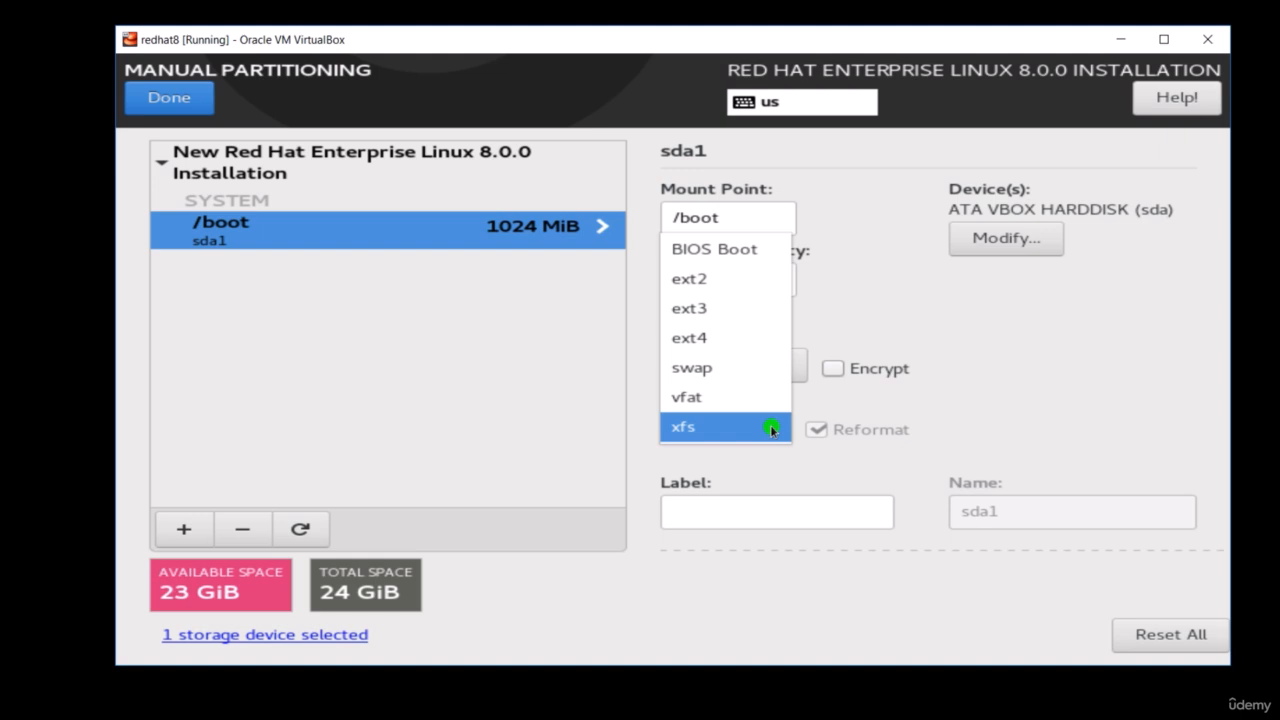
left_click(771, 428)
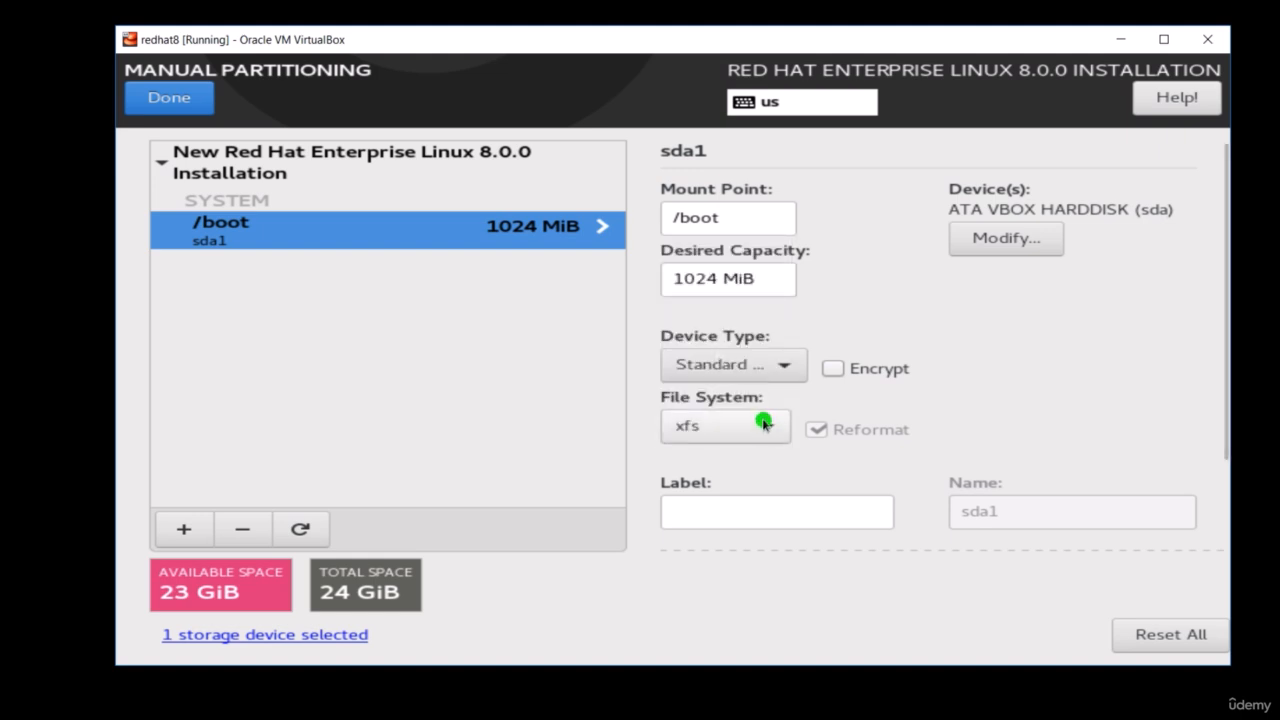
- Add a root (/) mount point with a desired capacity of 5G
left_click(181, 531)
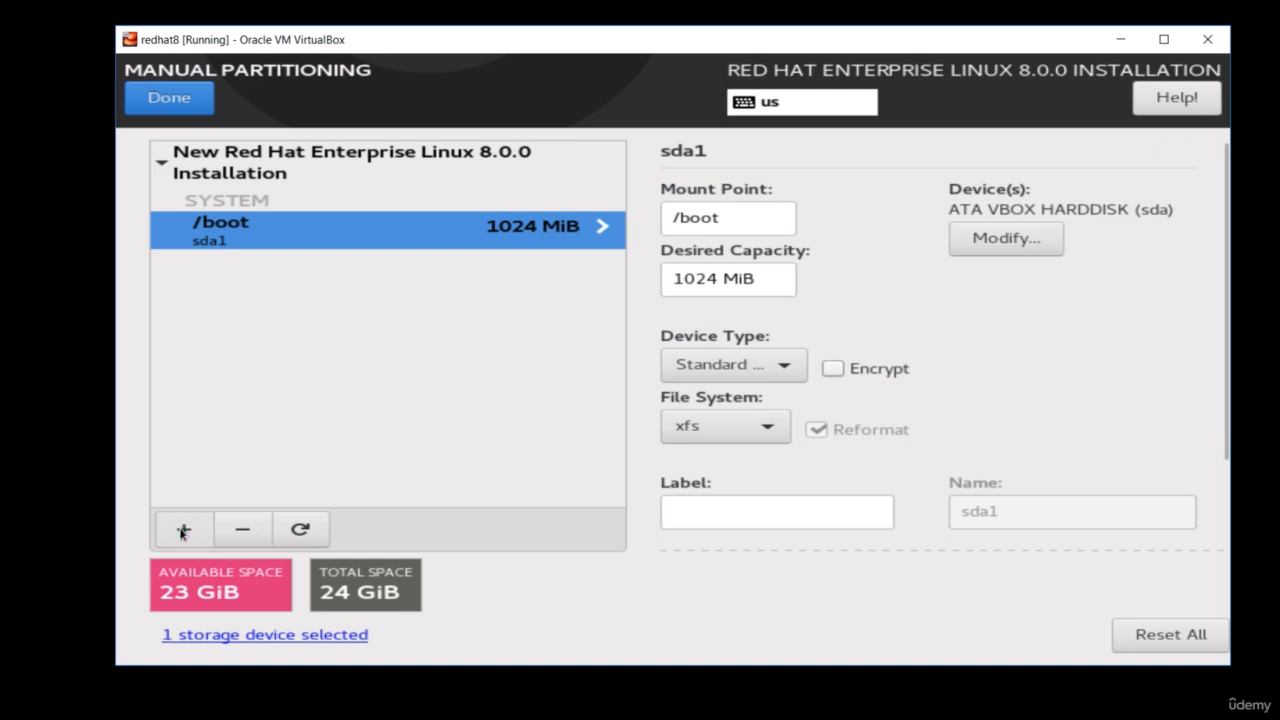
left_click(860, 357)
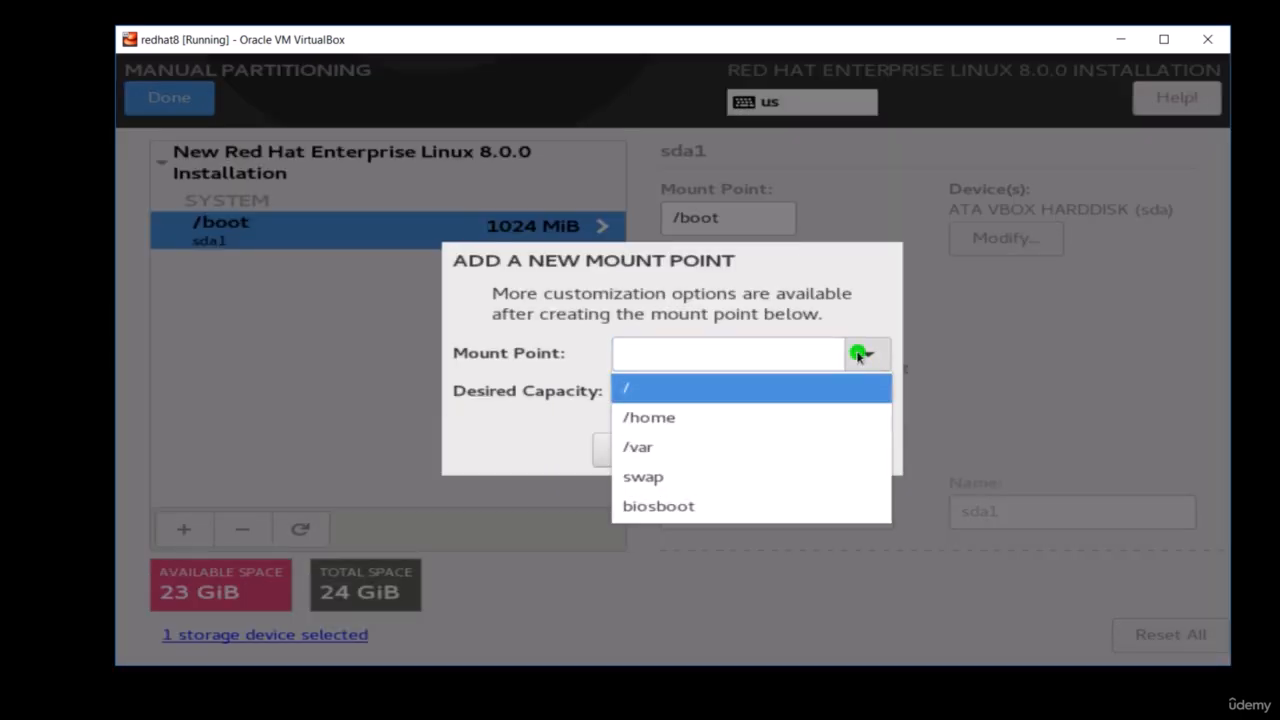
left_click(768, 390)
left_click(734, 396)
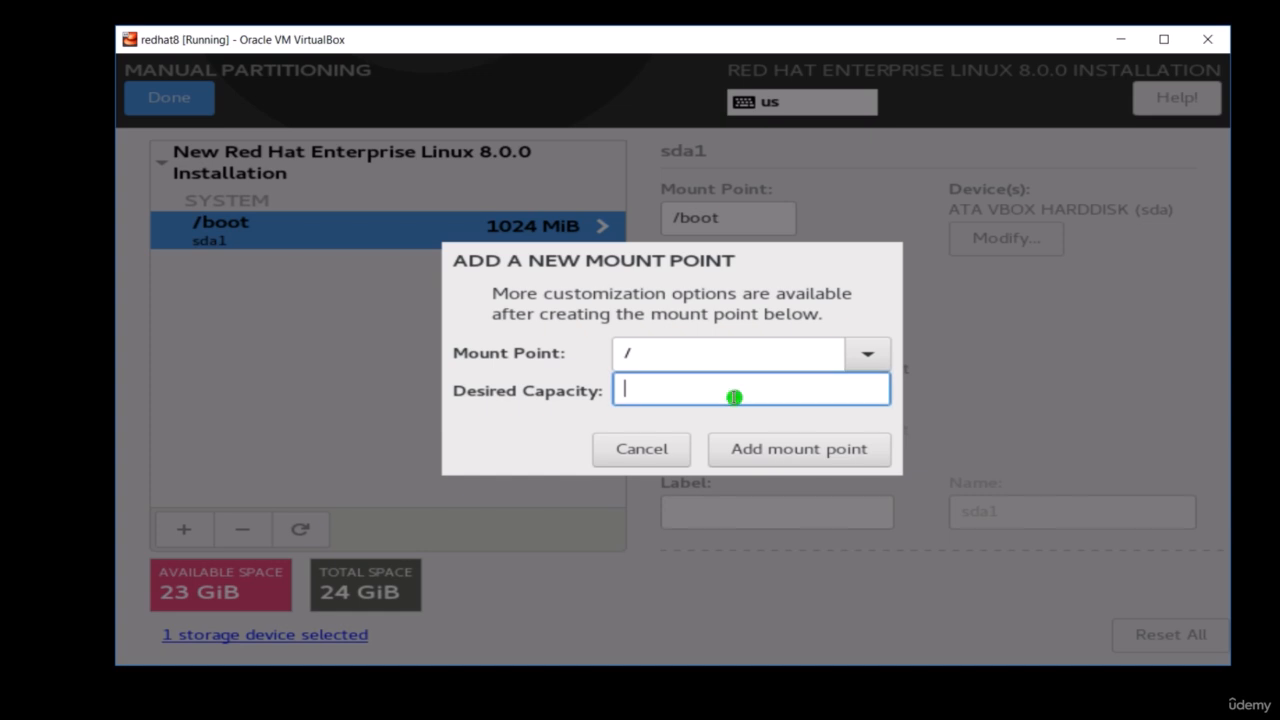
type("5G")
left_click(773, 450)
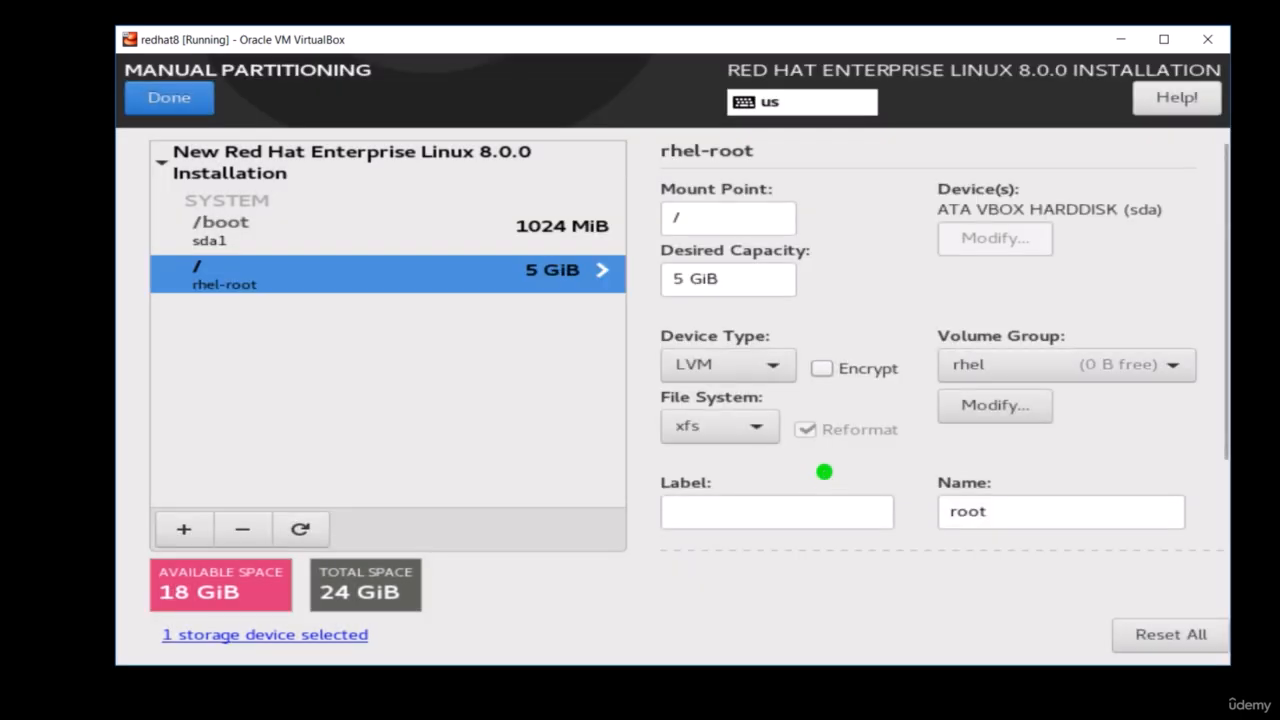
- Rename the root mount point's volume group to rhelvg and set its size policy to As large as possible
left_click(1162, 366)
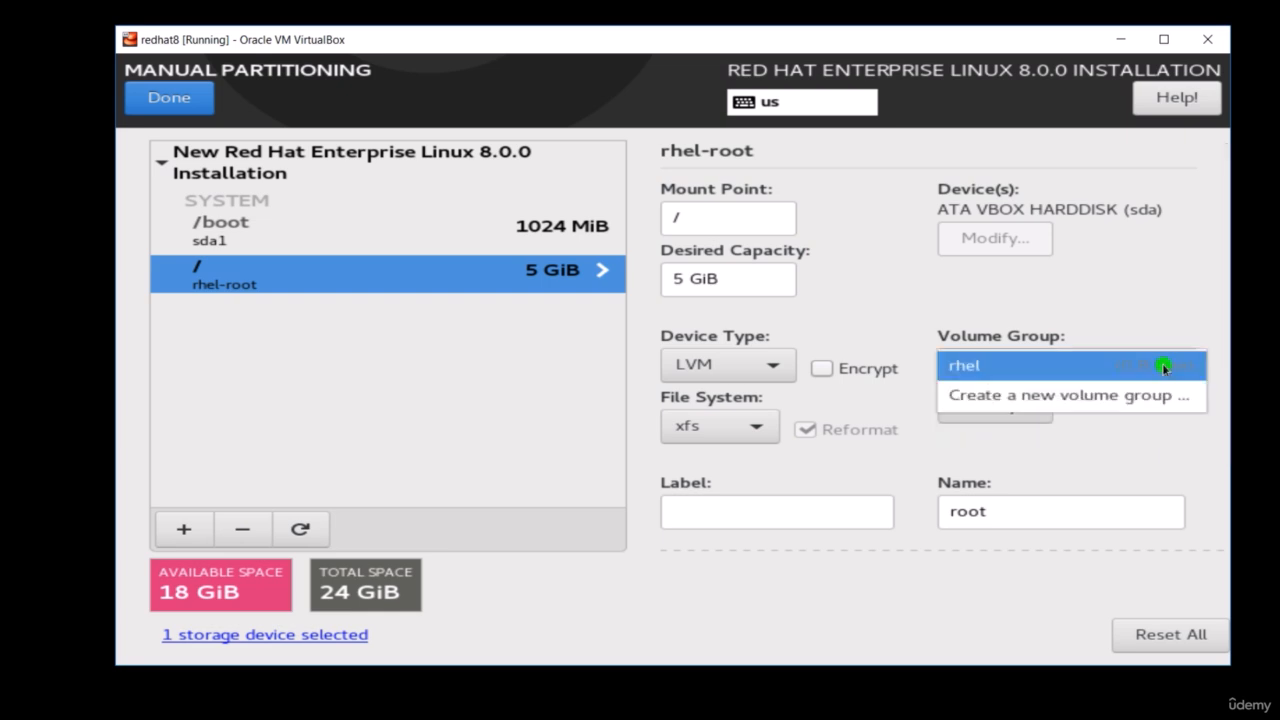
left_click(1163, 367)
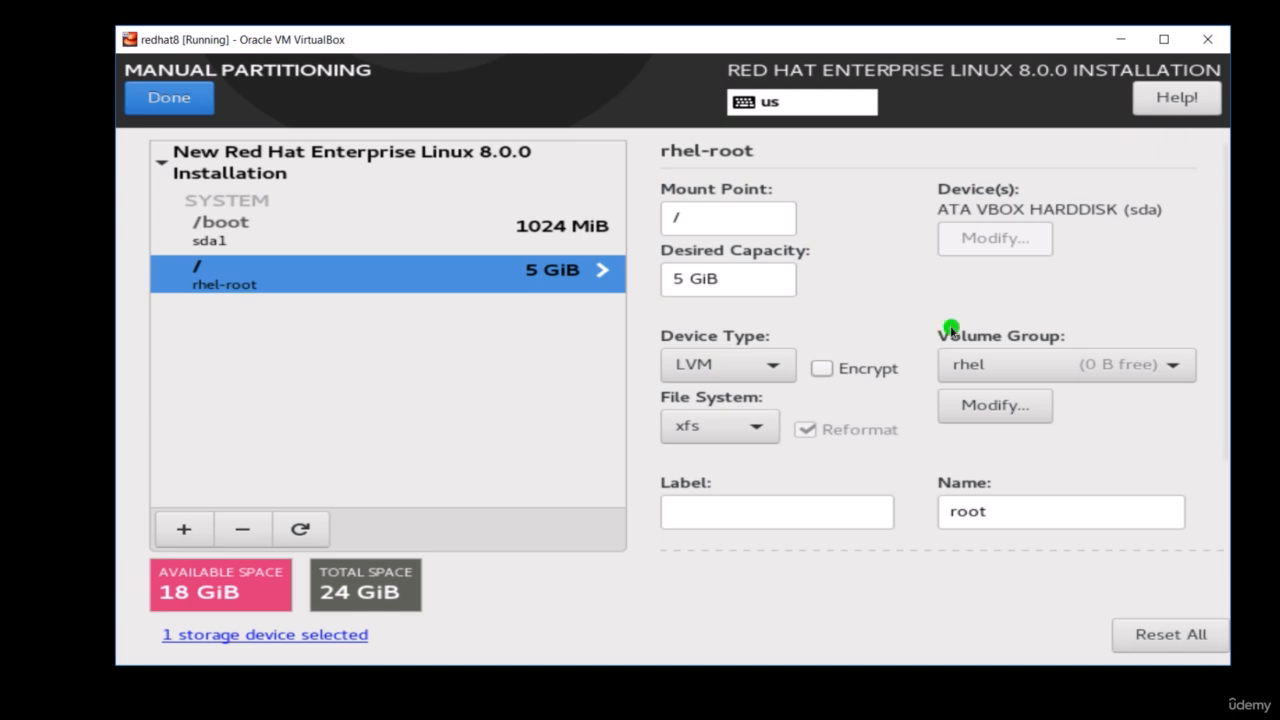
left_click(1160, 365)
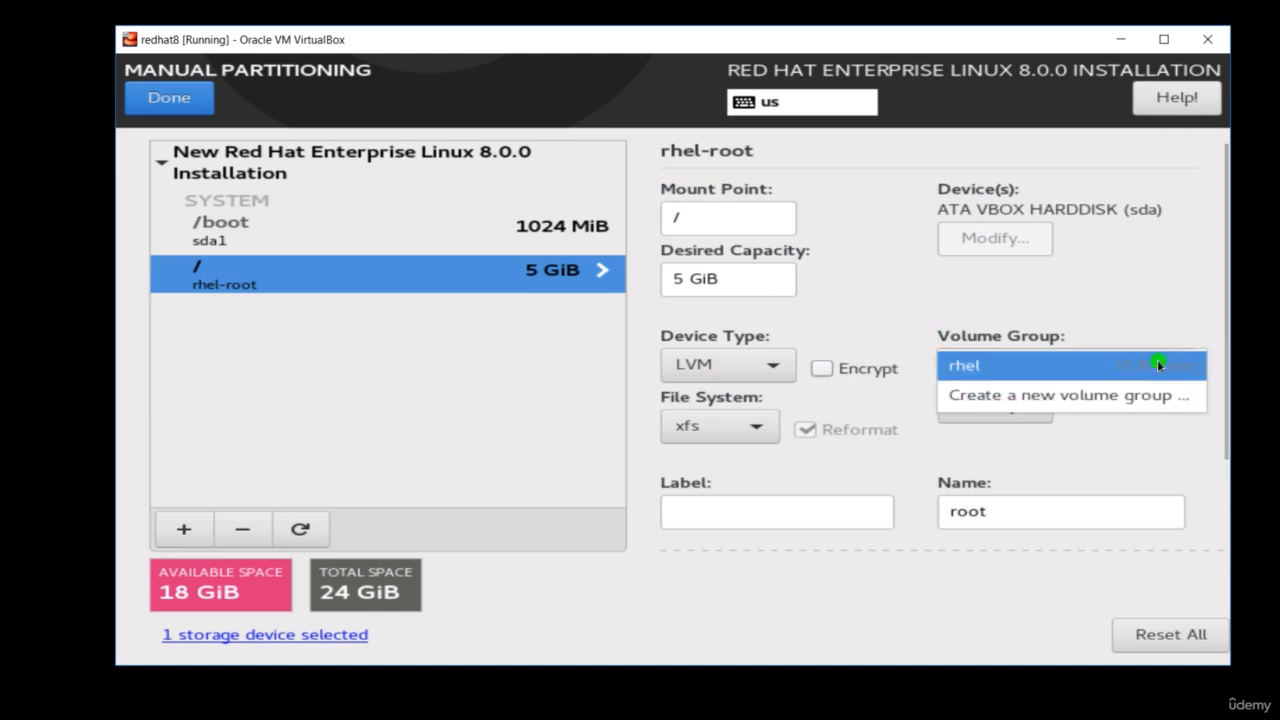
left_click(1157, 363)
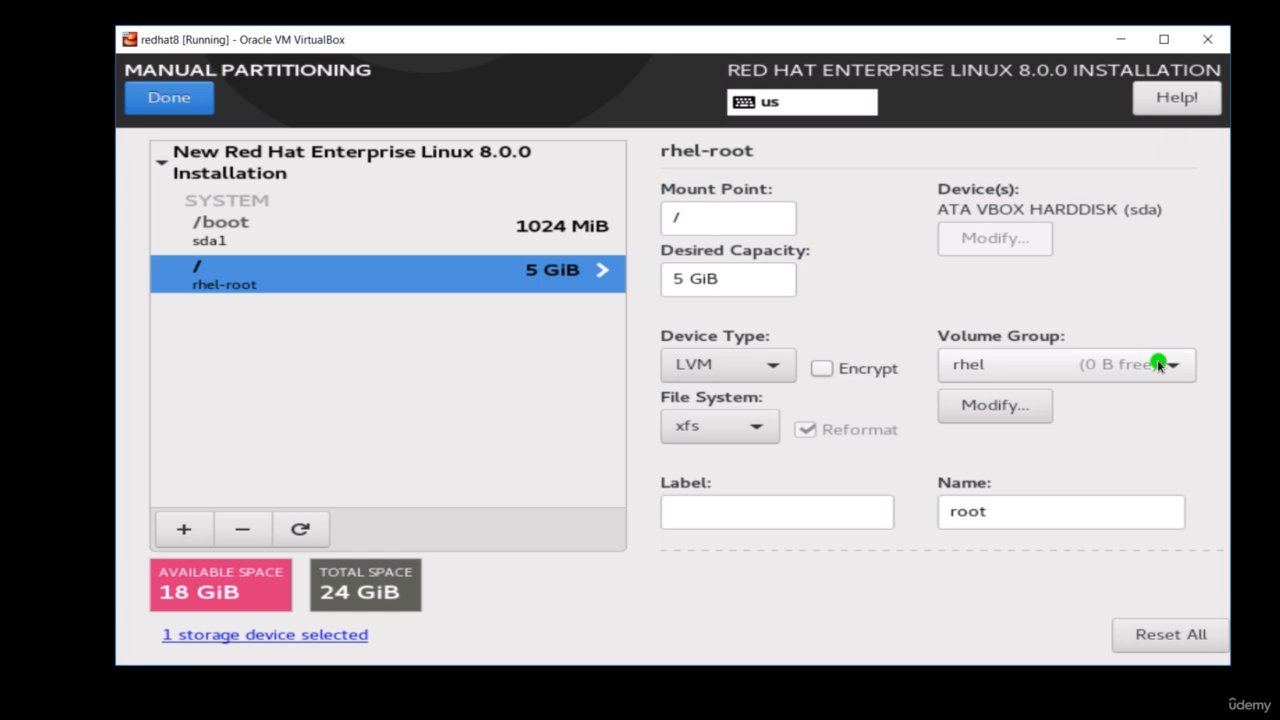
left_click(988, 406)
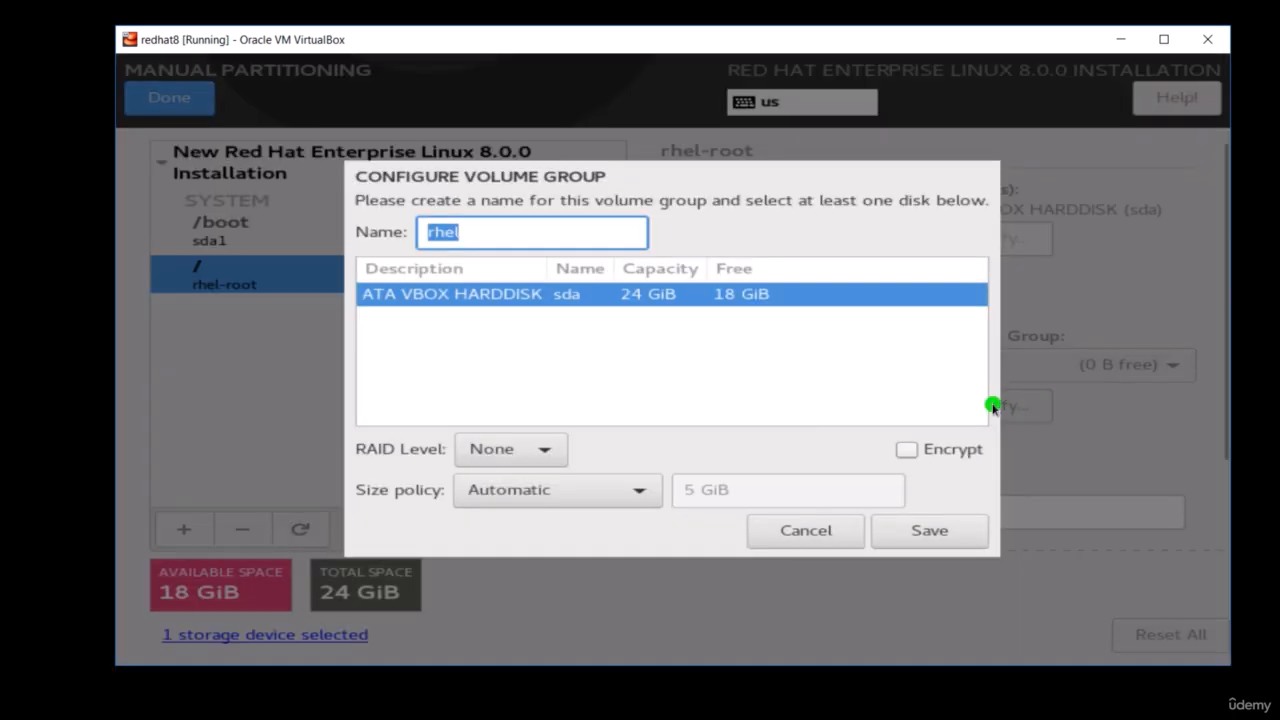
left_click(491, 233)
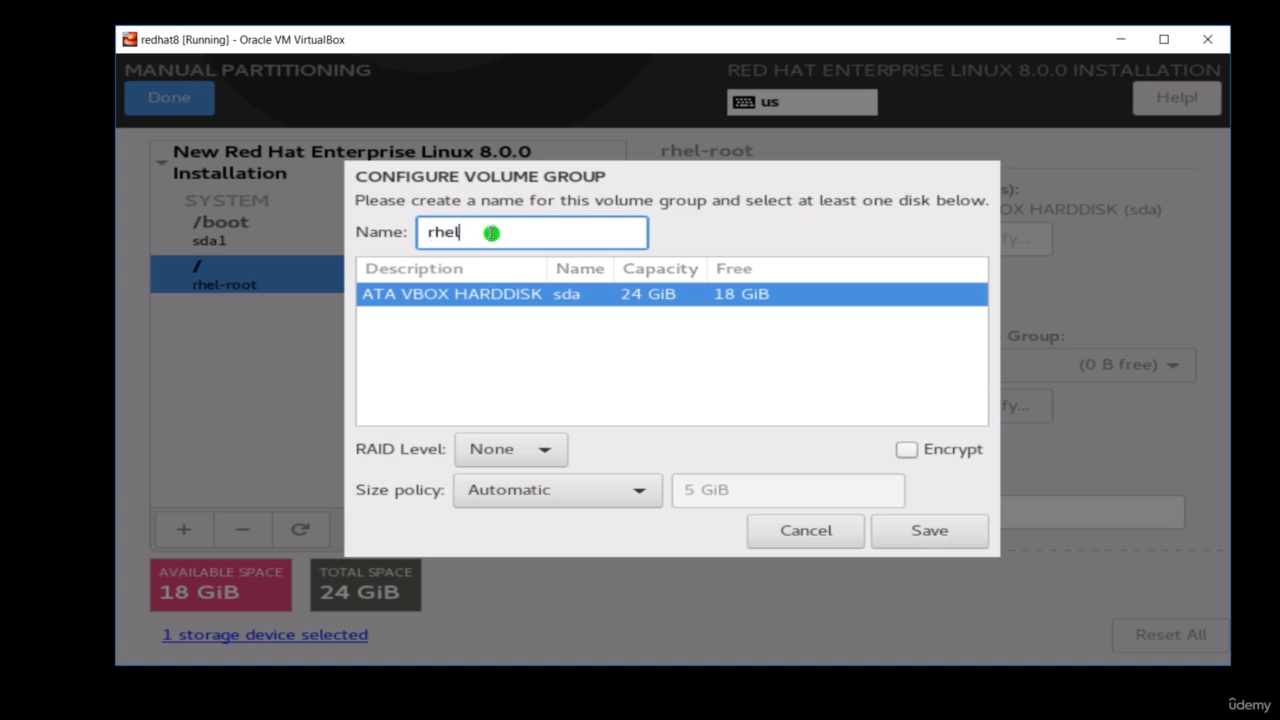
type("vg")
left_click(643, 490)
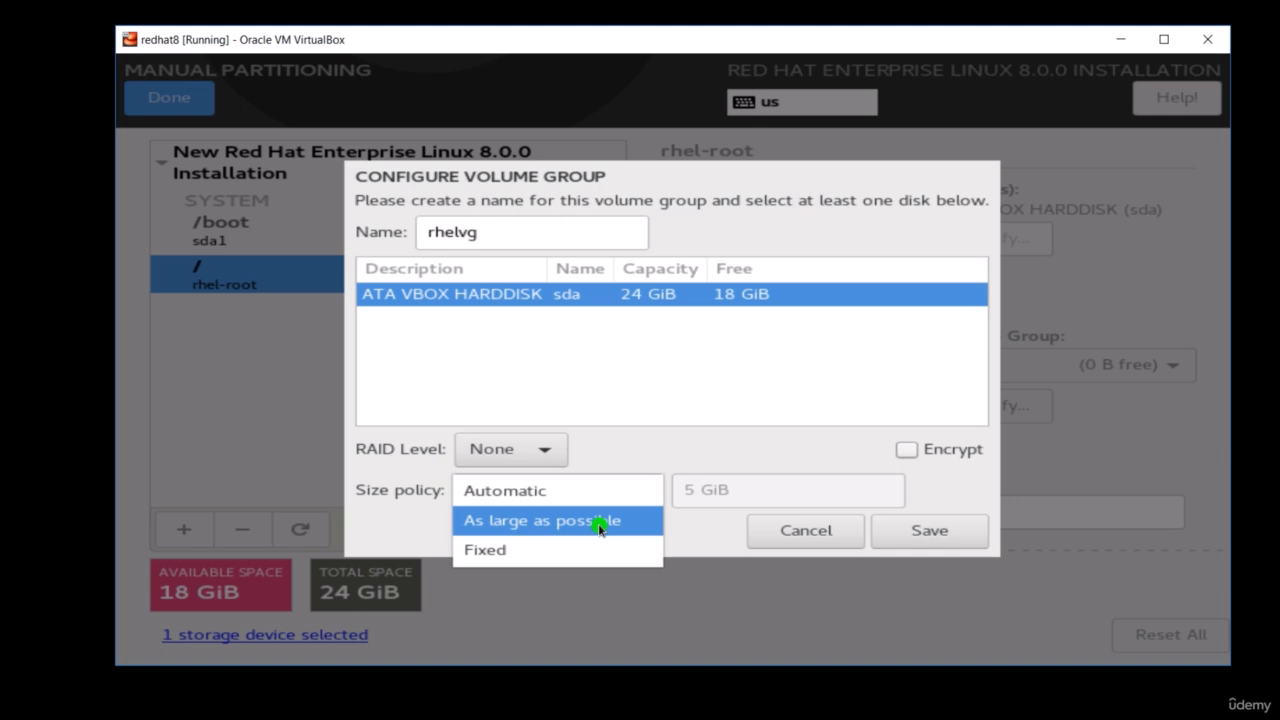
left_click(599, 520)
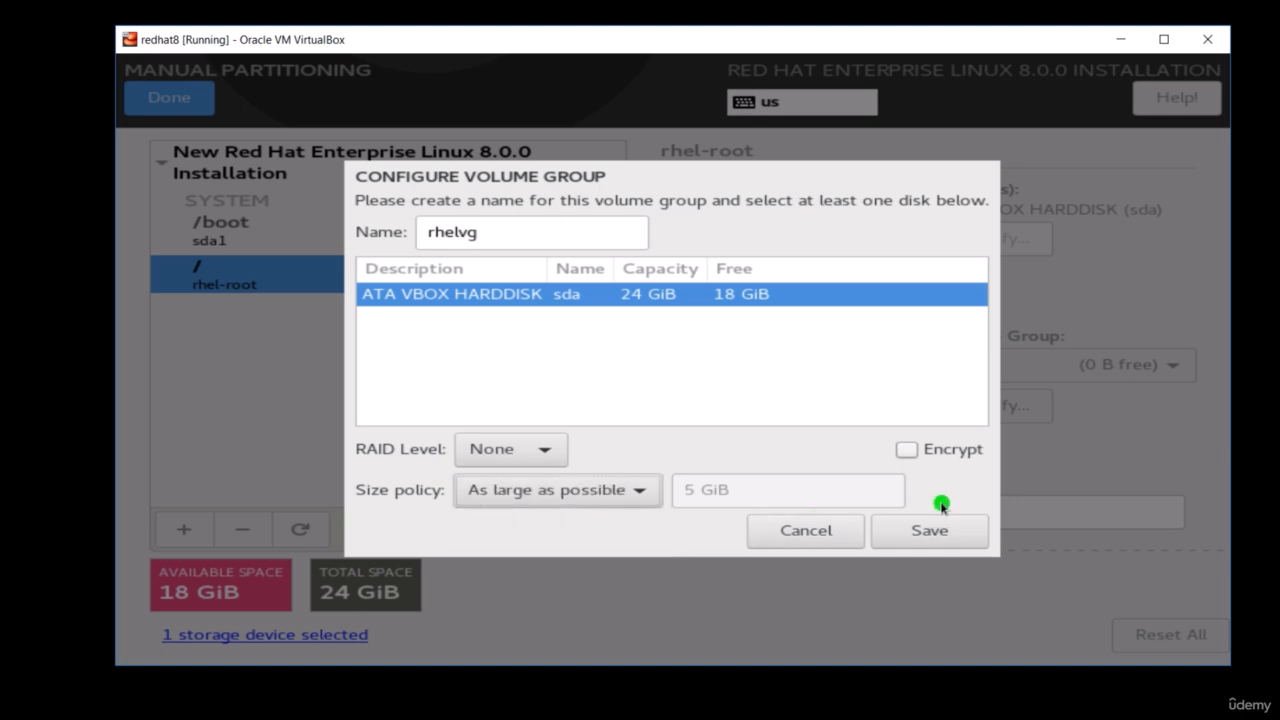
left_click(937, 535)
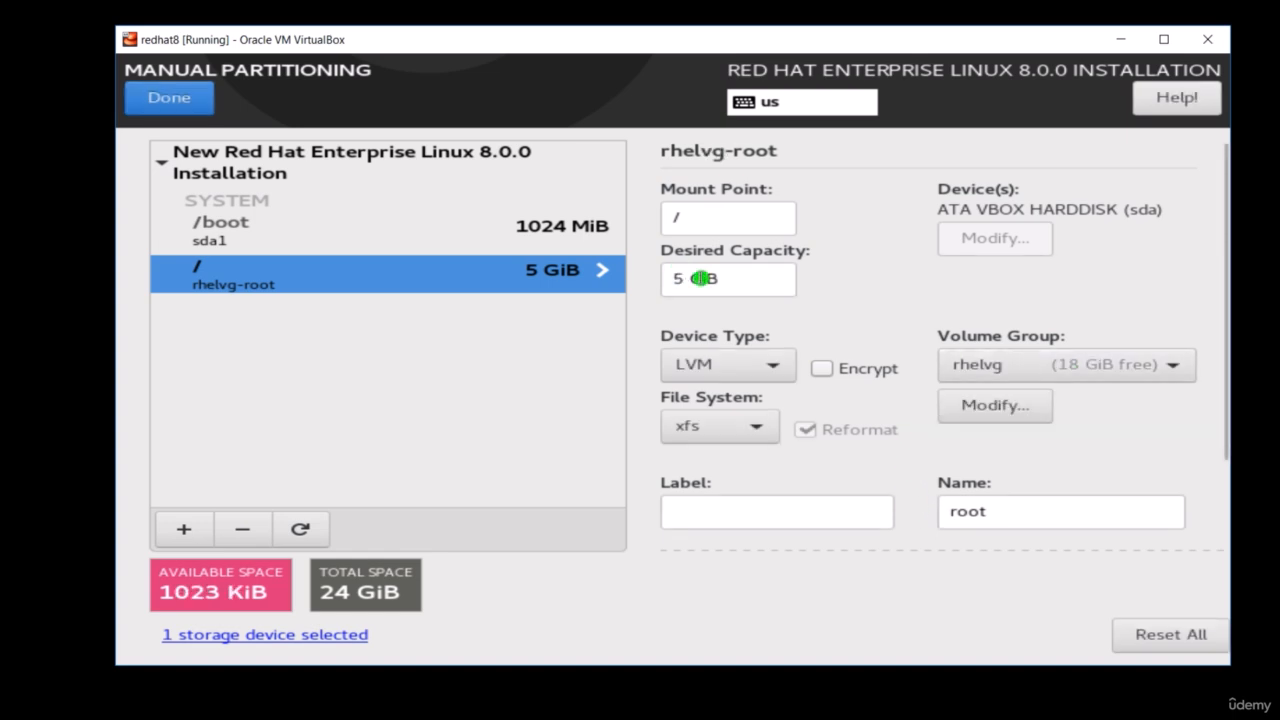
- Name the root logical volume rootlv, keeping LVM as its device type and xfs as its file system
left_click(738, 279)
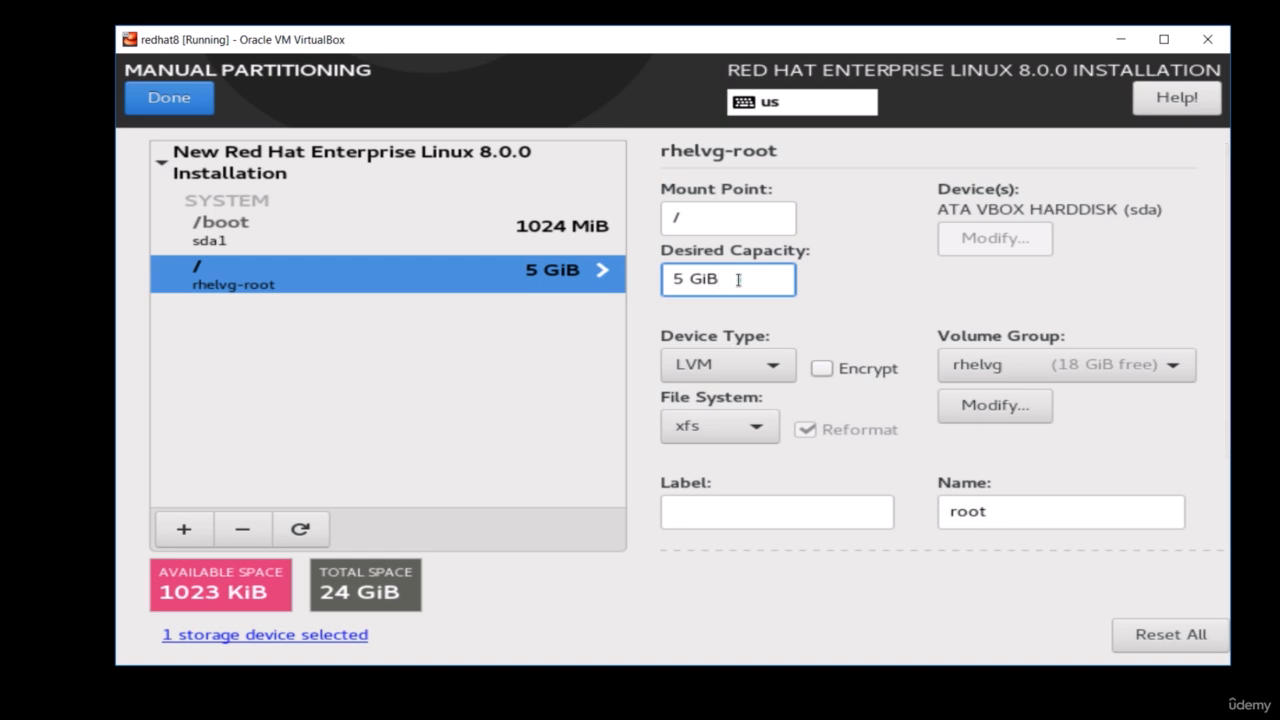
left_click(727, 217)
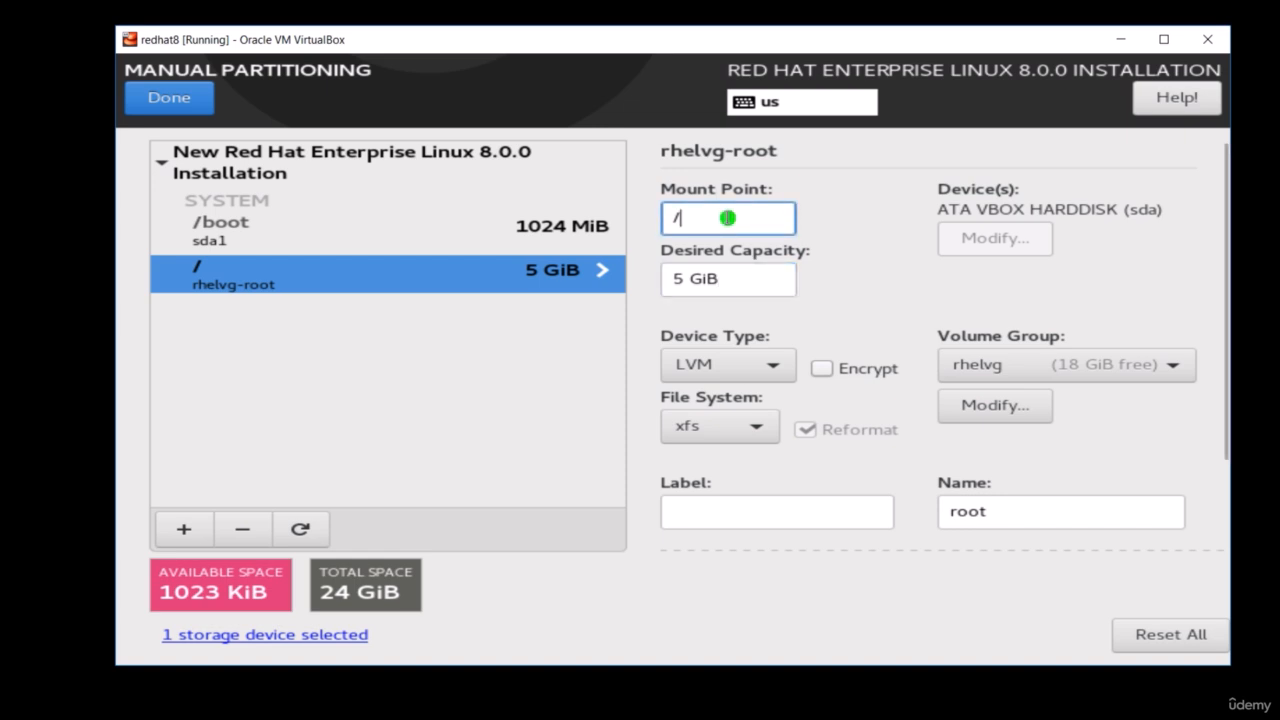
left_click(1036, 511)
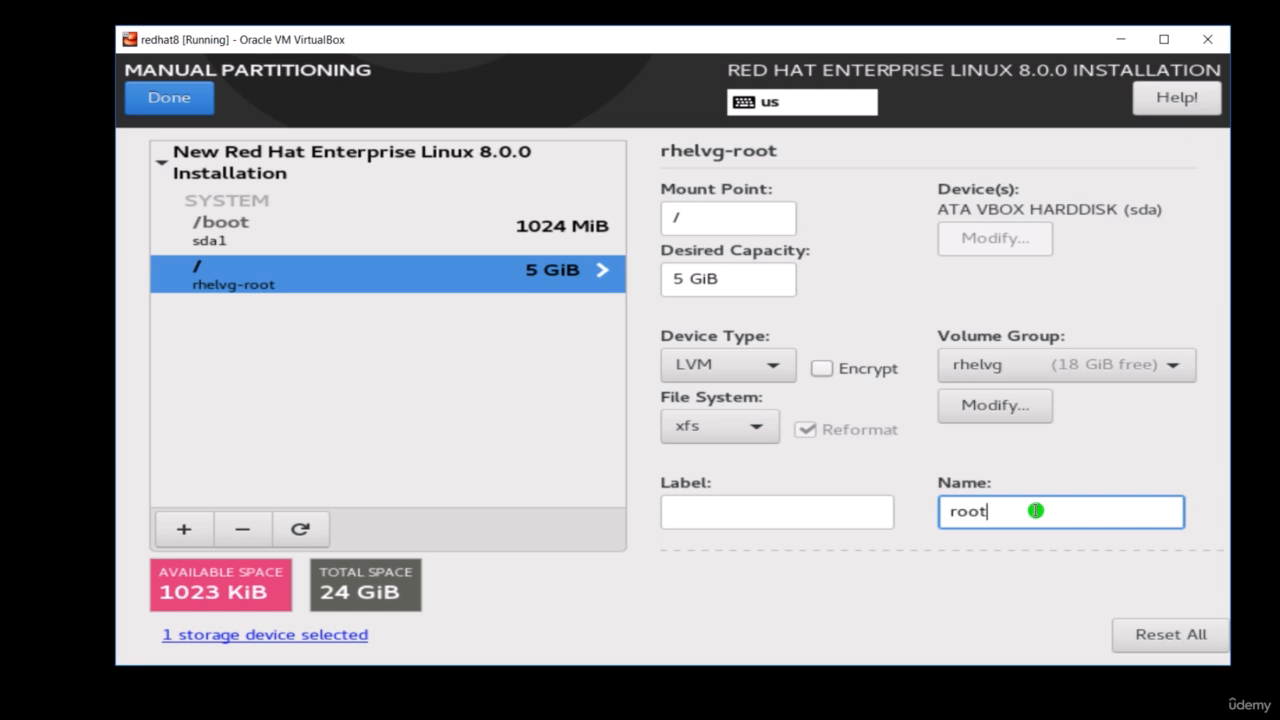
type("lv")
left_click(770, 370)
left_click(778, 368)
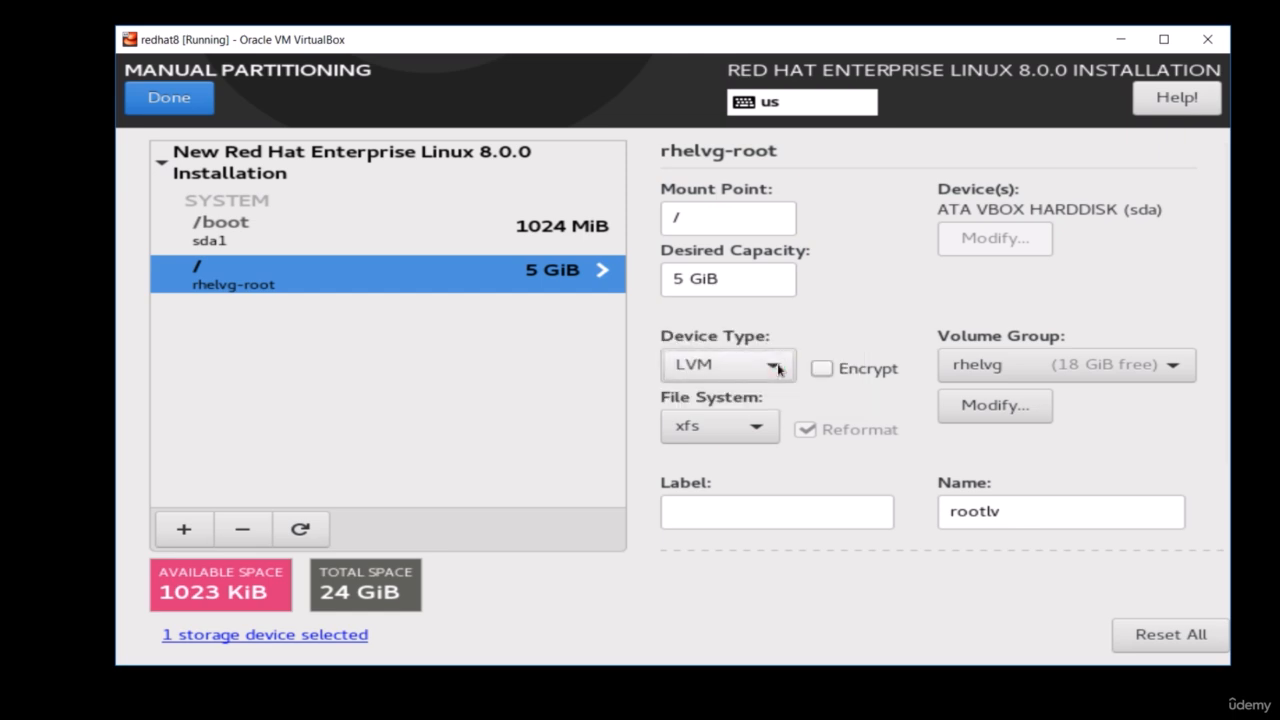
left_click(760, 427)
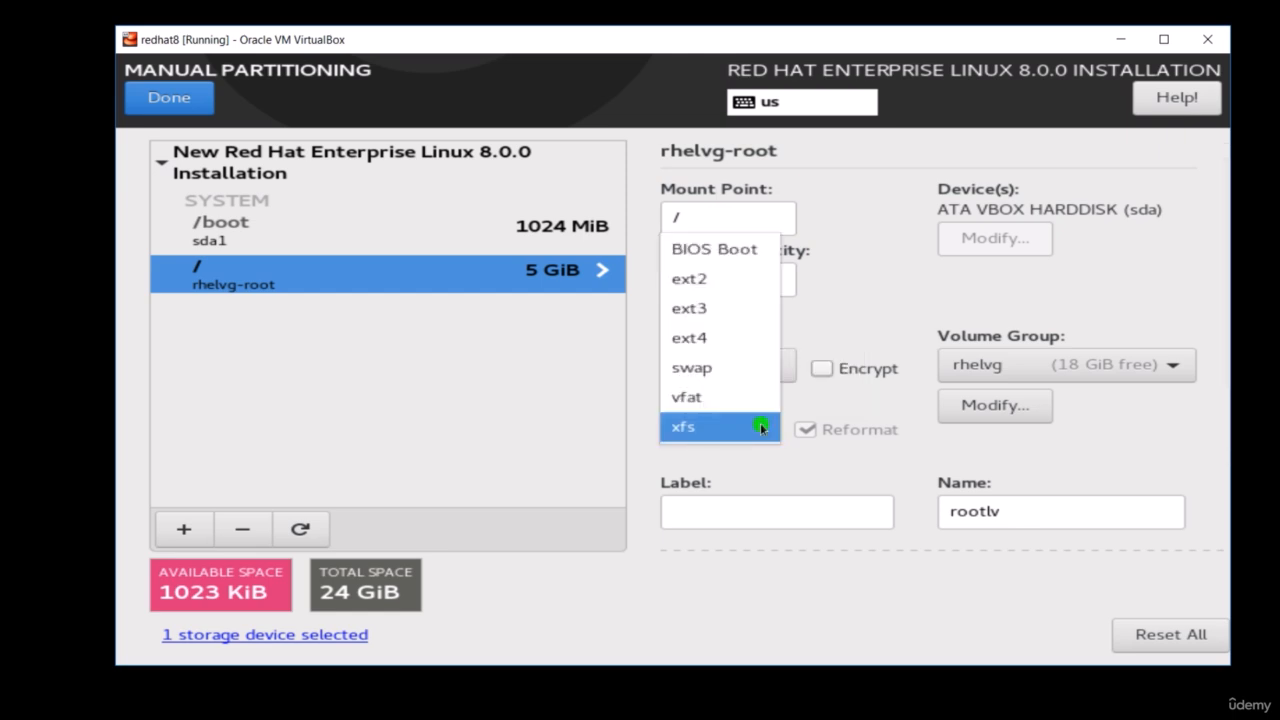
left_click(760, 427)
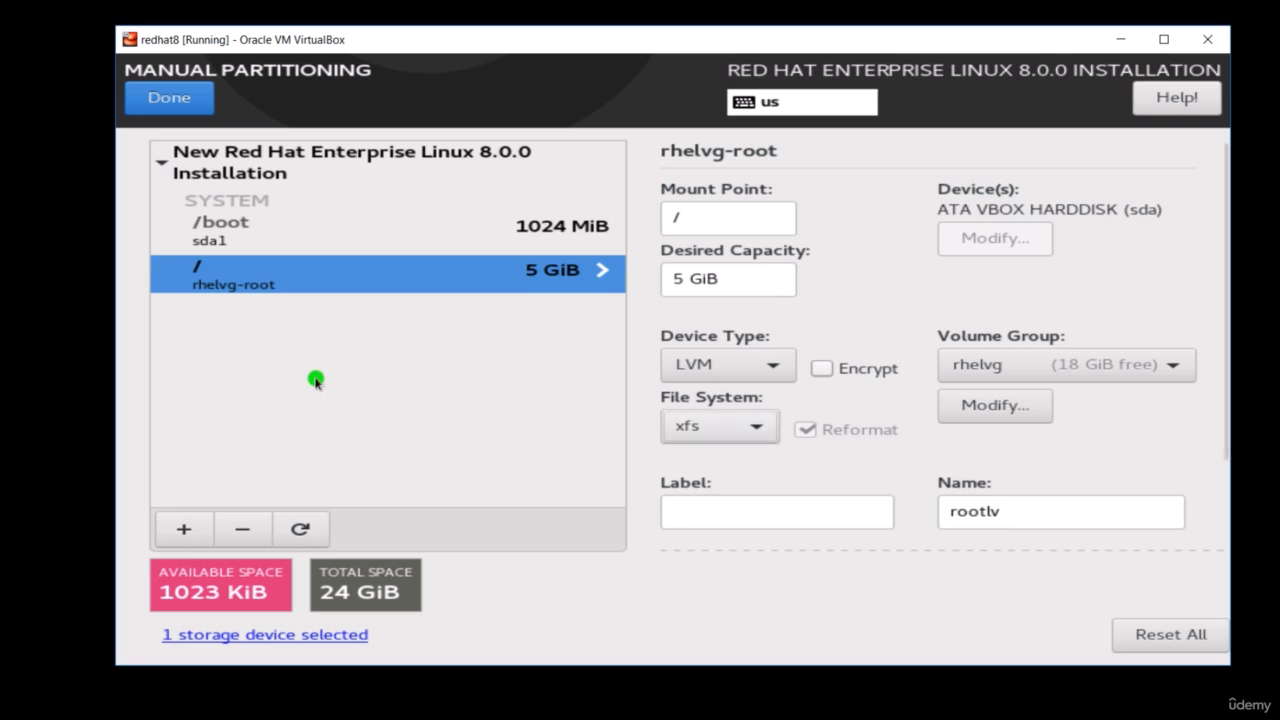
- Add a /home mount point with a desired capacity of 2G and name its logical volume homelv
left_click(186, 532)
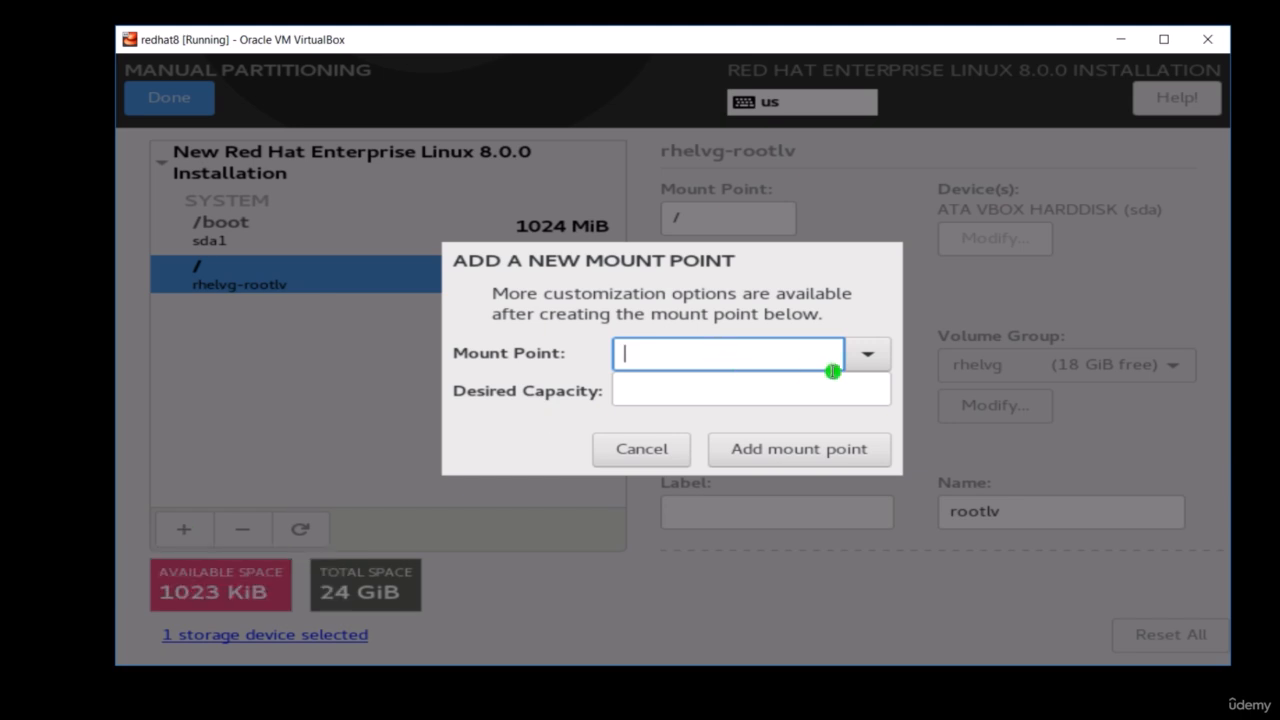
left_click(870, 358)
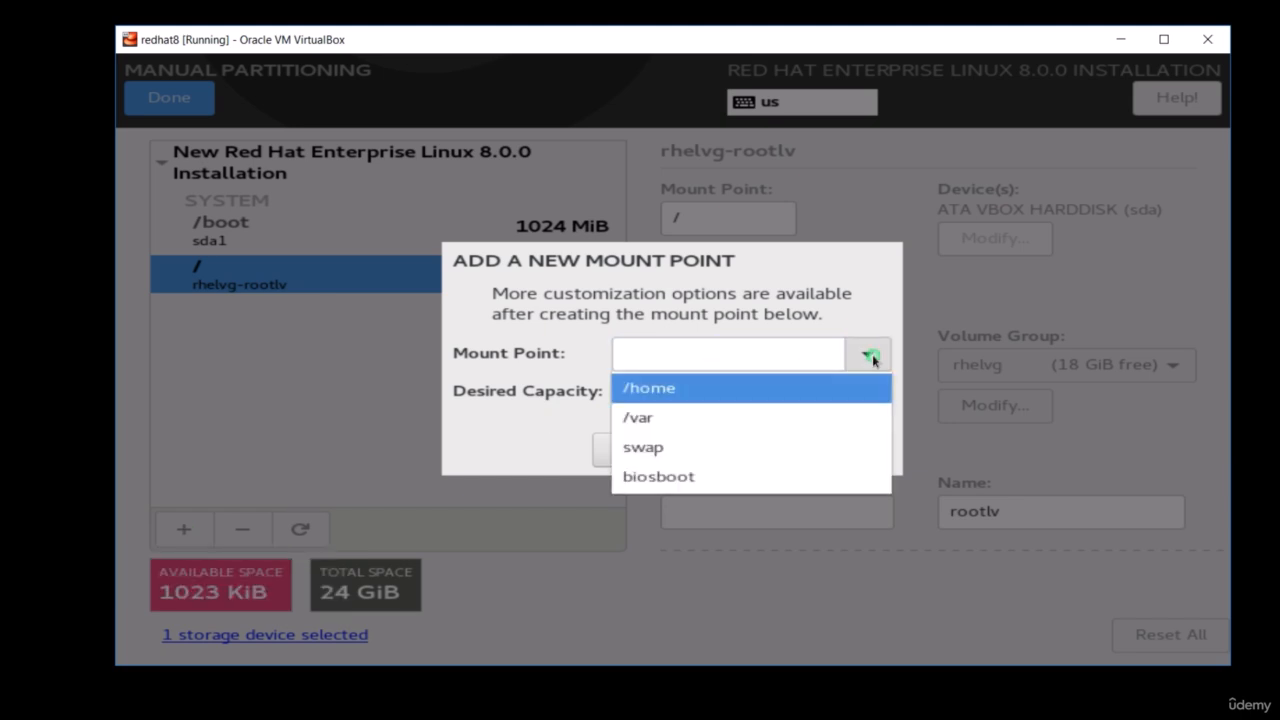
left_click(792, 393)
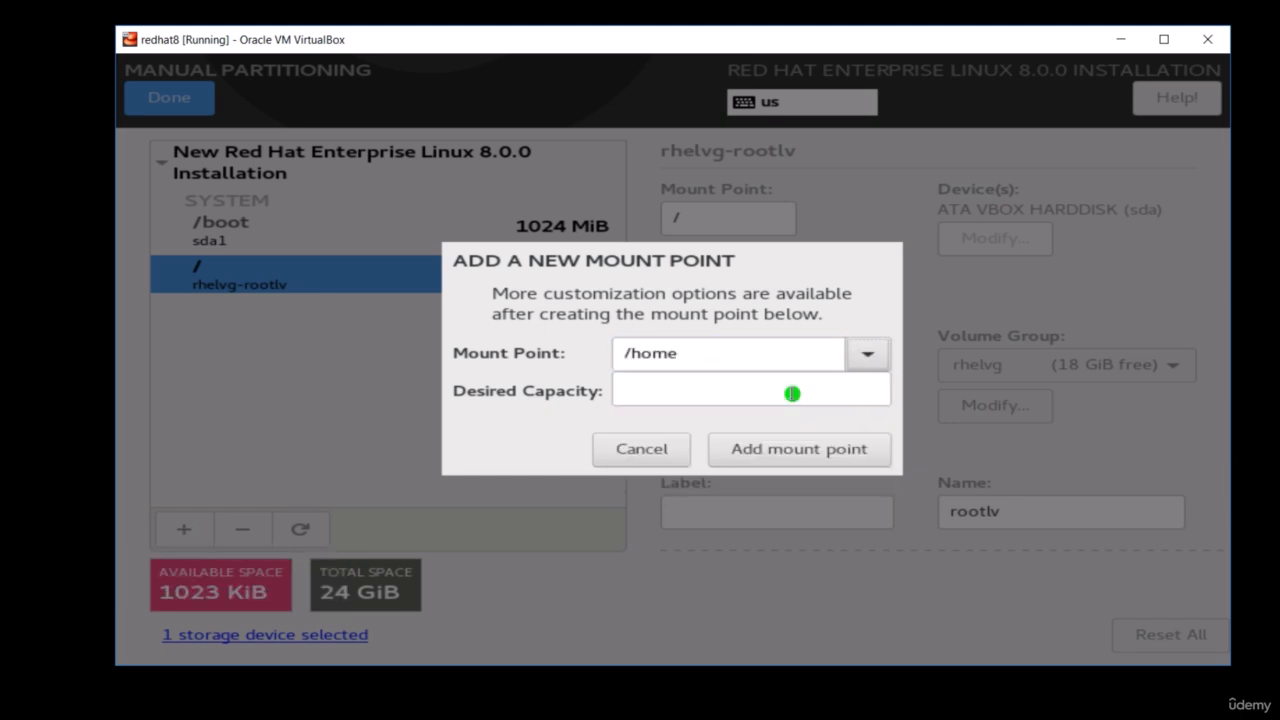
left_click(726, 392)
type("2")
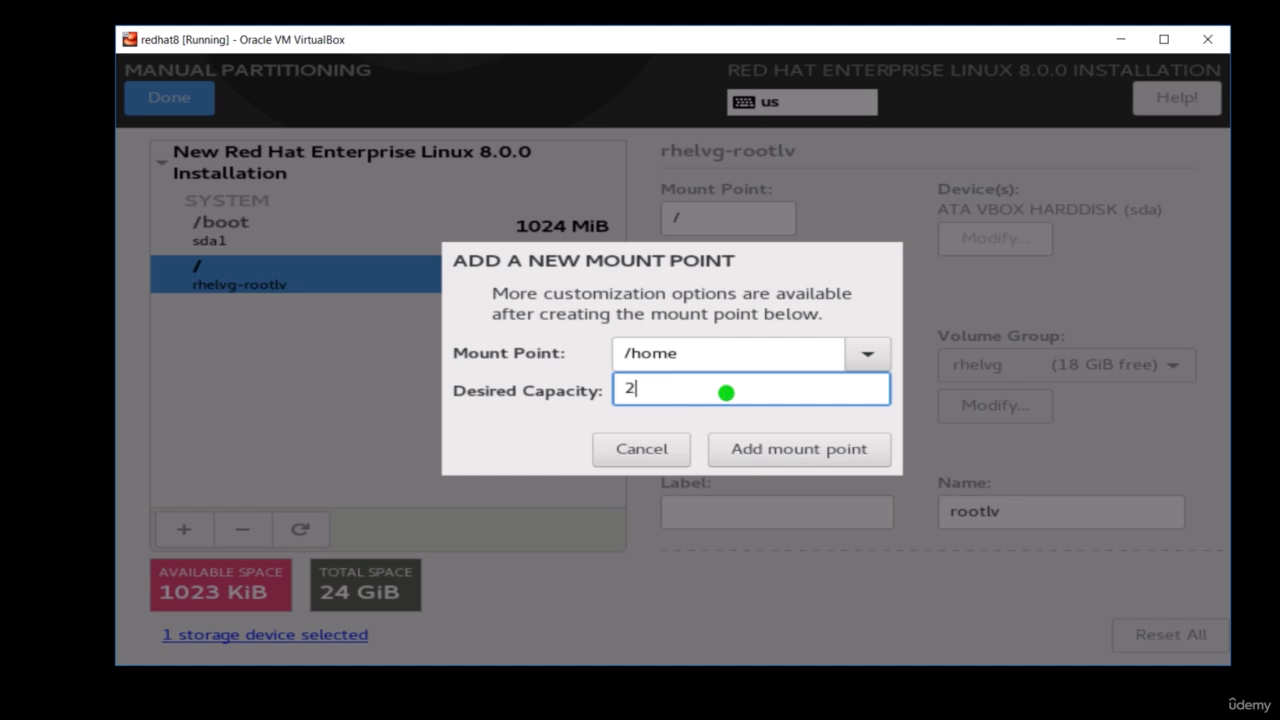
type("G")
left_click(771, 447)
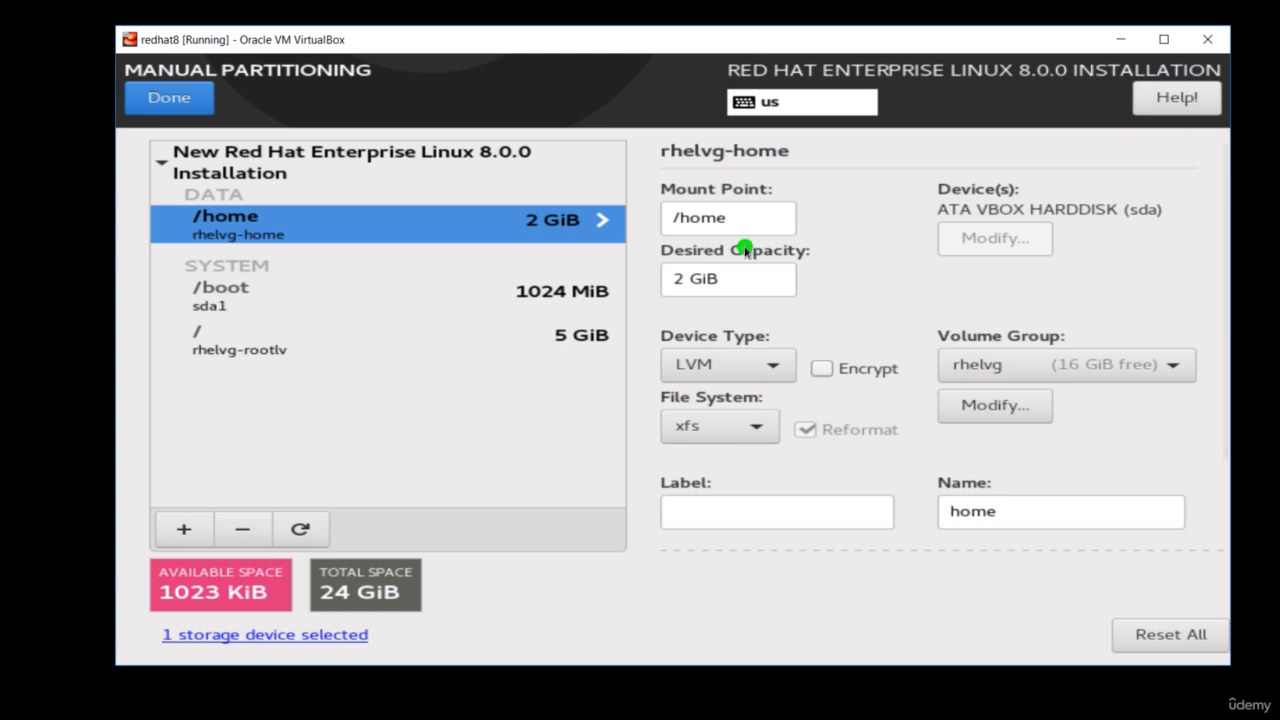
left_click(1012, 511)
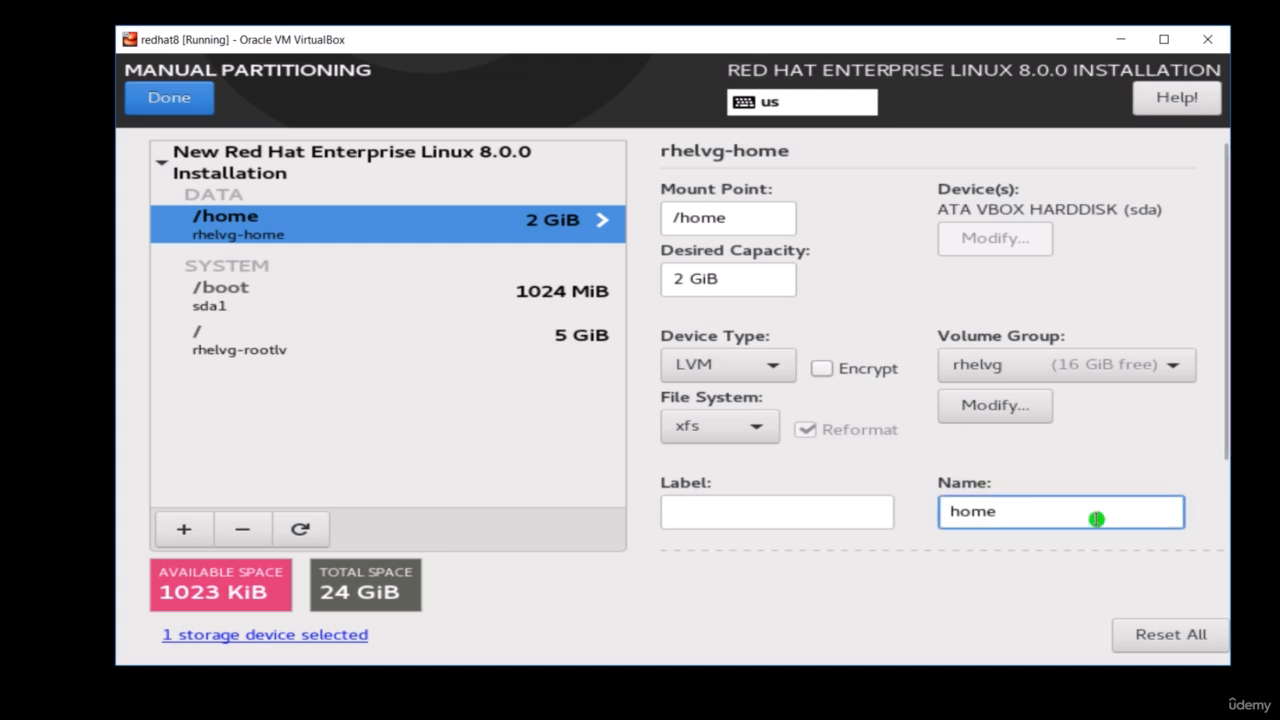
type("lv")
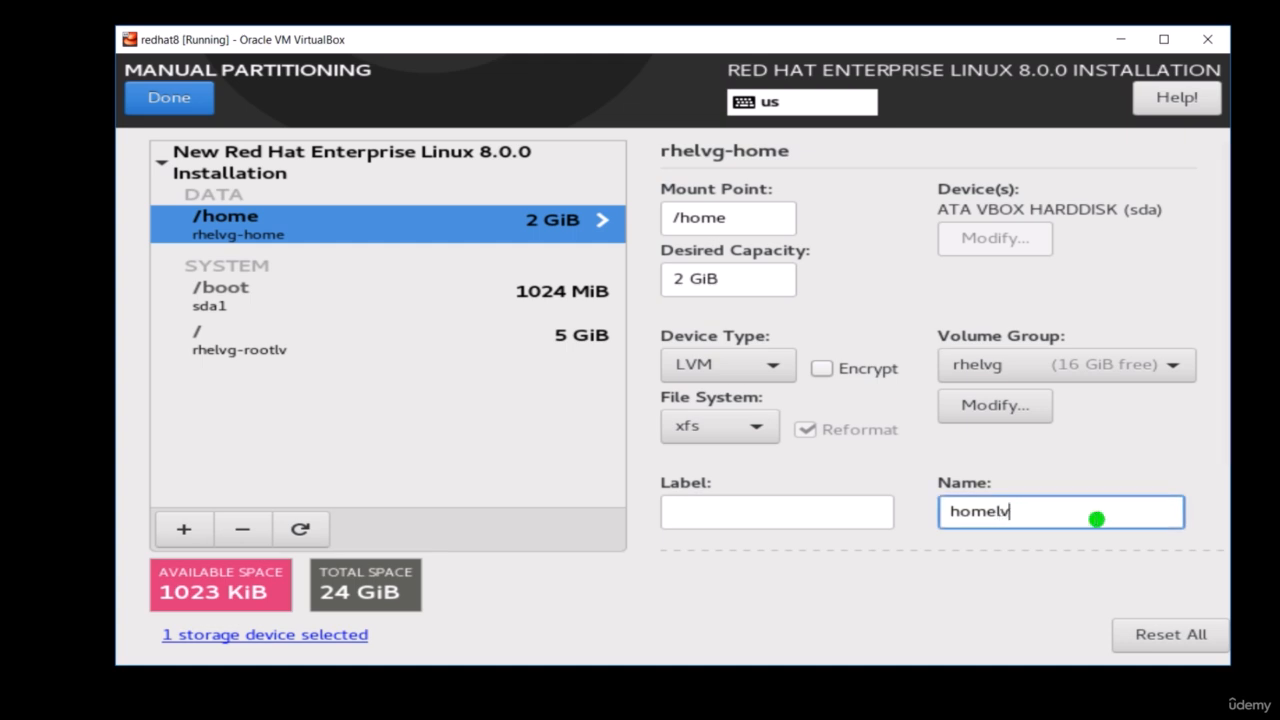
- Add a swap mount point with a desired capacity of 2G
left_click(188, 530)
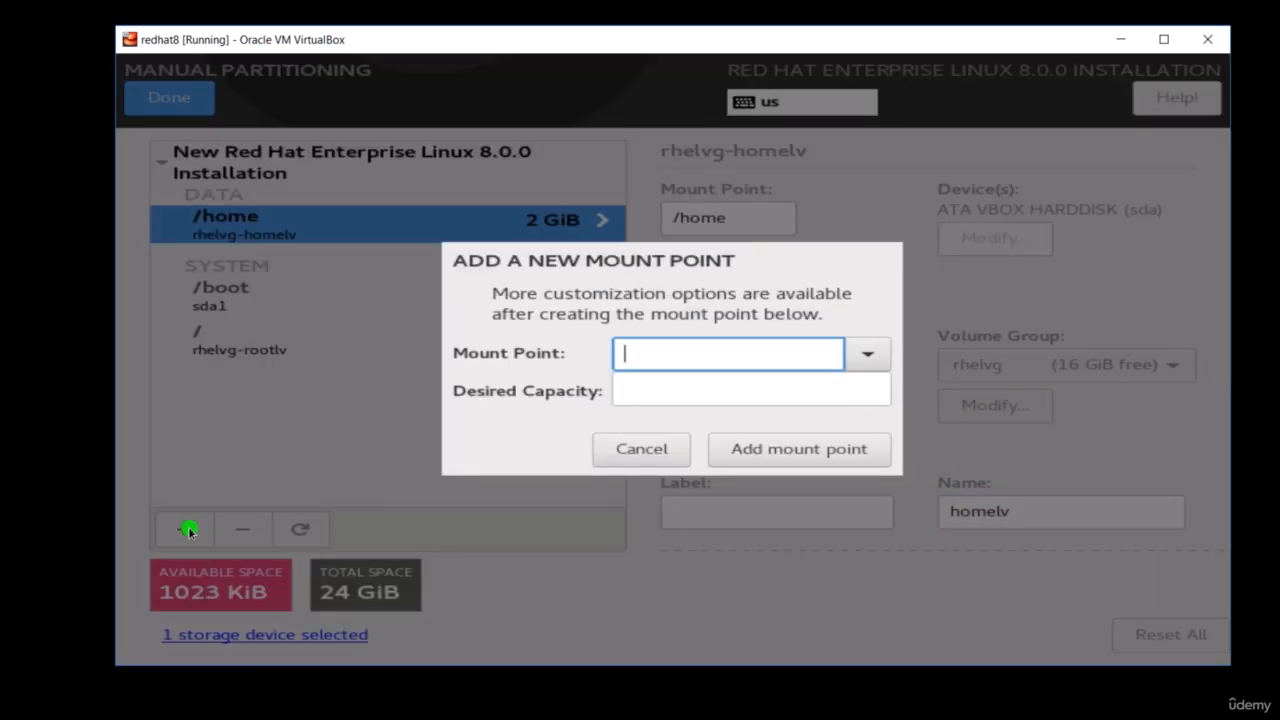
left_click(866, 354)
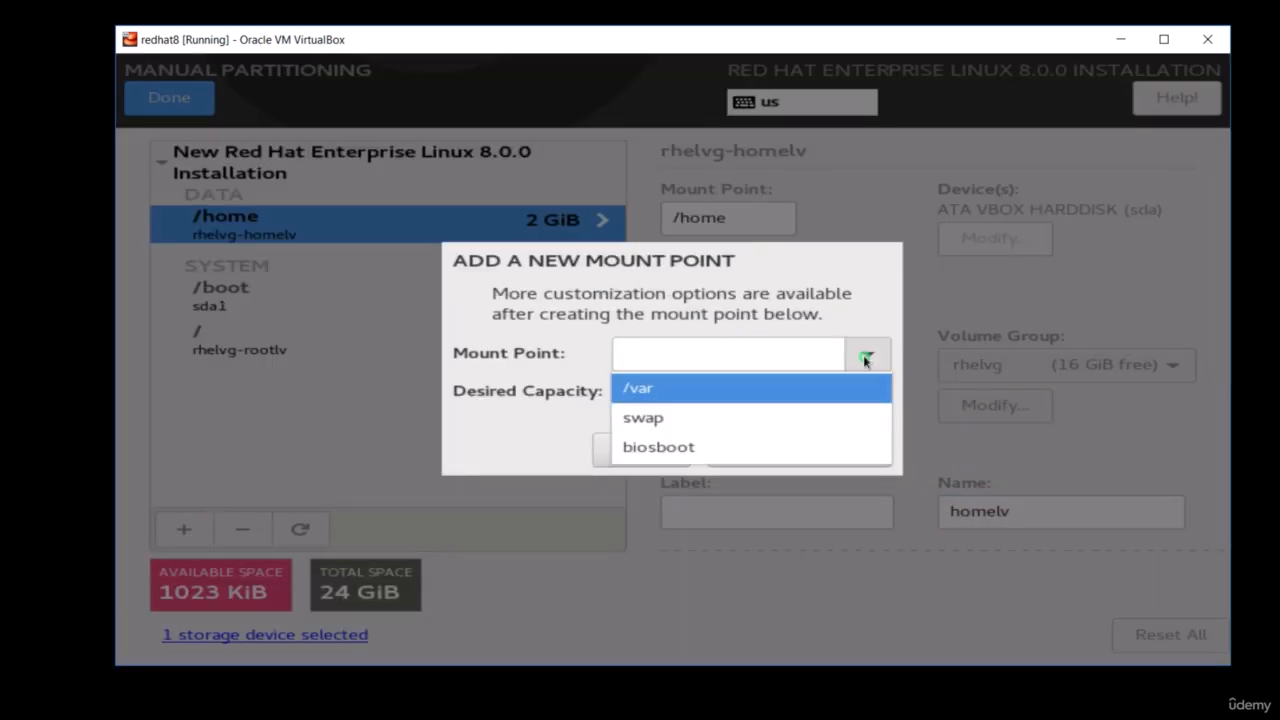
left_click(713, 416)
left_click(691, 384)
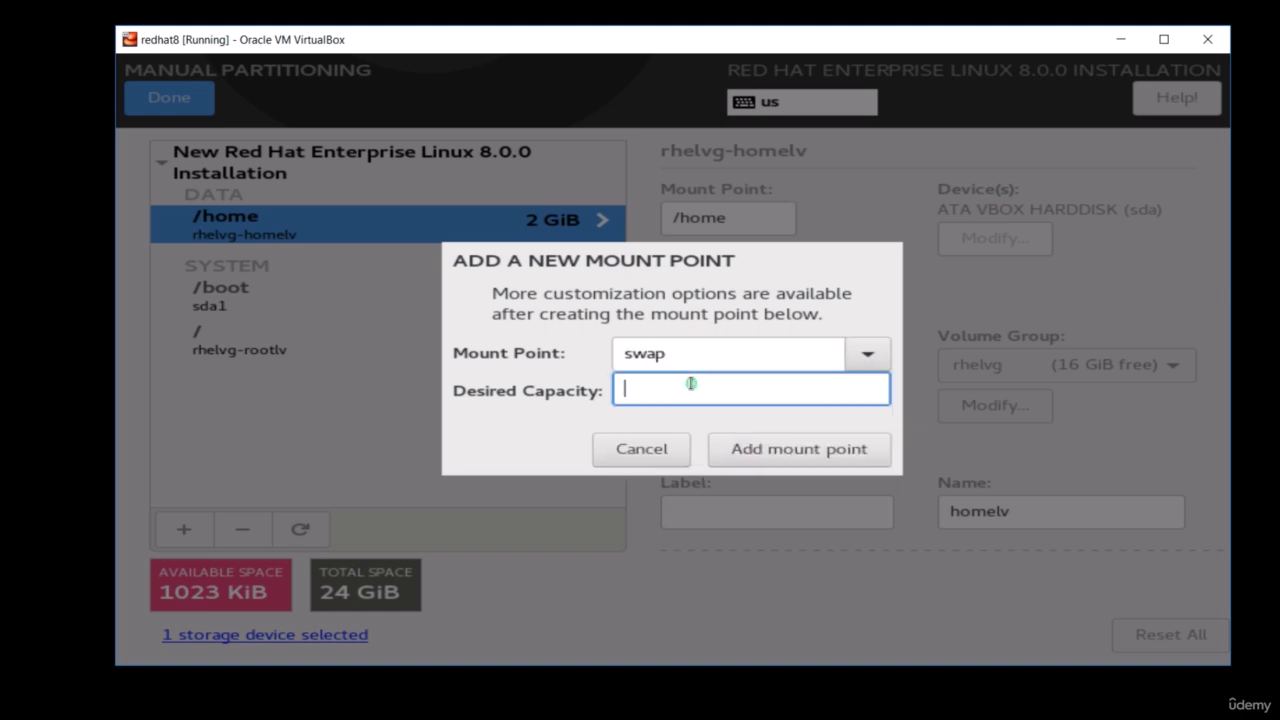
type("2G")
left_click(802, 450)
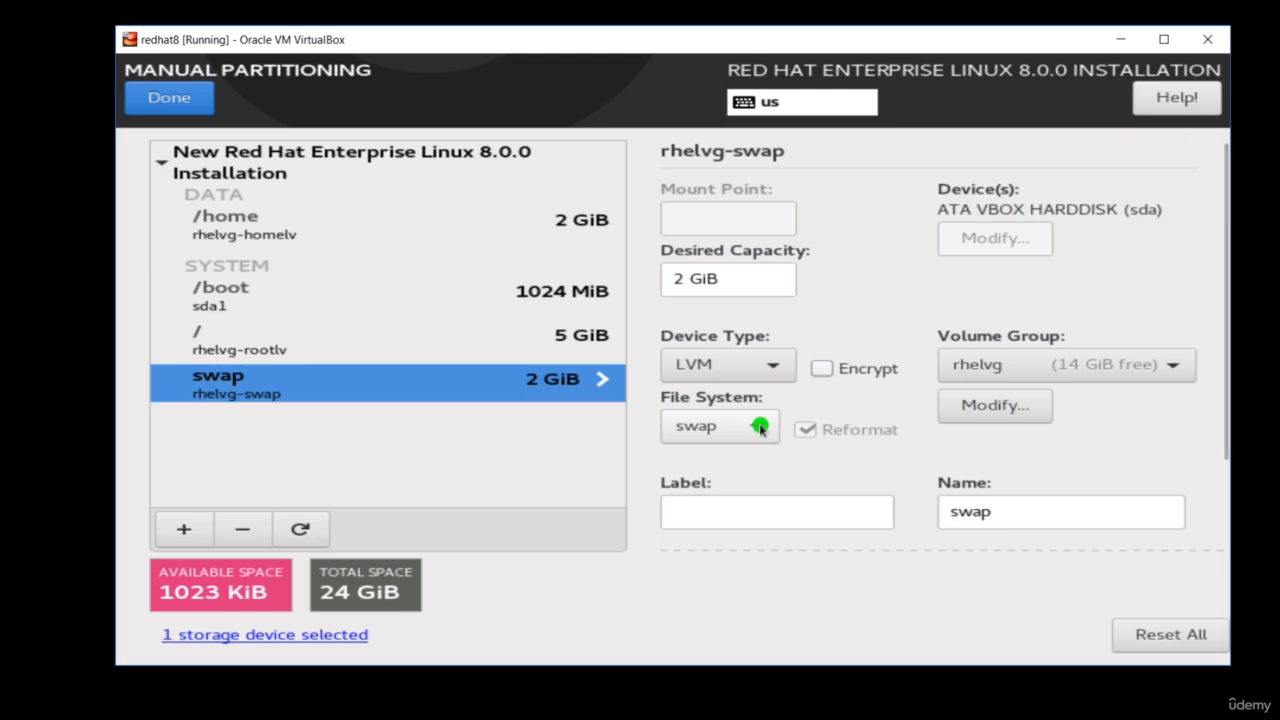
- Name the swap logical volume swaplv, keeping swap as its file system
left_click(759, 427)
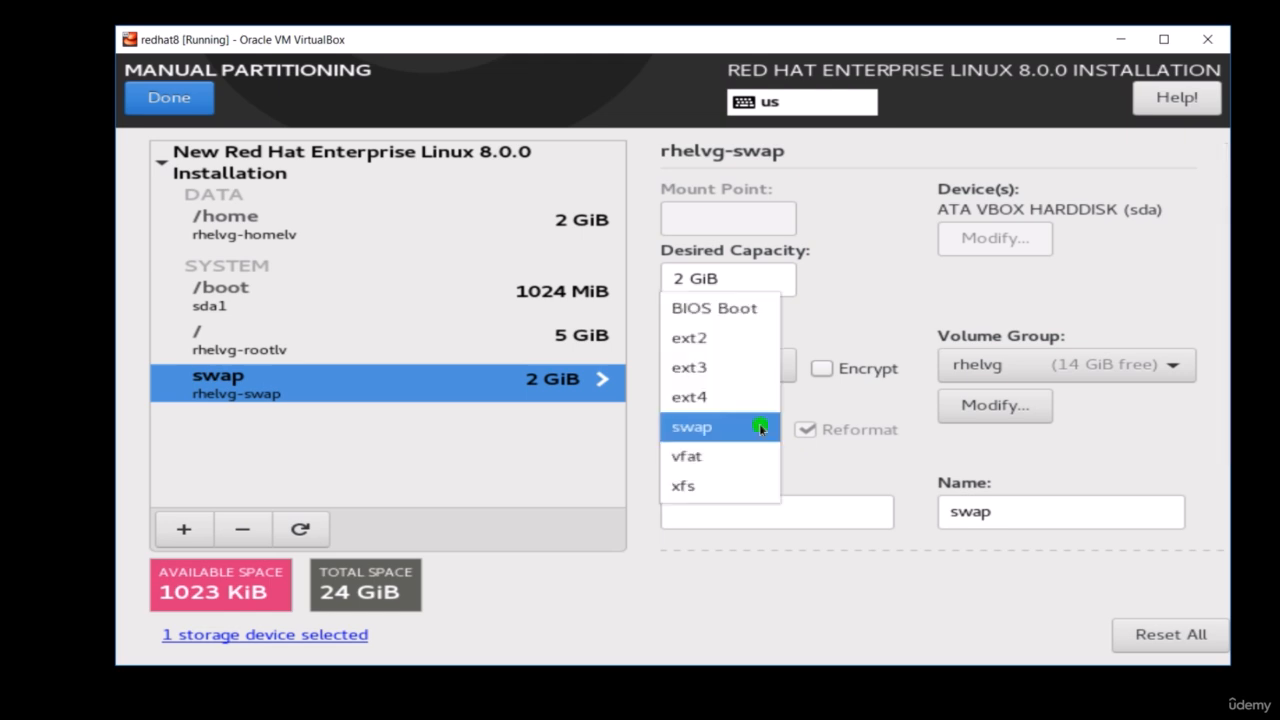
left_click(759, 427)
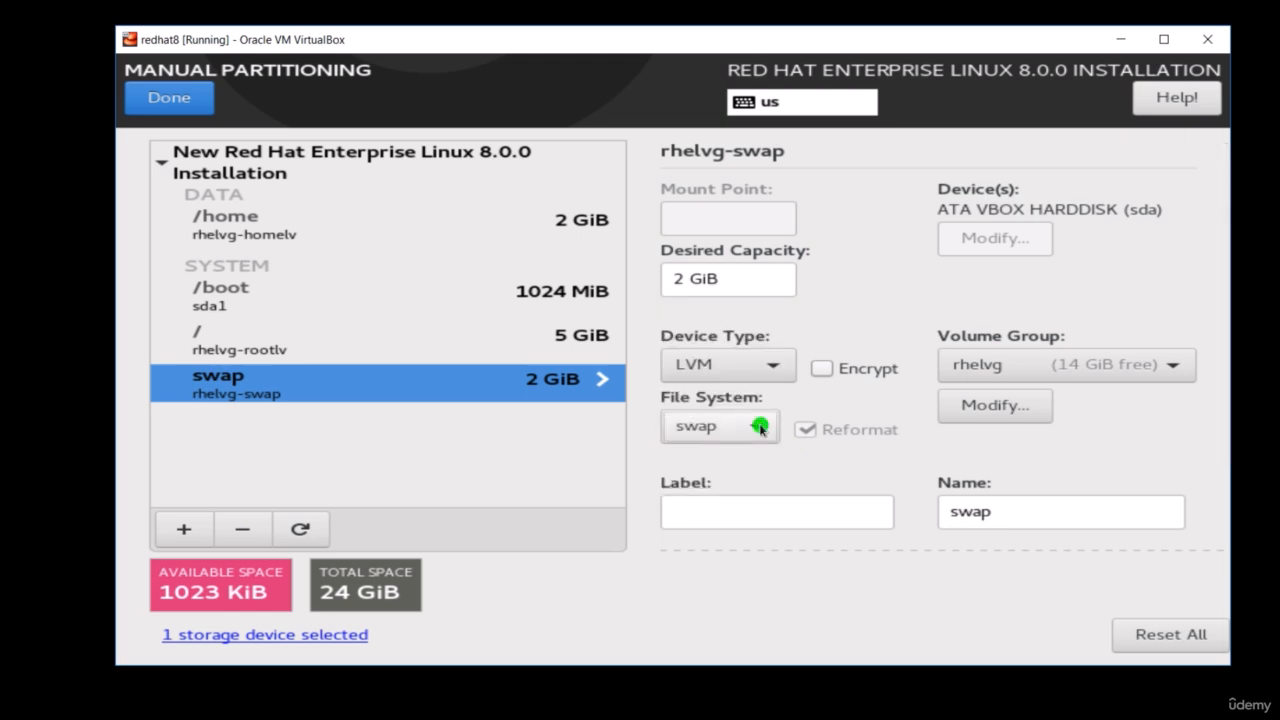
left_click(1008, 513)
type("l")
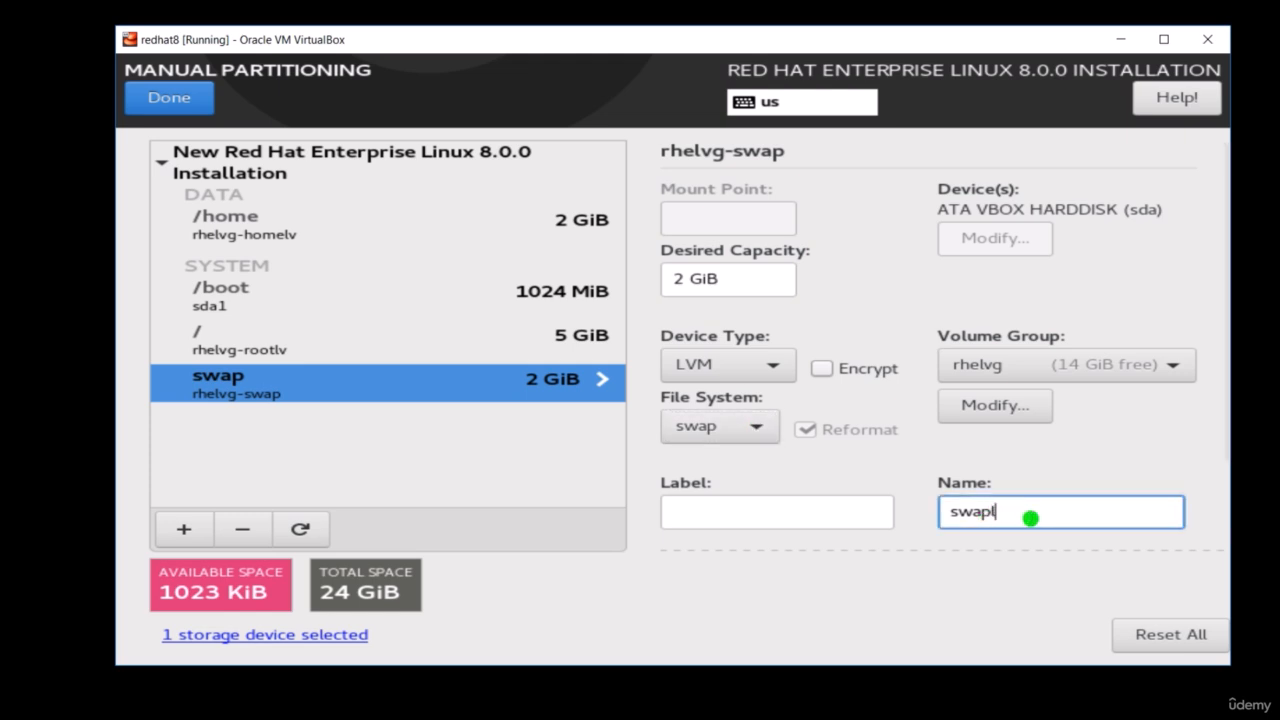
type("v")
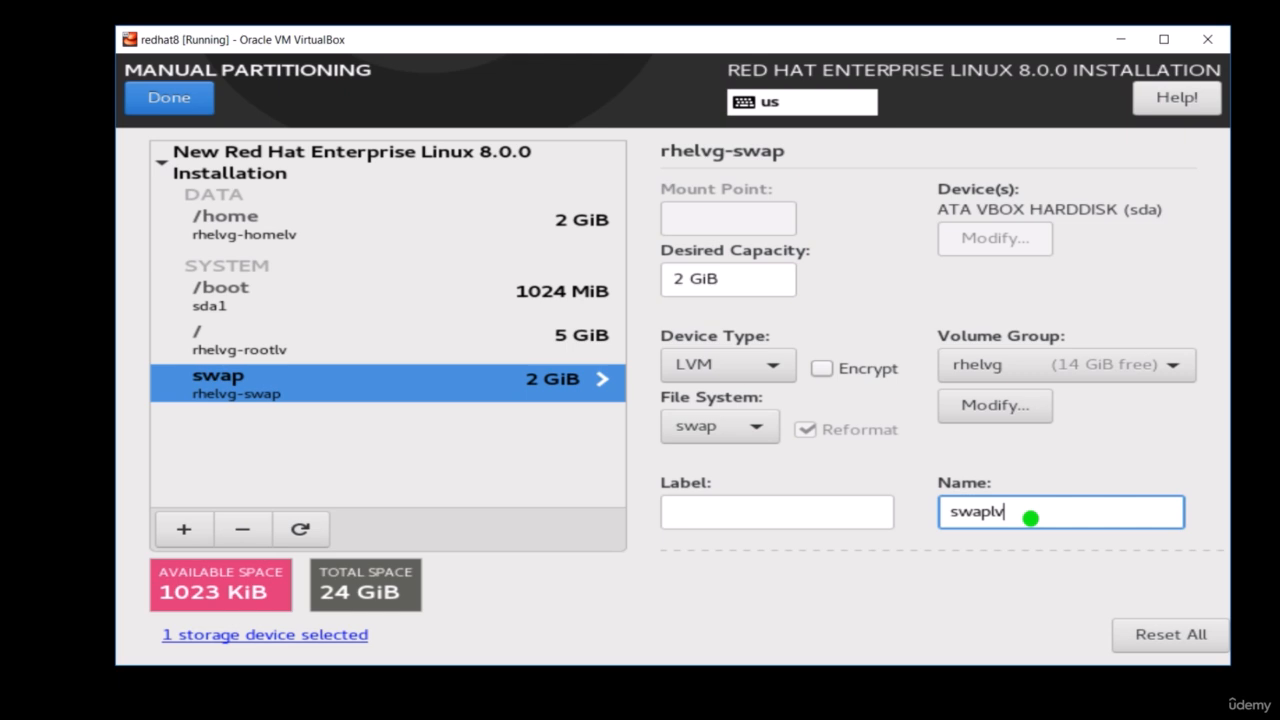
- Add a /var mount point with a desired capacity of 2G and name its logical volume varlv
left_click(187, 534)
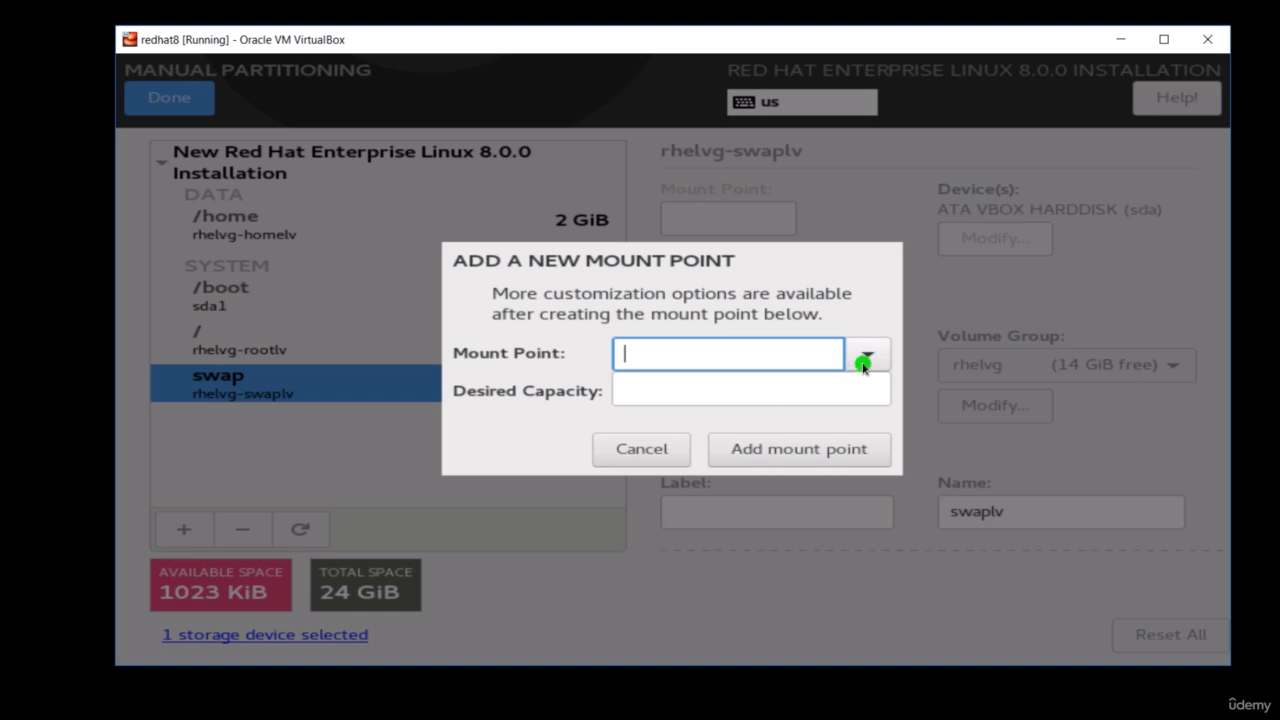
left_click(863, 358)
left_click(837, 376)
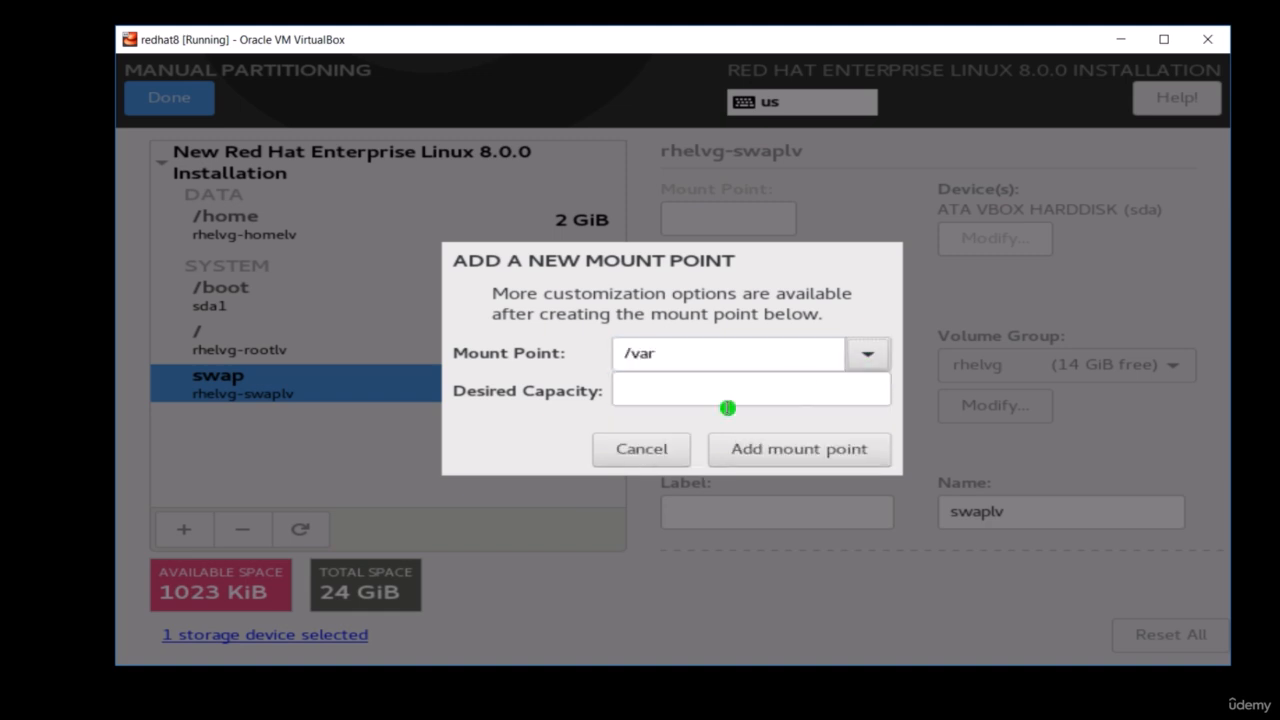
left_click(661, 389)
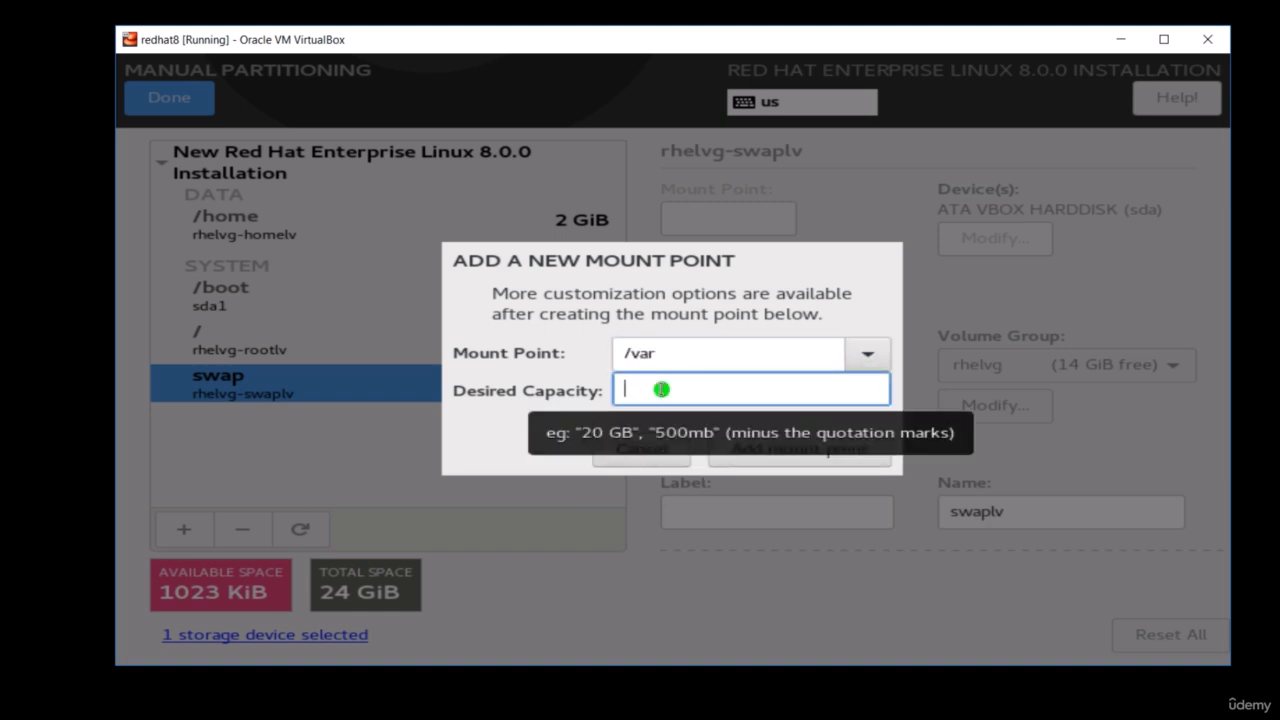
type("2")
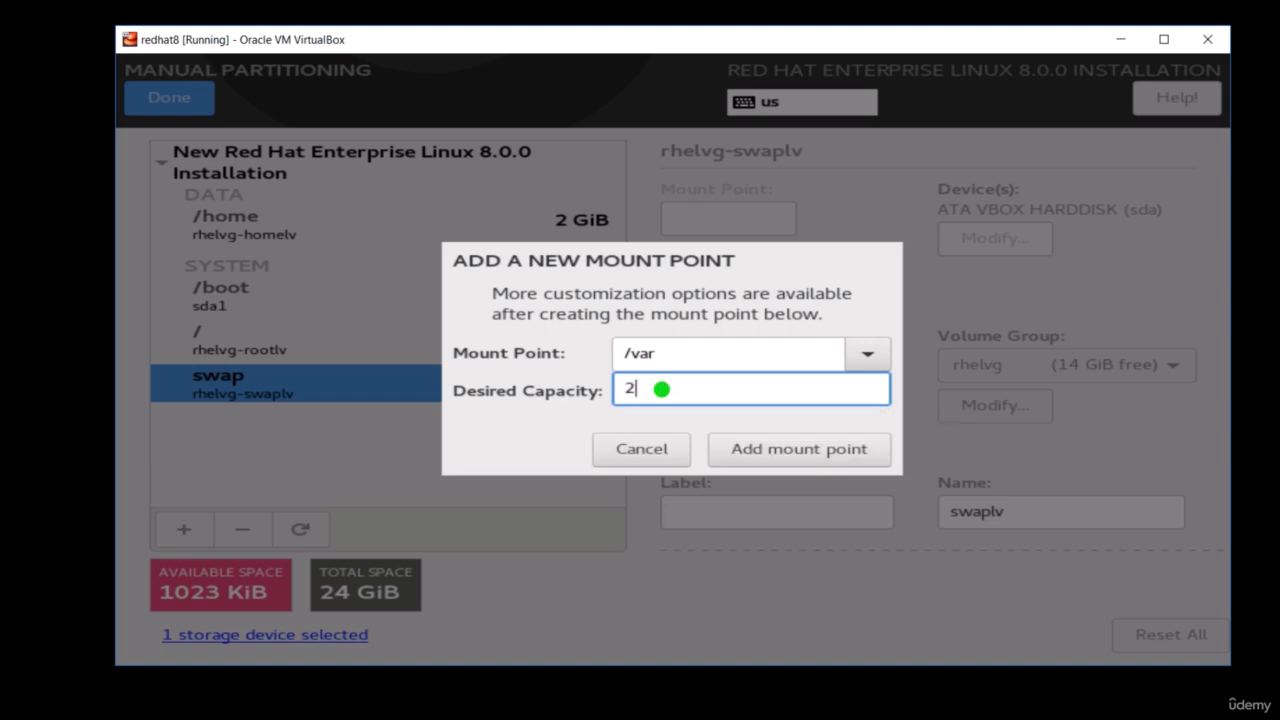
type("G")
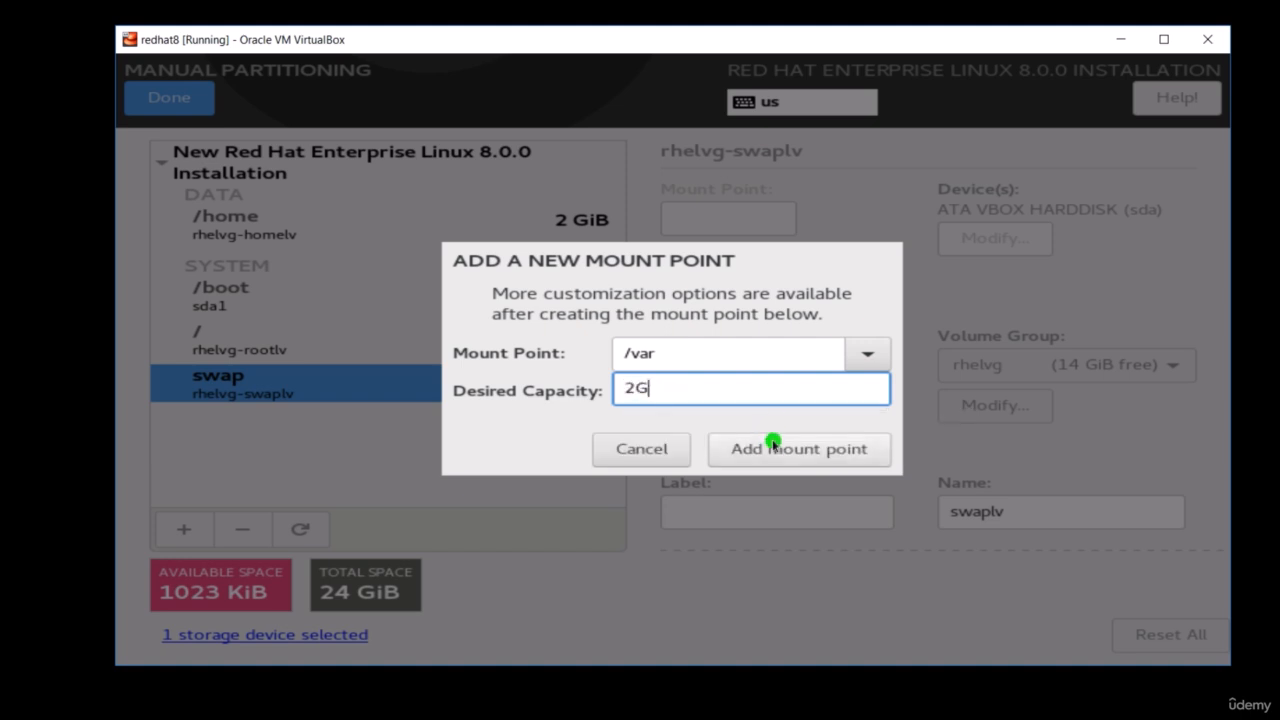
left_click(772, 449)
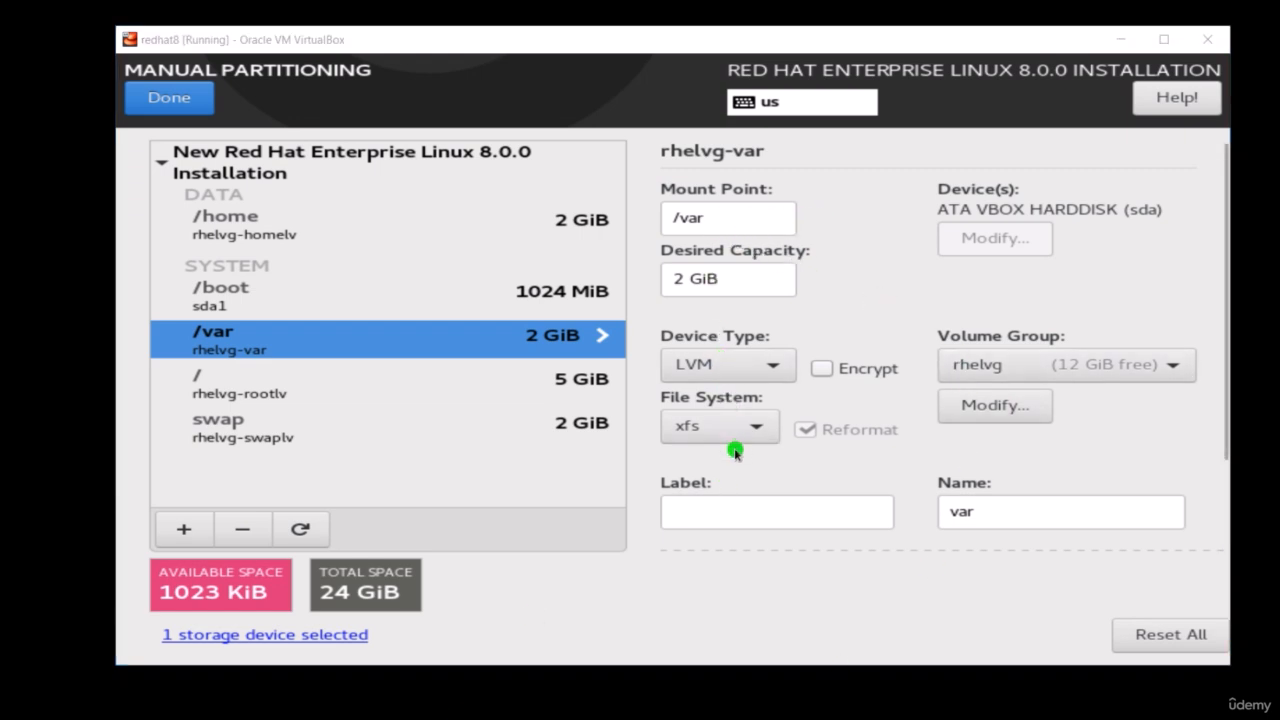
left_click(1115, 517)
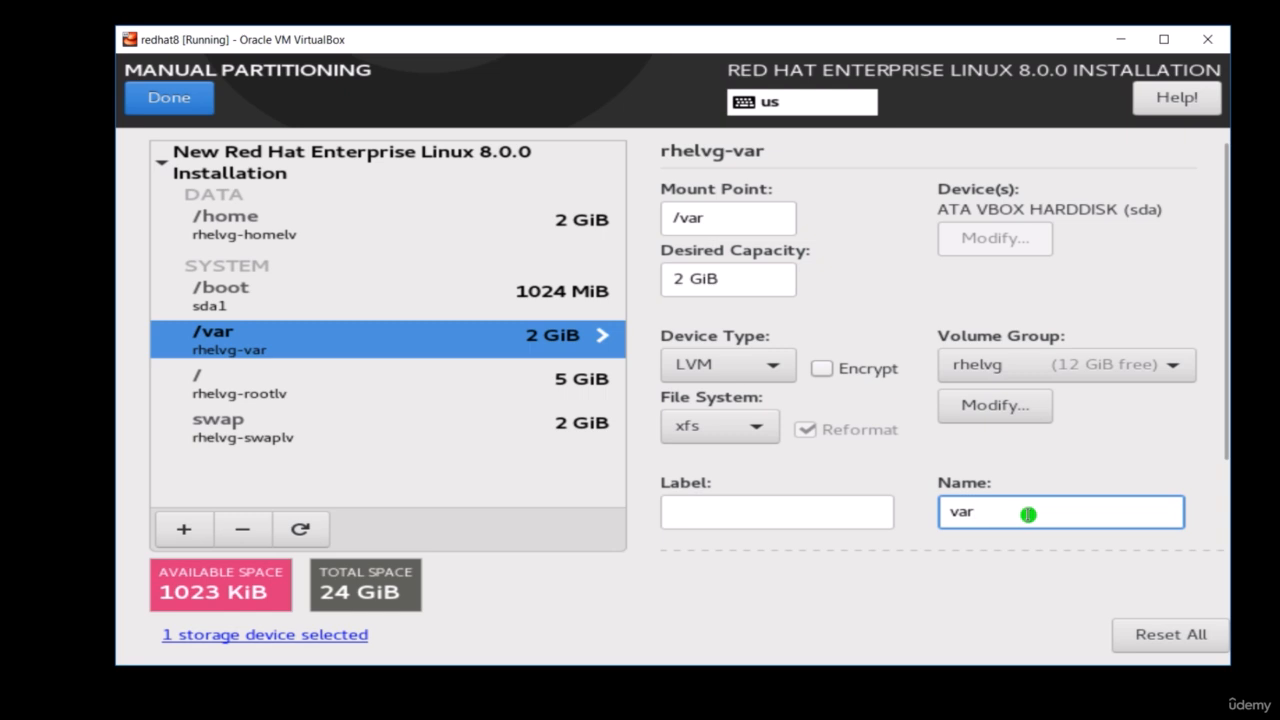
type("v")
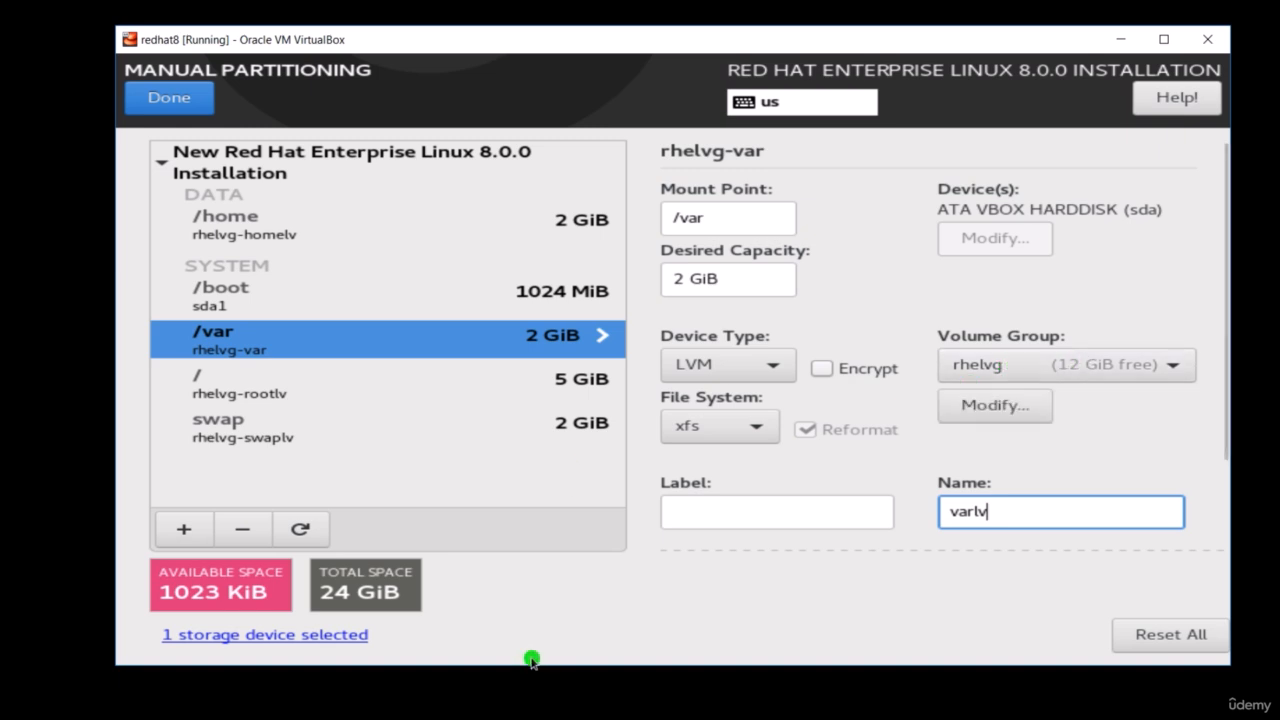
- Add a /var/log mount point with a desired capacity of 2G
left_click(189, 533)
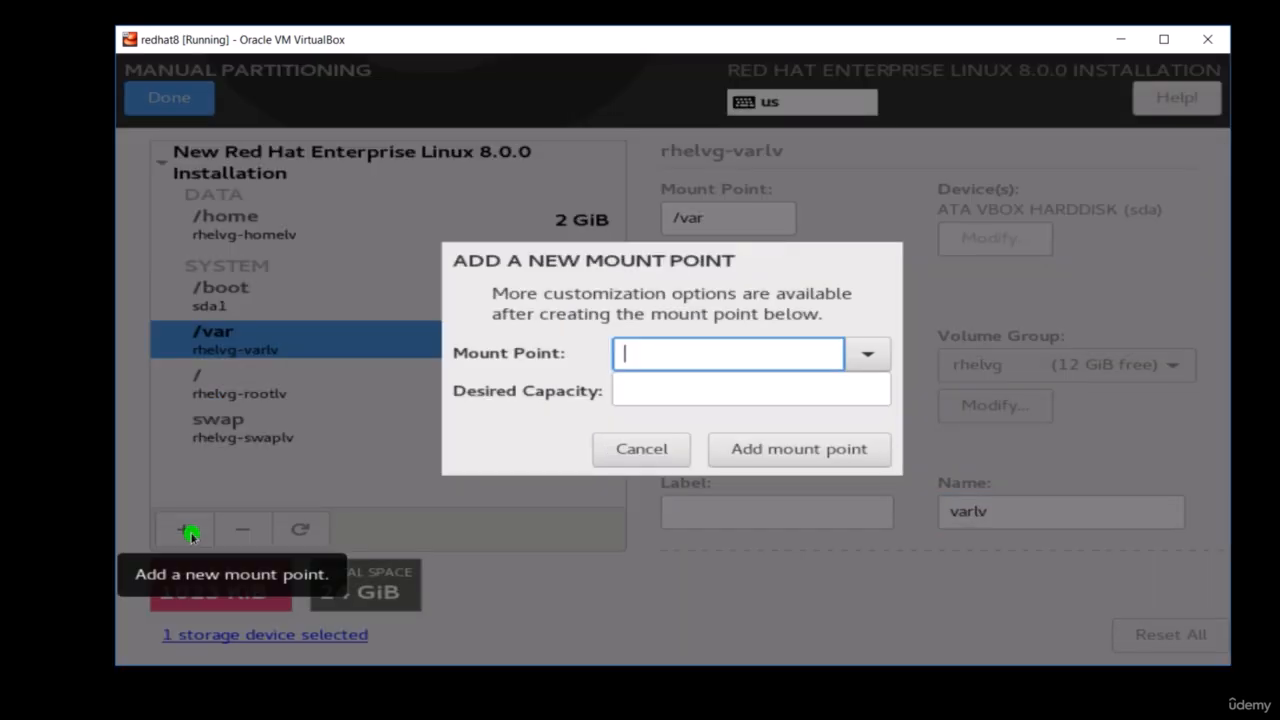
left_click(809, 357)
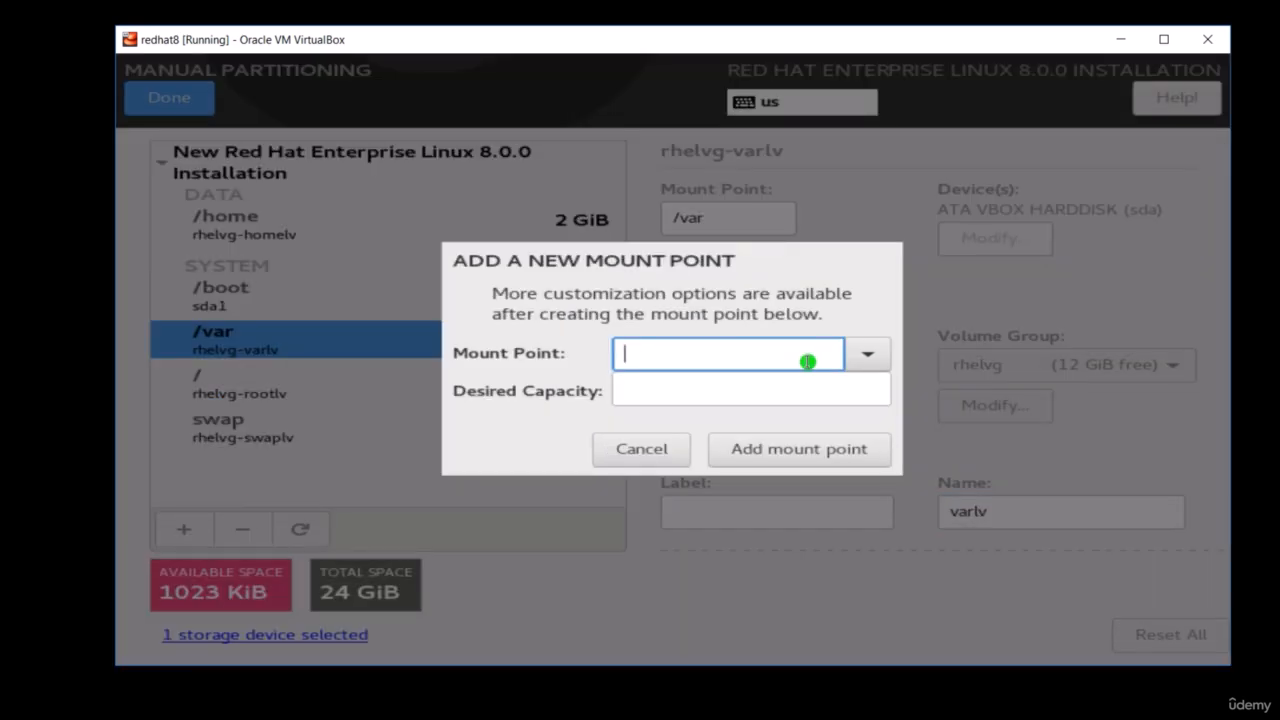
type("/var/log")
left_click(779, 389)
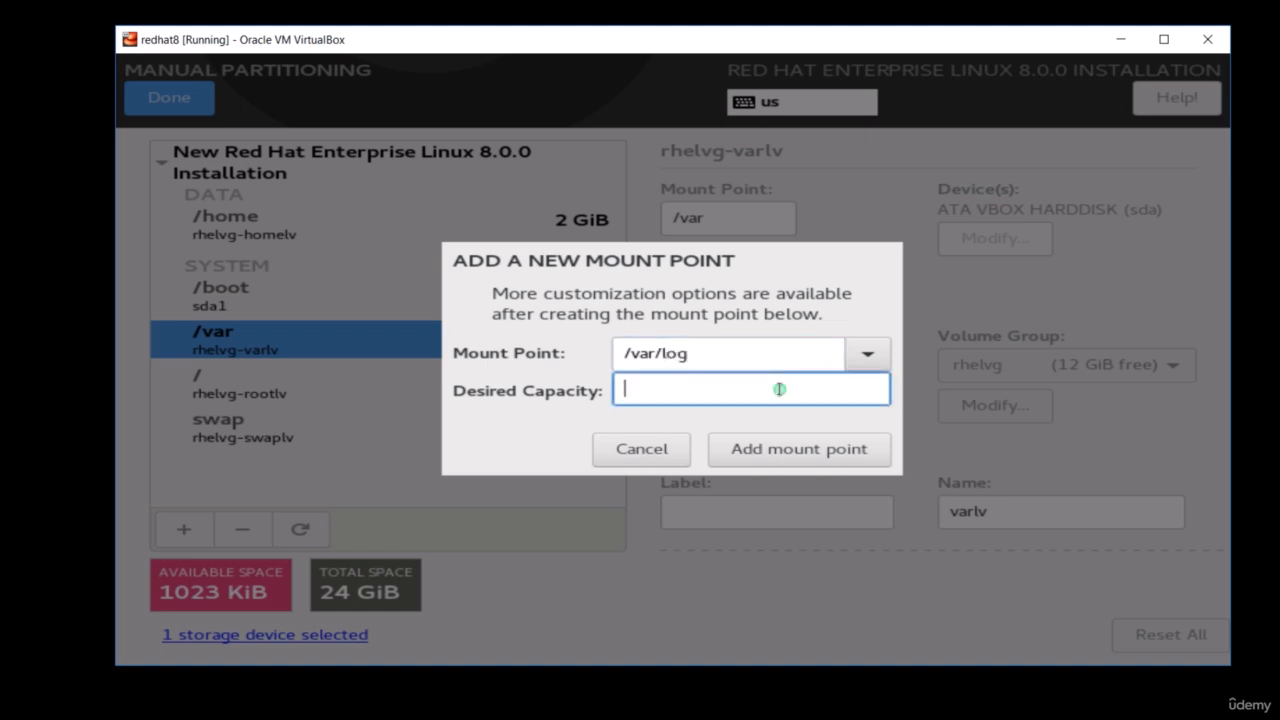
type("2G")
left_click(777, 449)
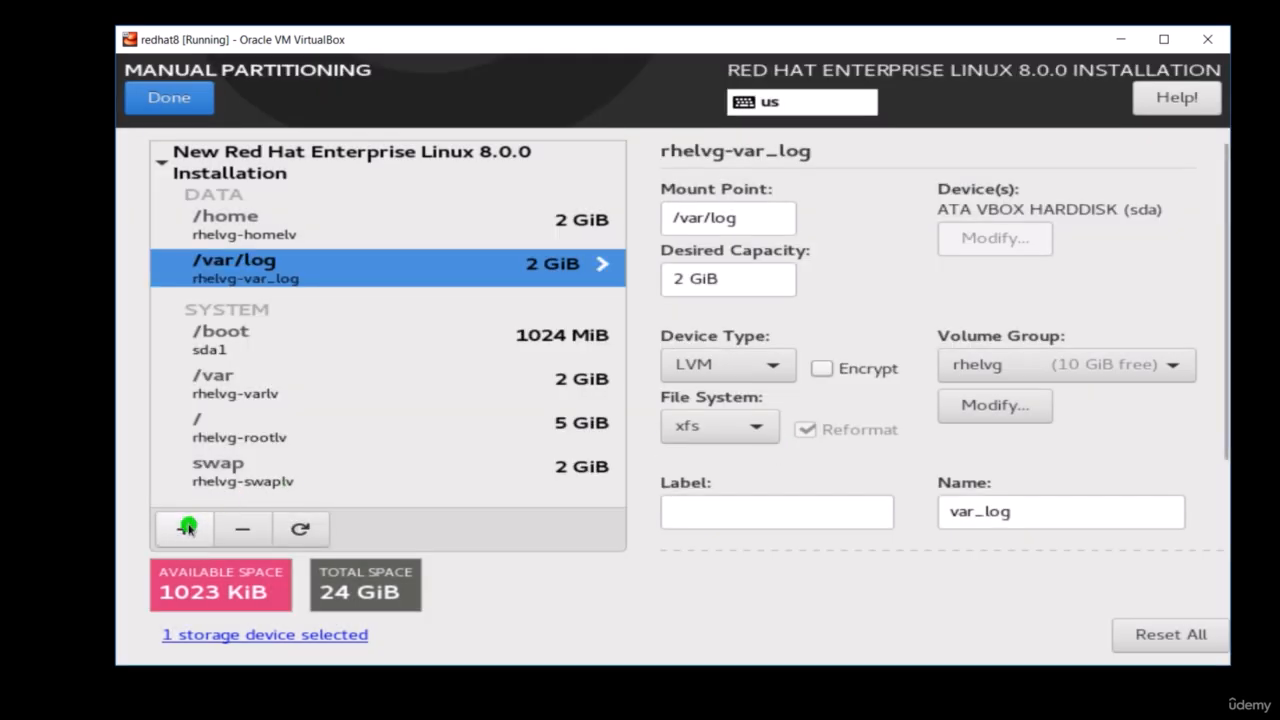
- Name the /var/log logical volume var_loglv
left_click(187, 527)
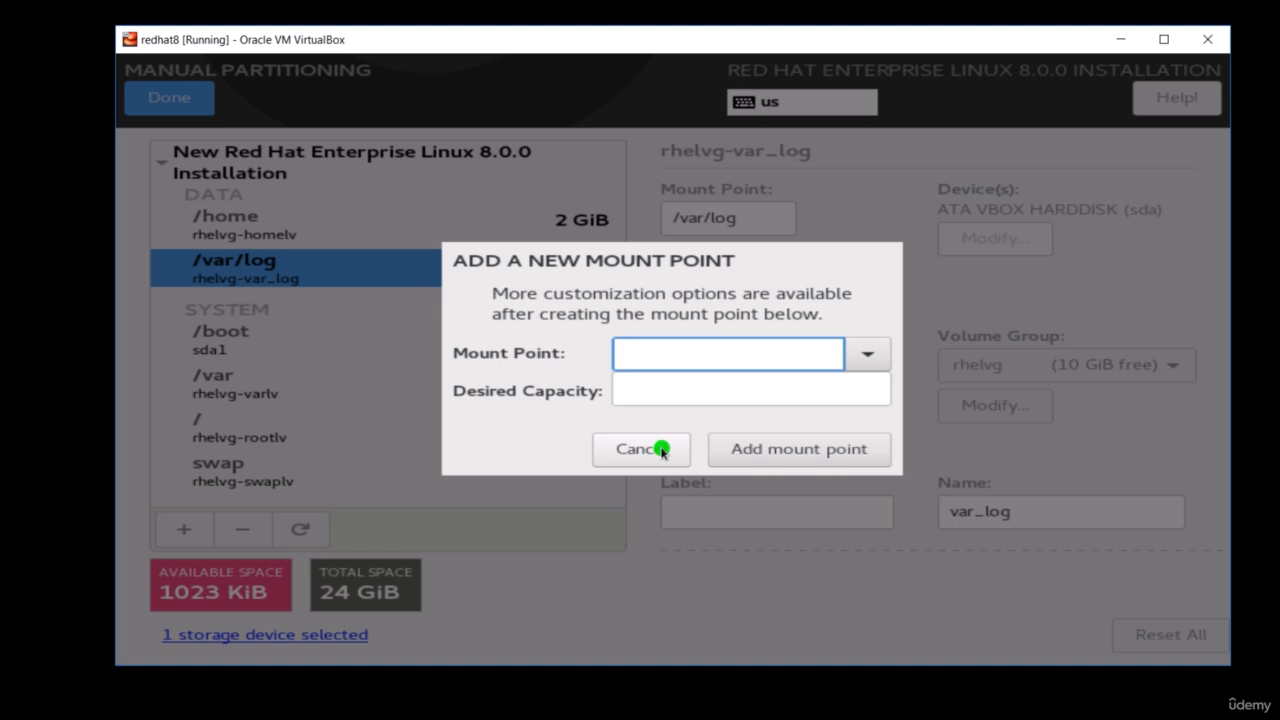
left_click(661, 450)
left_click(1045, 511)
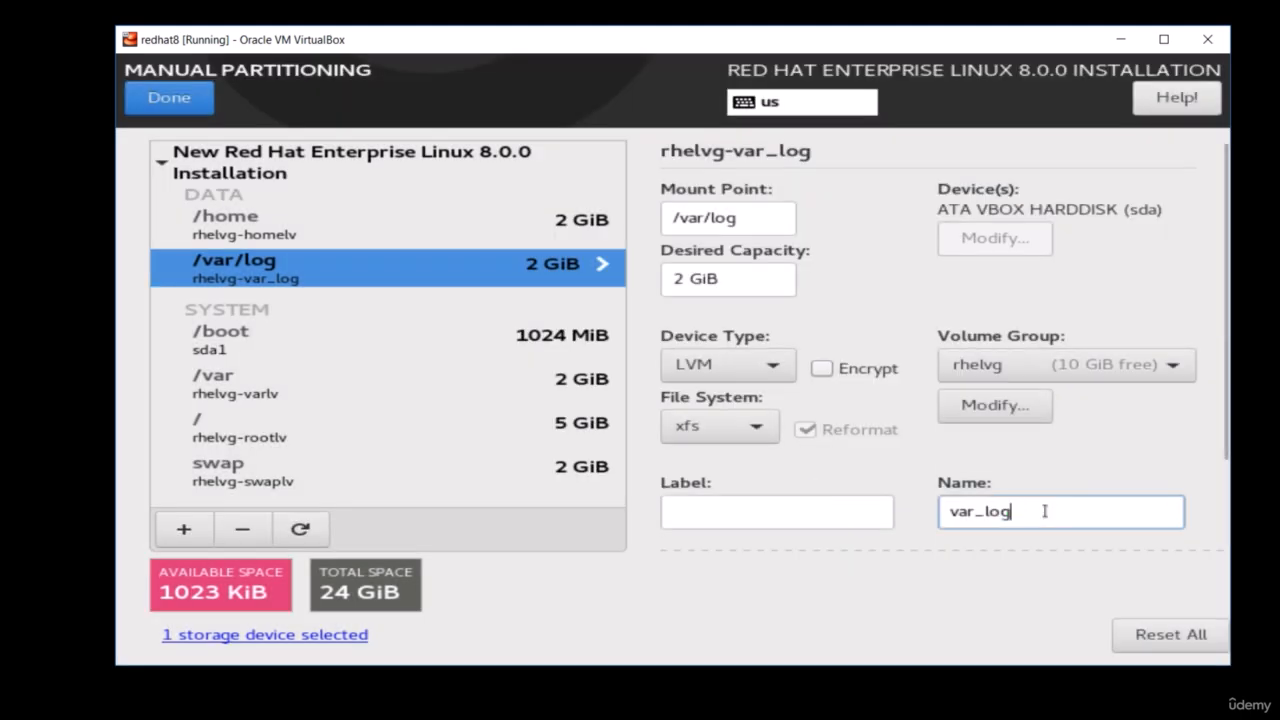
type("lv")
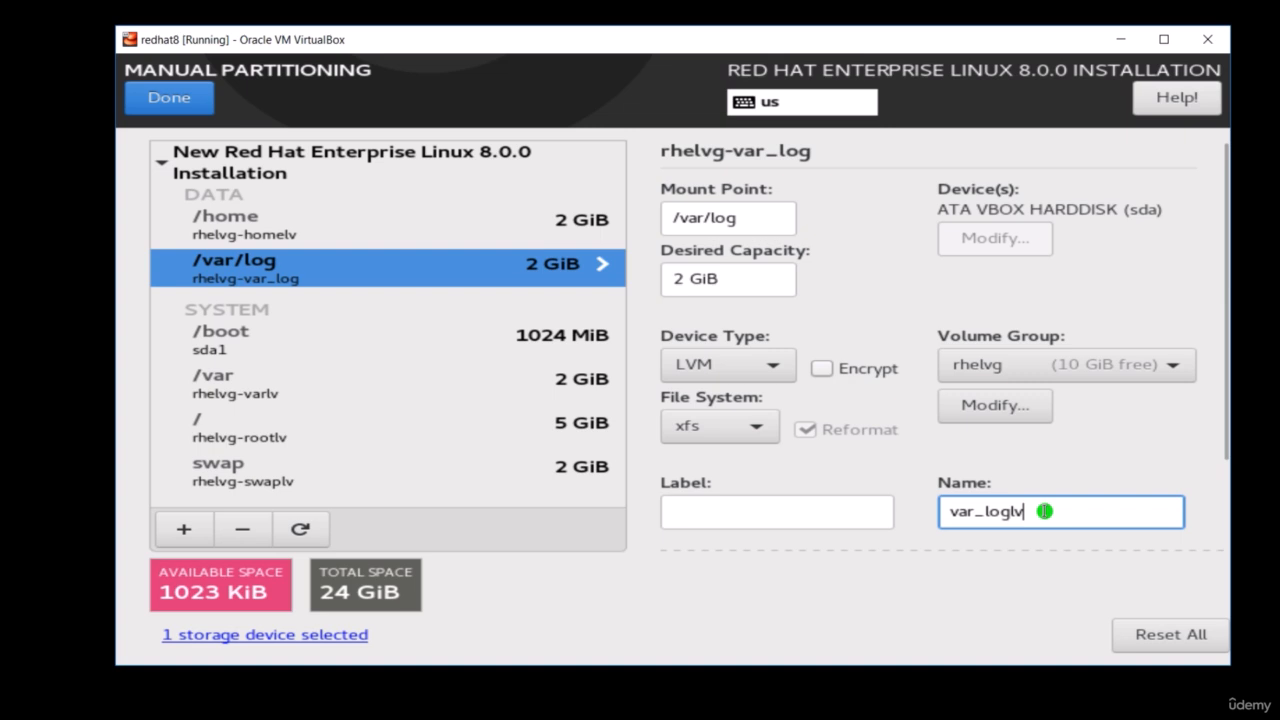
- Add a /tmp mount point with a desired capacity of 2G and name its logical volume tmplv
left_click(184, 529)
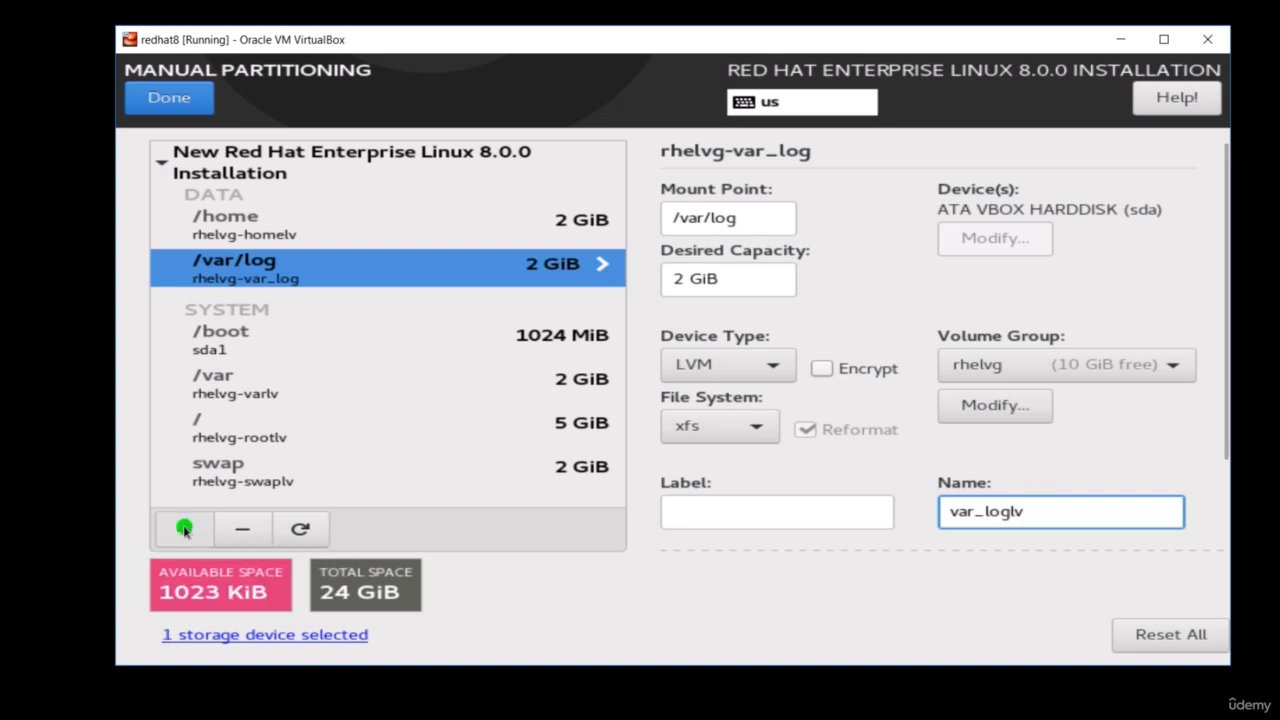
left_click(184, 529)
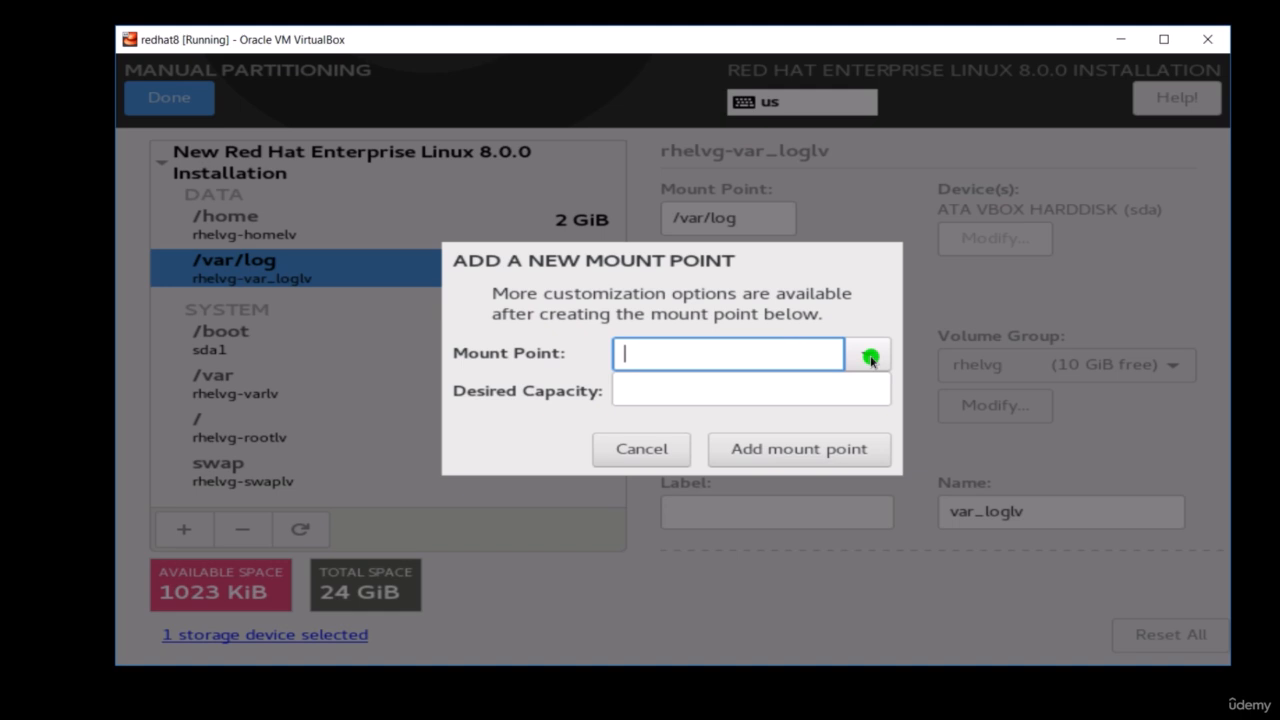
type("/tmp")
left_click(699, 392)
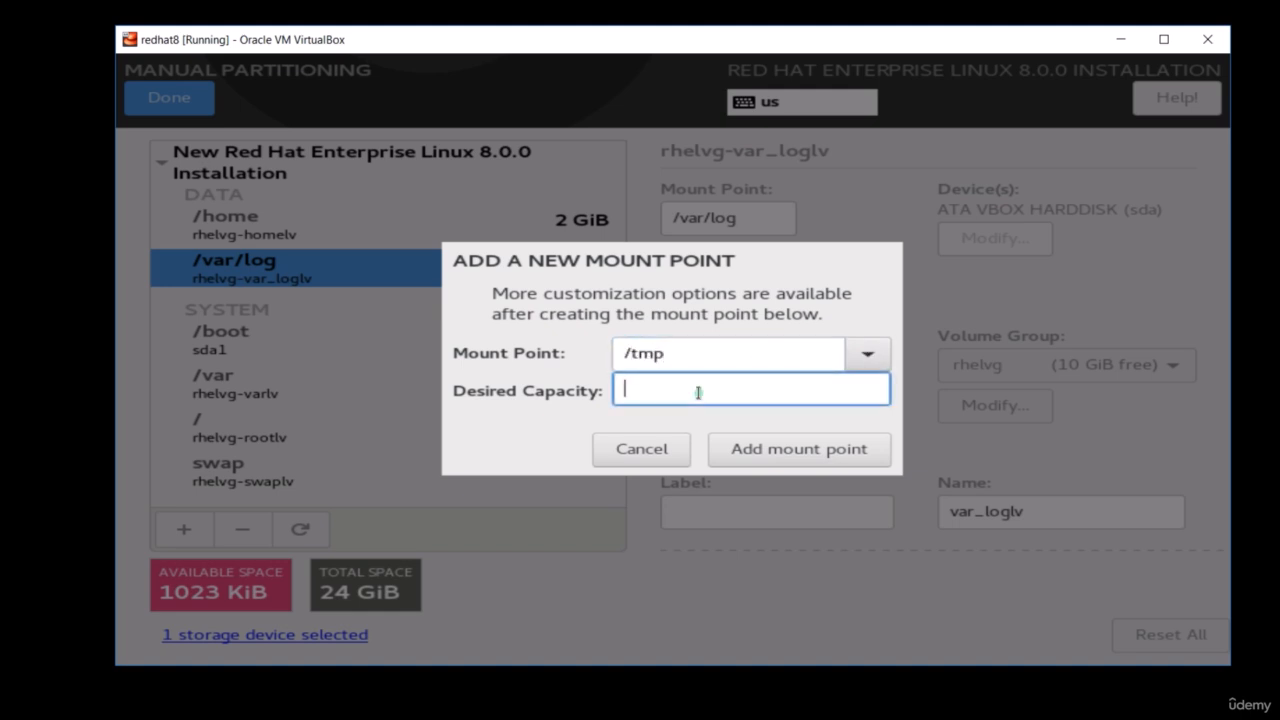
type("2G")
left_click(765, 456)
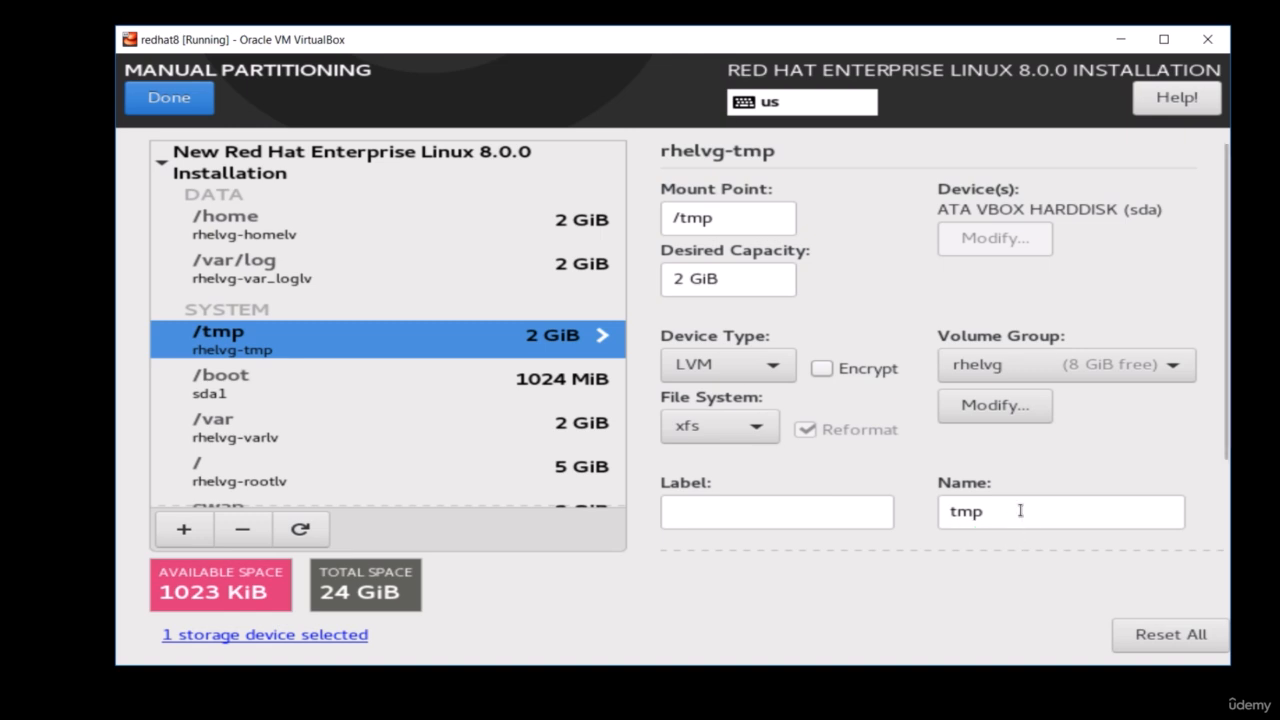
left_click(1020, 511)
type("lv")
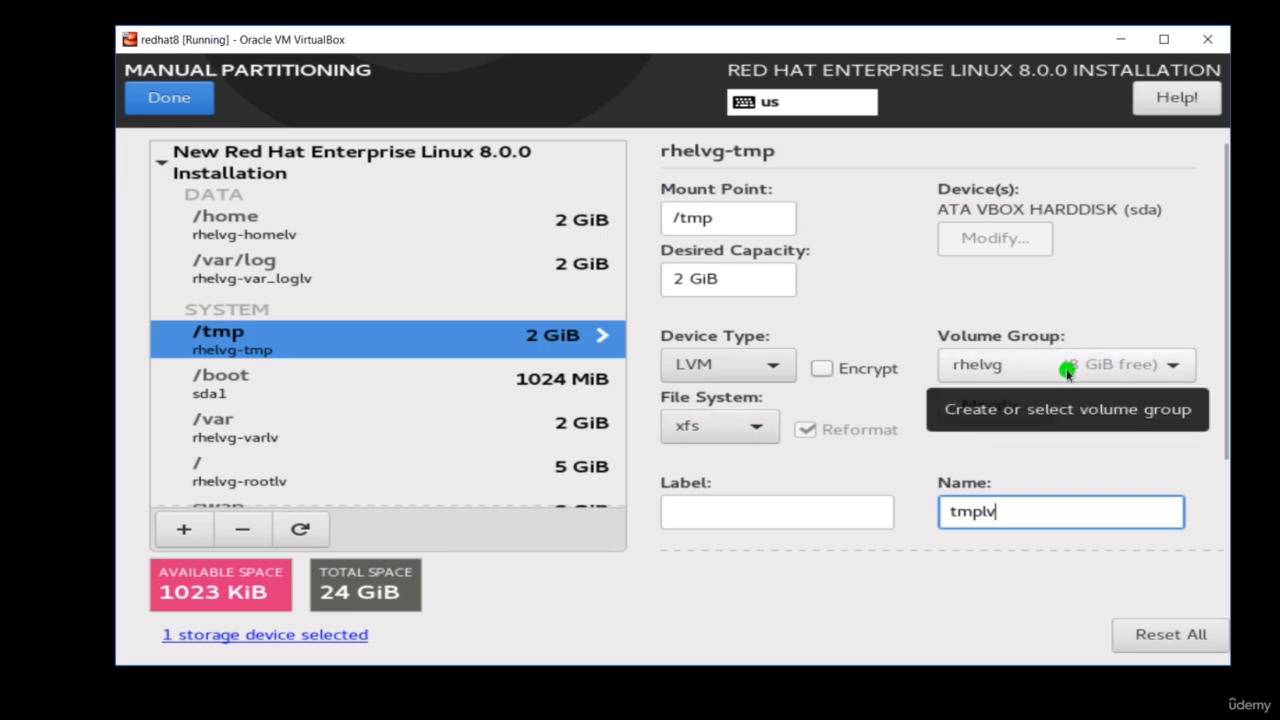
- Add a /srv mount point with a desired capacity of 2G and name its logical volume srvlv
left_click(193, 535)
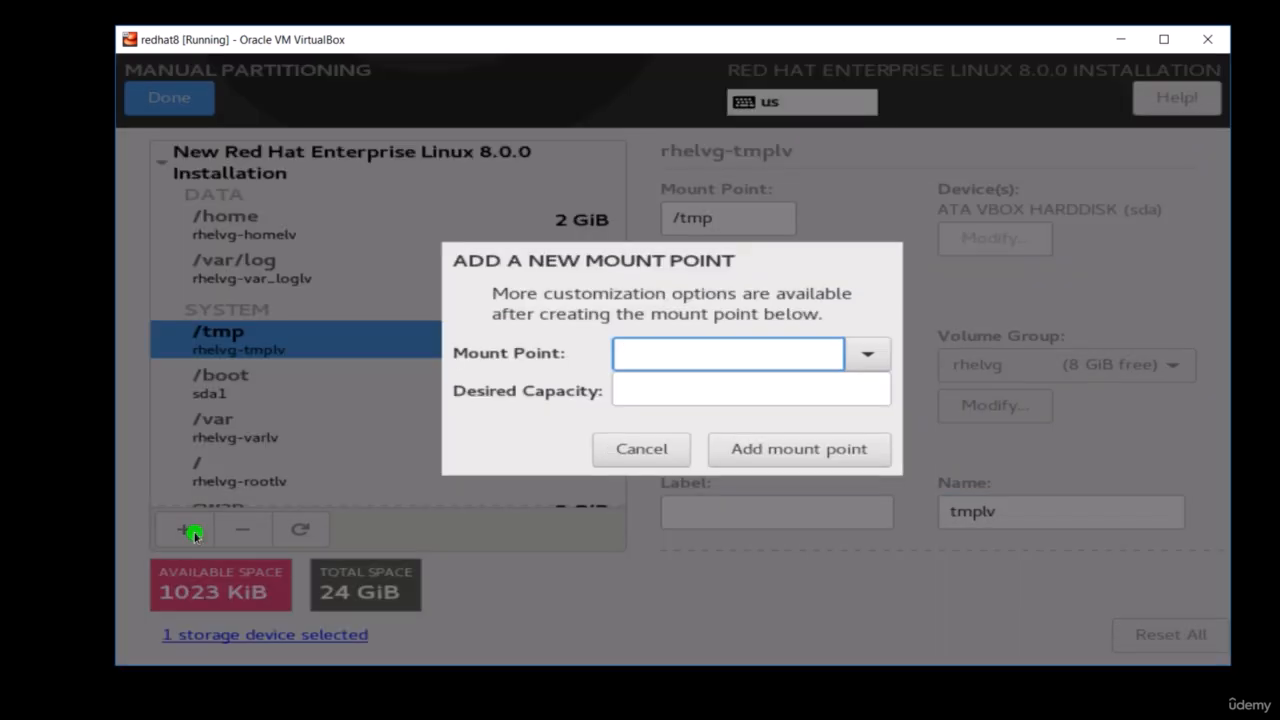
type("/srv")
left_click(687, 394)
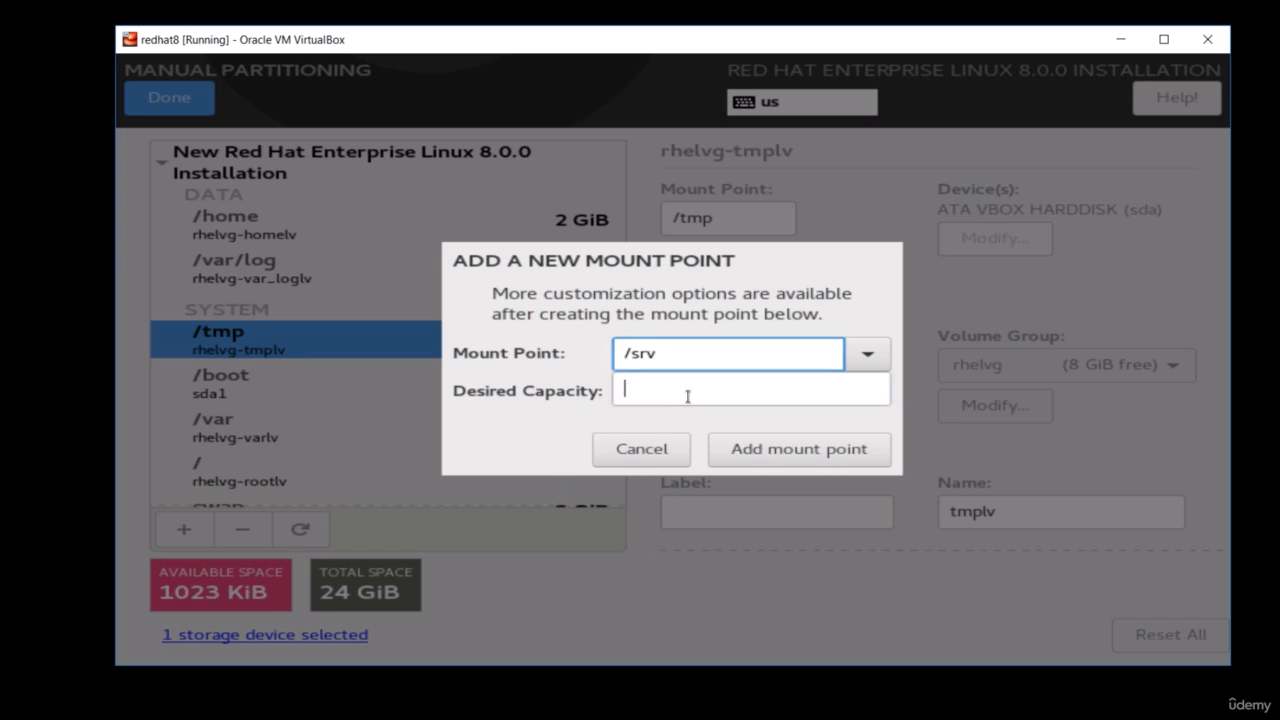
type("2G")
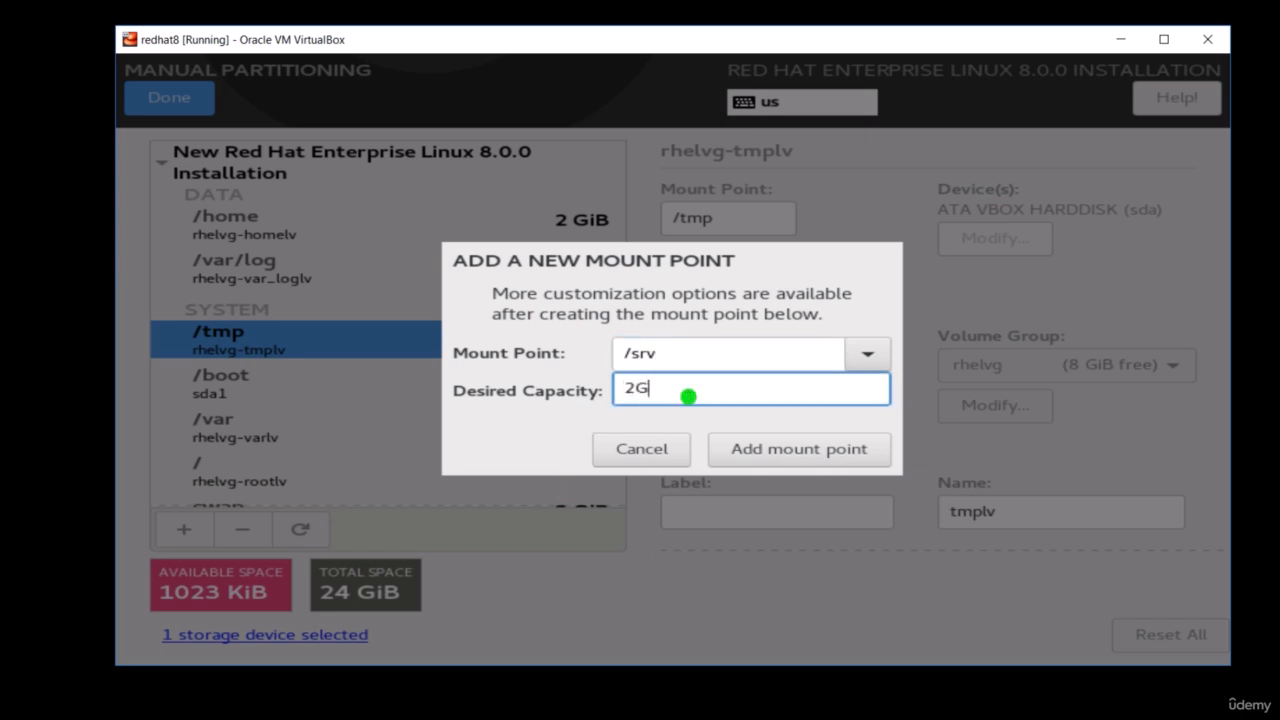
left_click(777, 450)
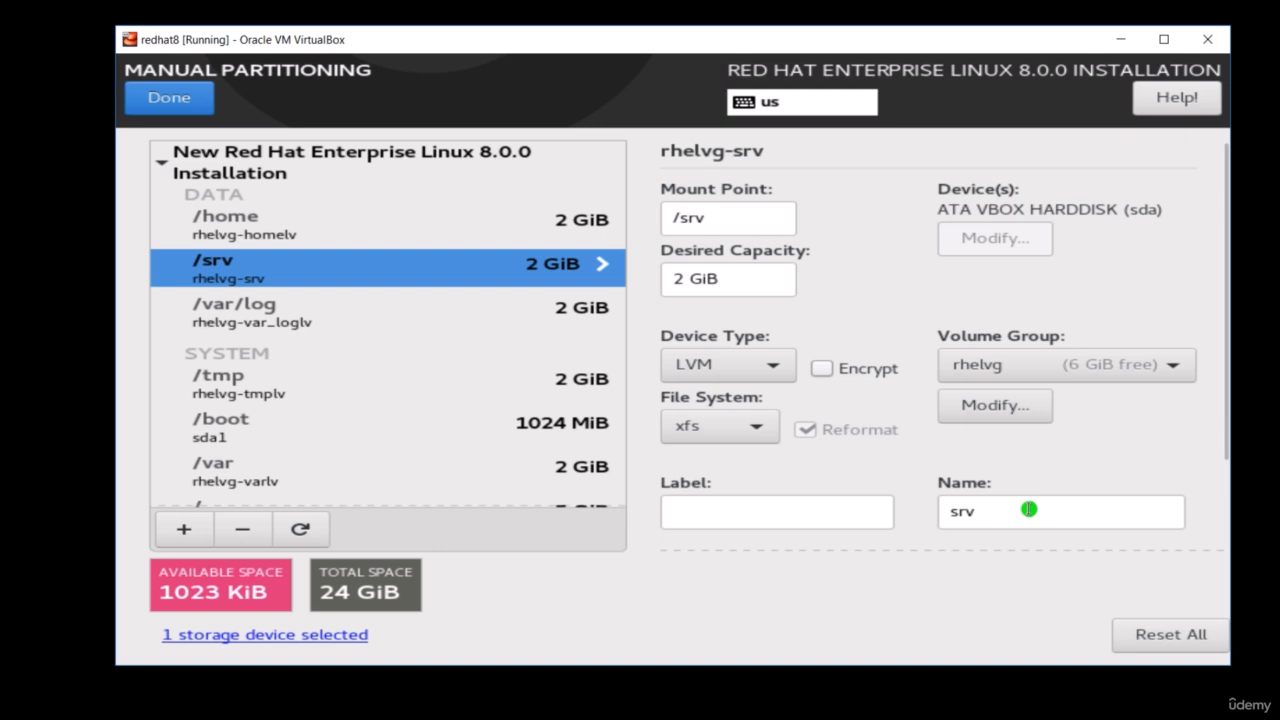
left_click(1028, 510)
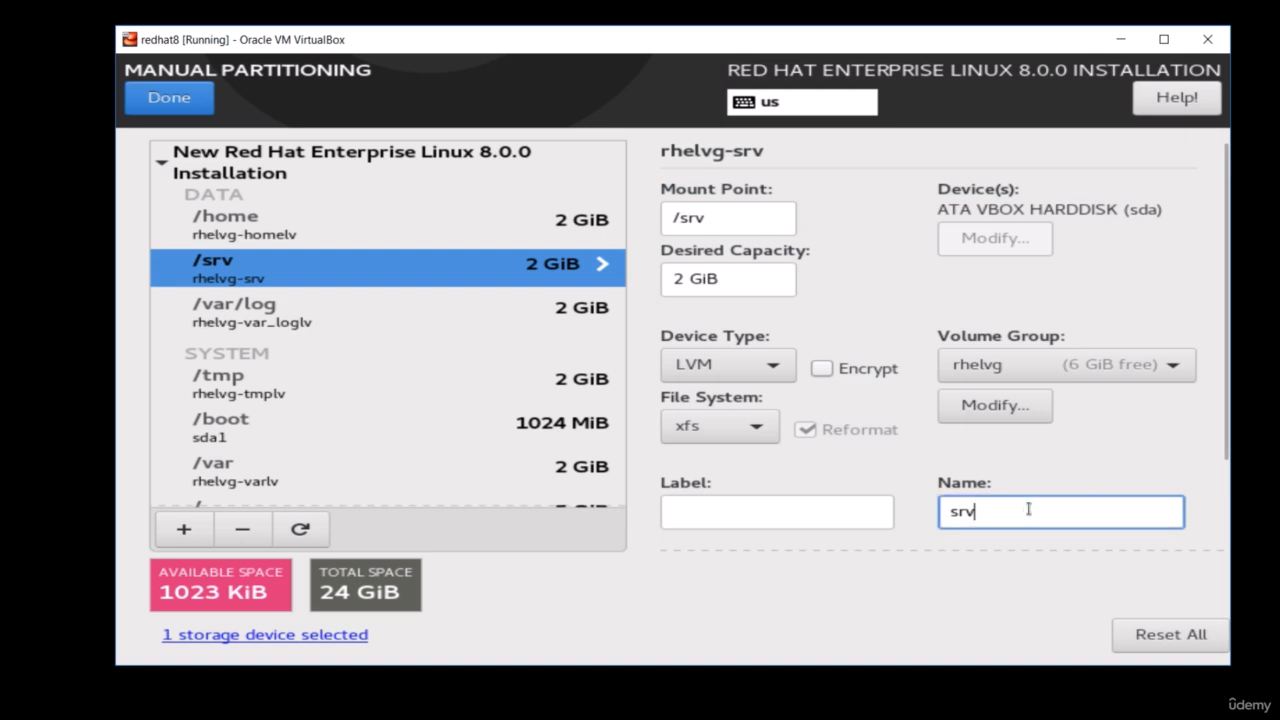
type("lv")
- Finish the manual partitioning, review the summary of changes and accept them
left_click(189, 113)
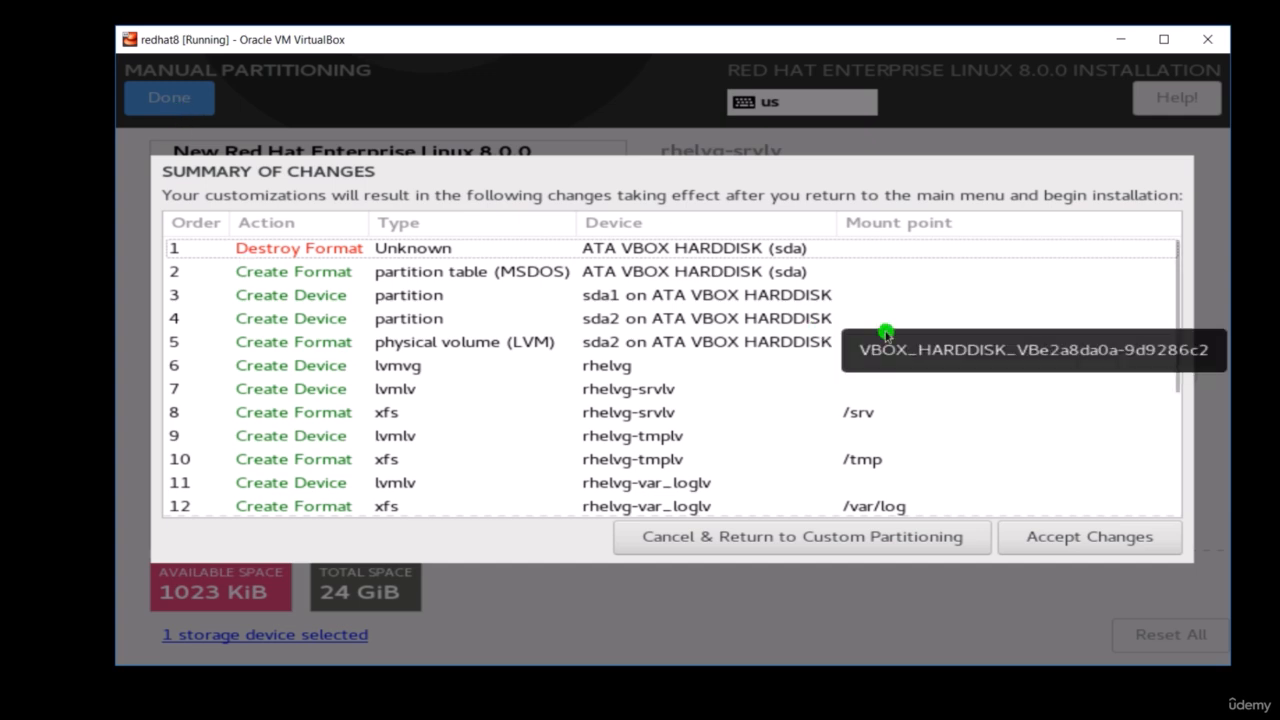
left_click(1172, 289)
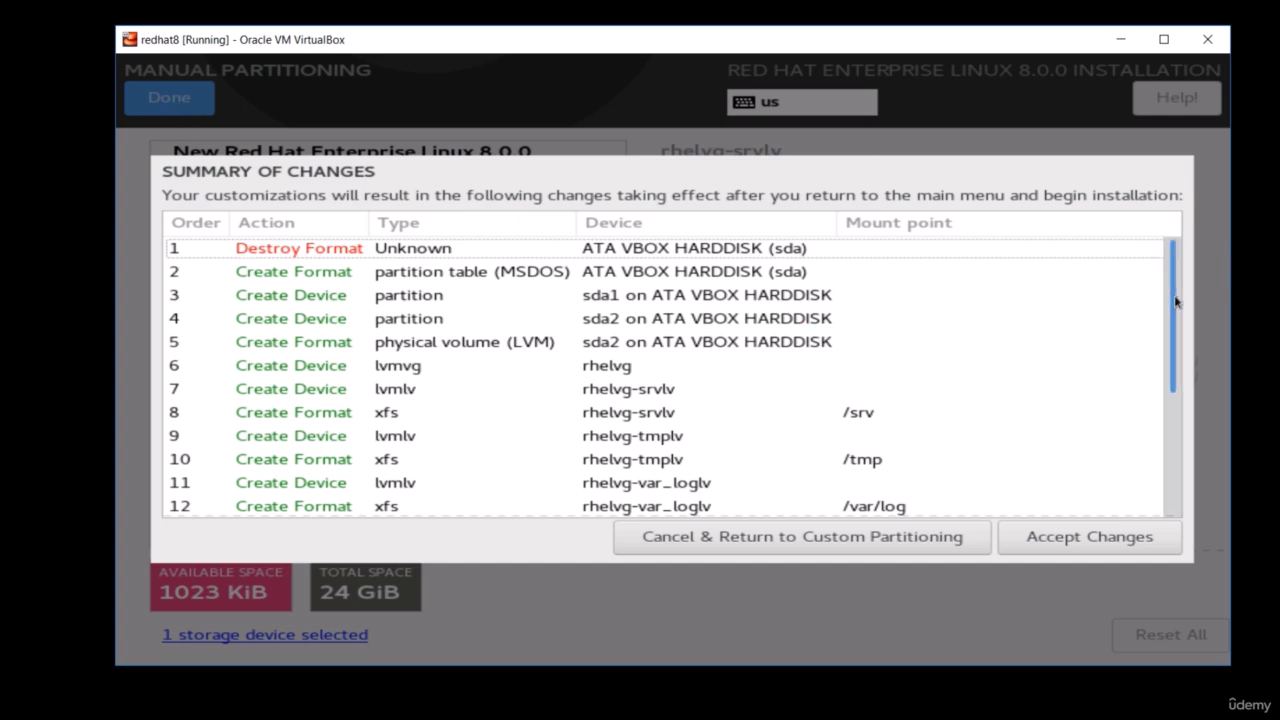
left_click_drag(1176, 302, 1174, 486)
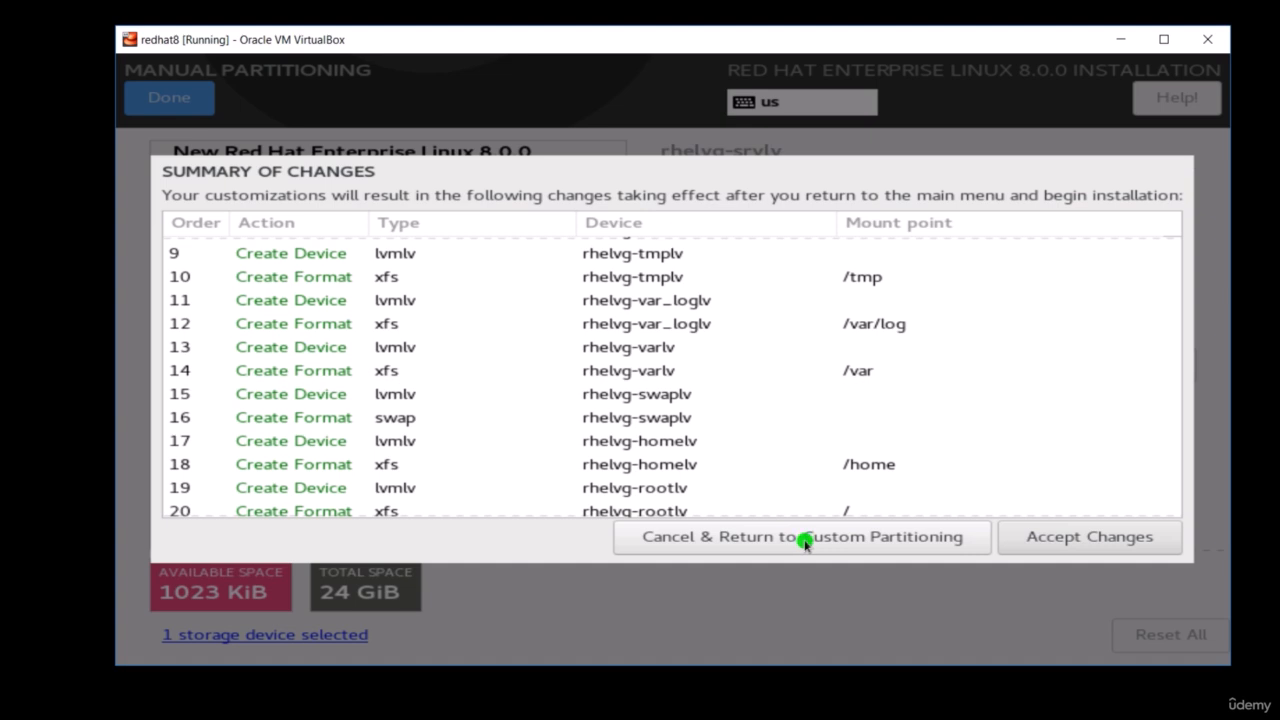
left_click(1107, 538)
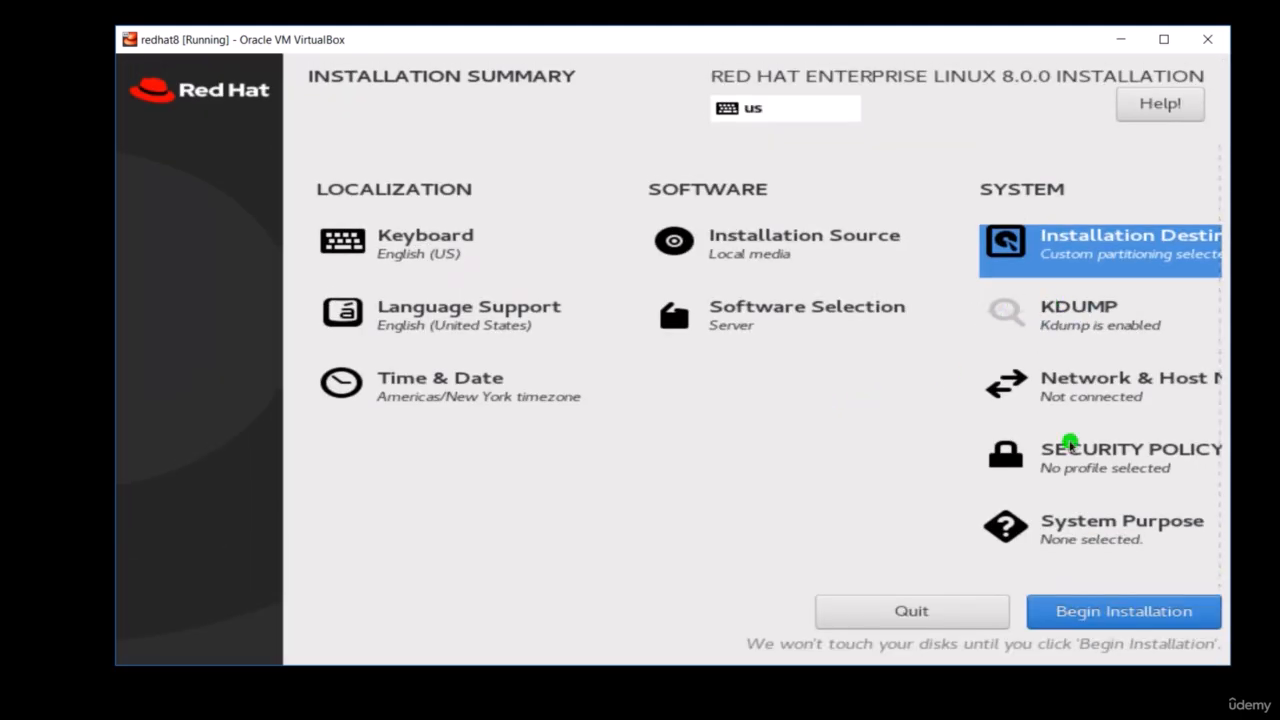
- Set the host name to redhat8 in the network and host name settings and apply it
left_click(1080, 396)
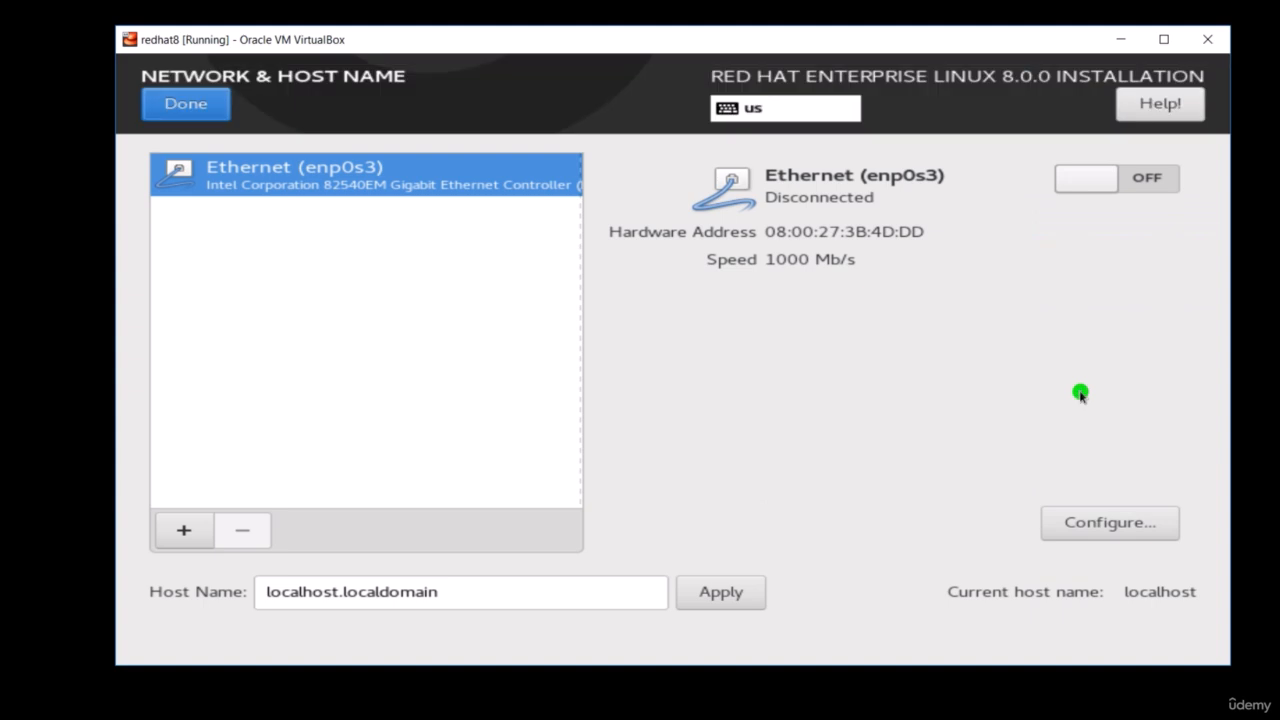
left_click(514, 594)
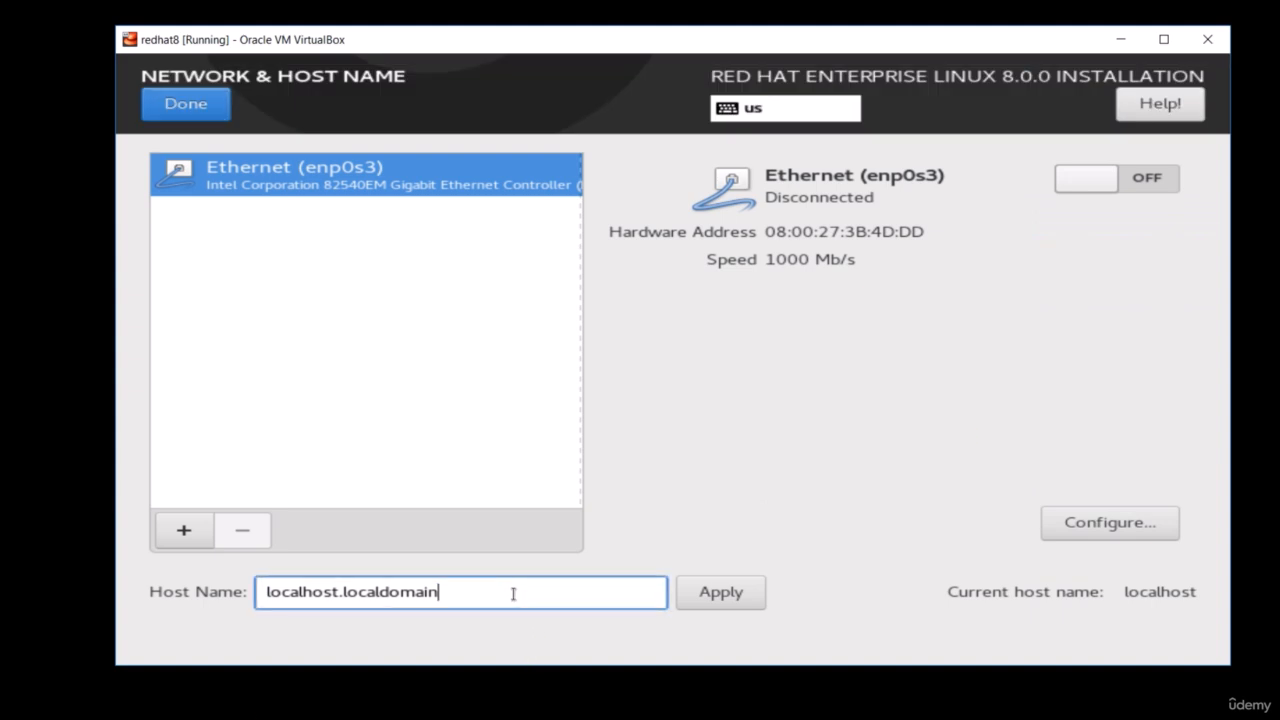
left_click_drag(514, 594, 95, 613)
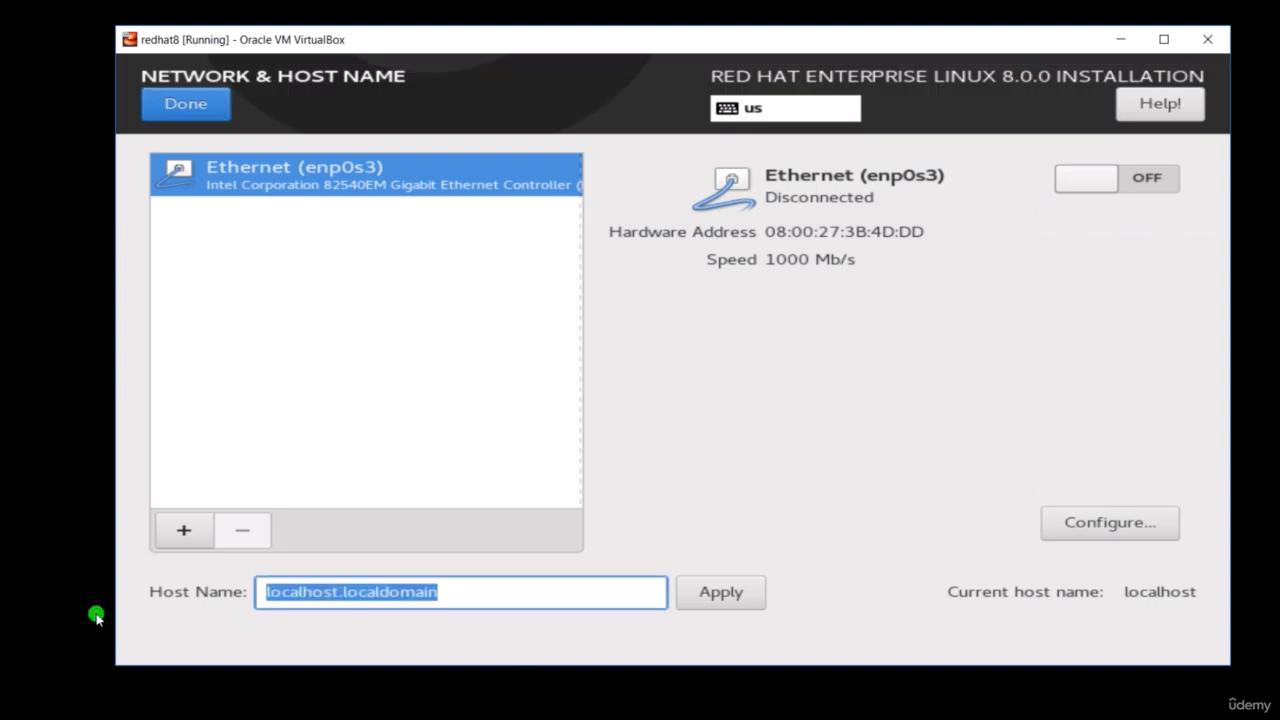
type("redha")
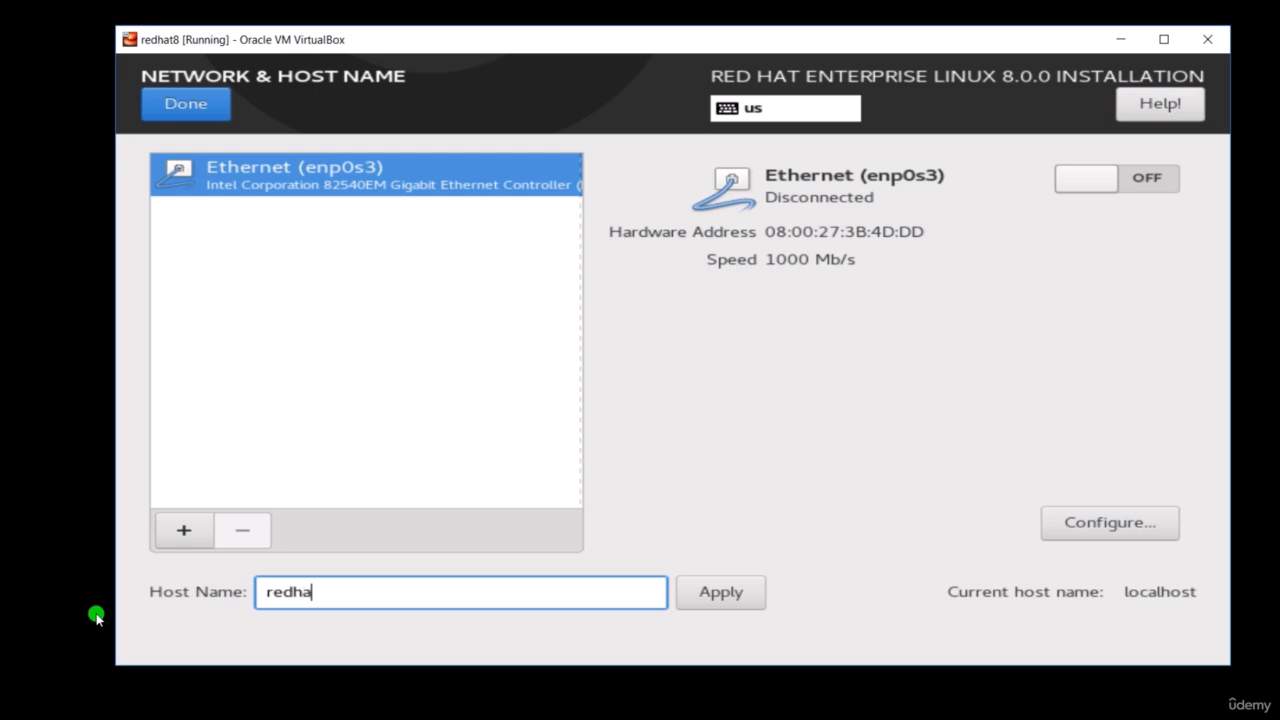
type("t8")
left_click(703, 593)
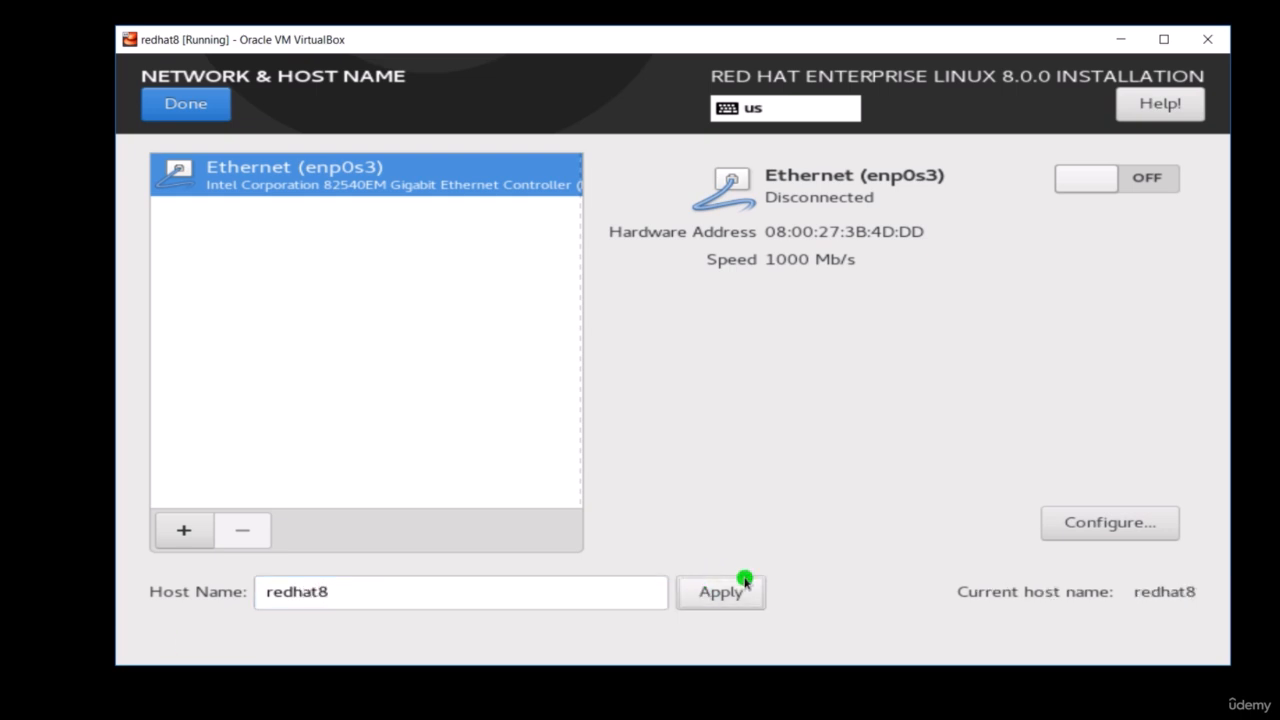
- Configure the enp0s3 Ethernet connection to connect automatically when available, save it and finish the network settings
left_click(1119, 532)
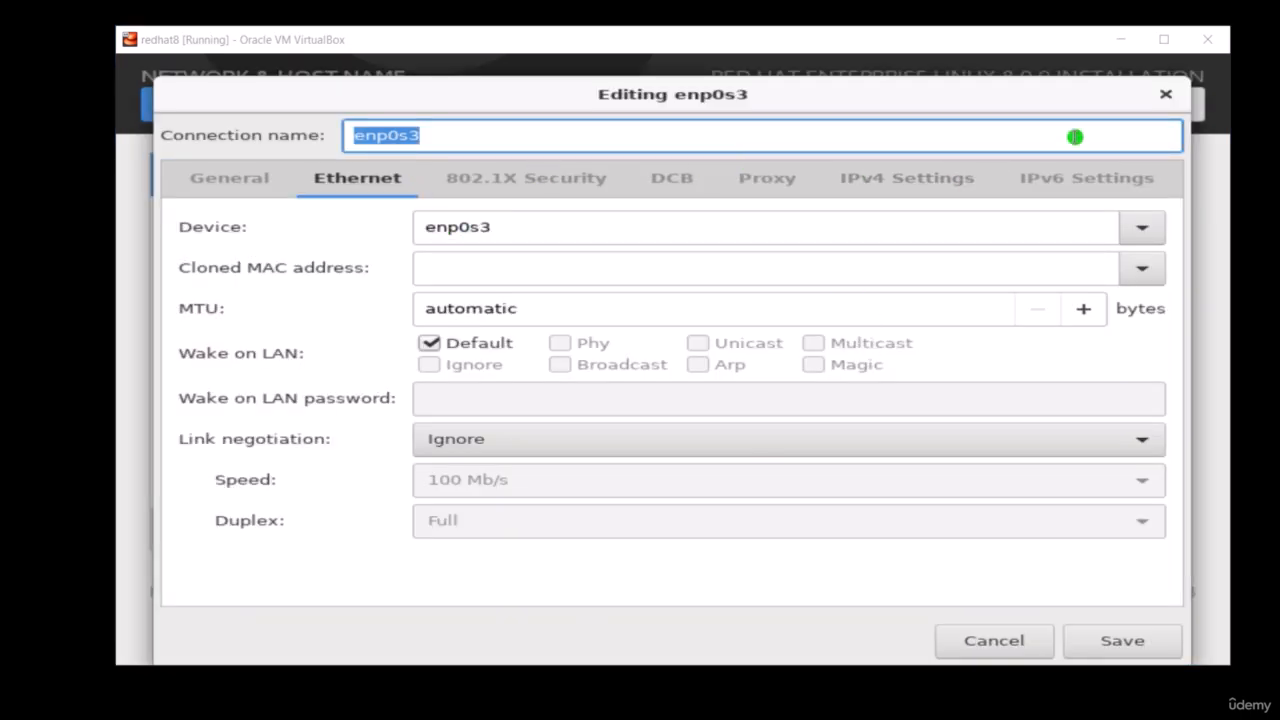
left_click(247, 187)
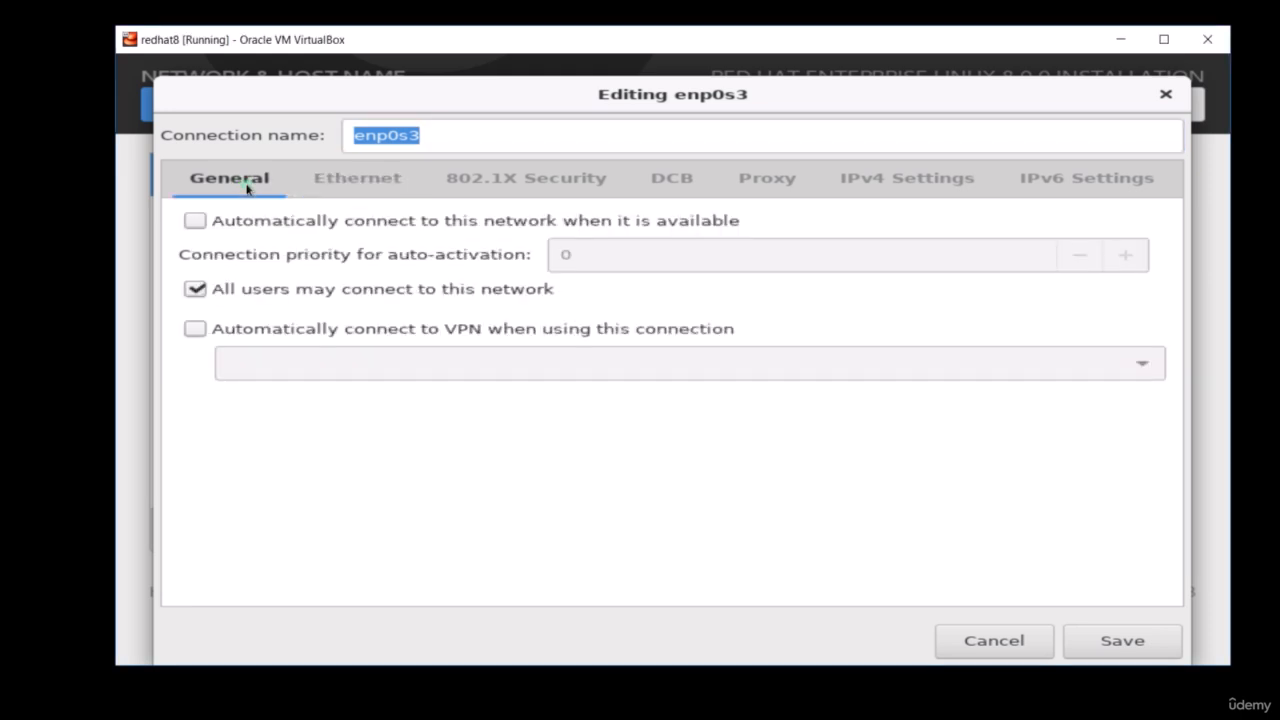
left_click(196, 221)
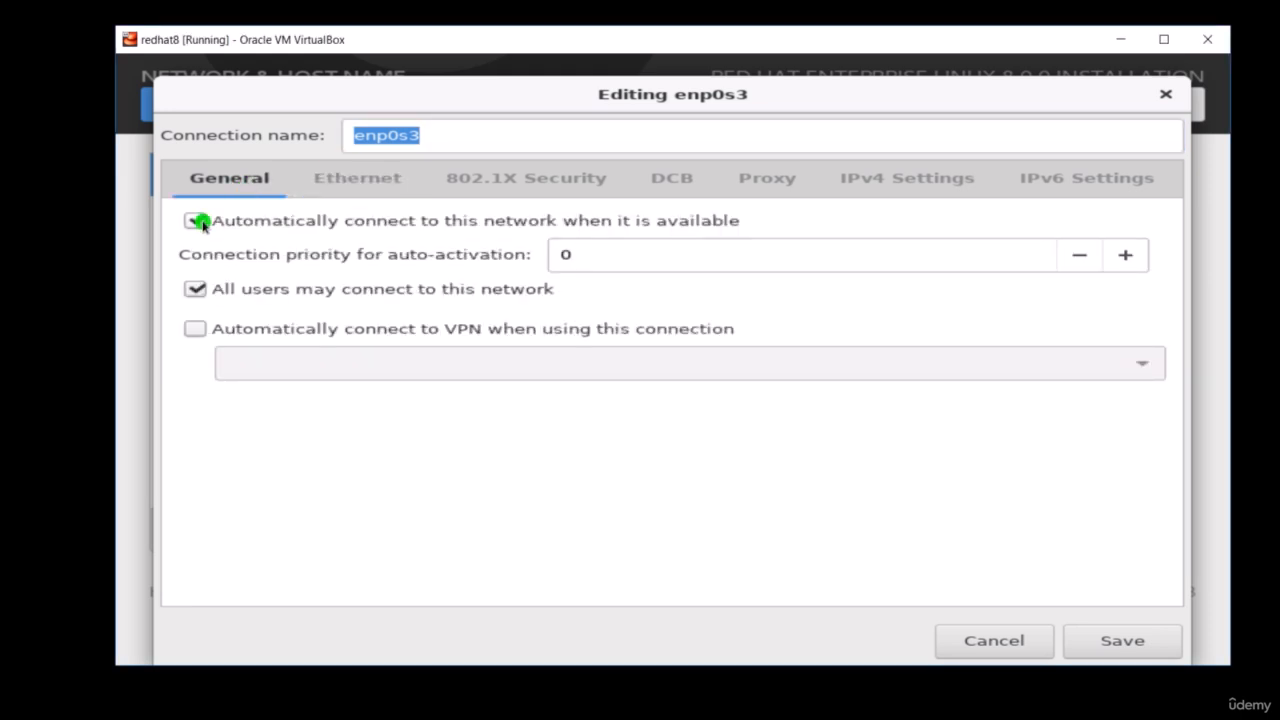
left_click(1123, 641)
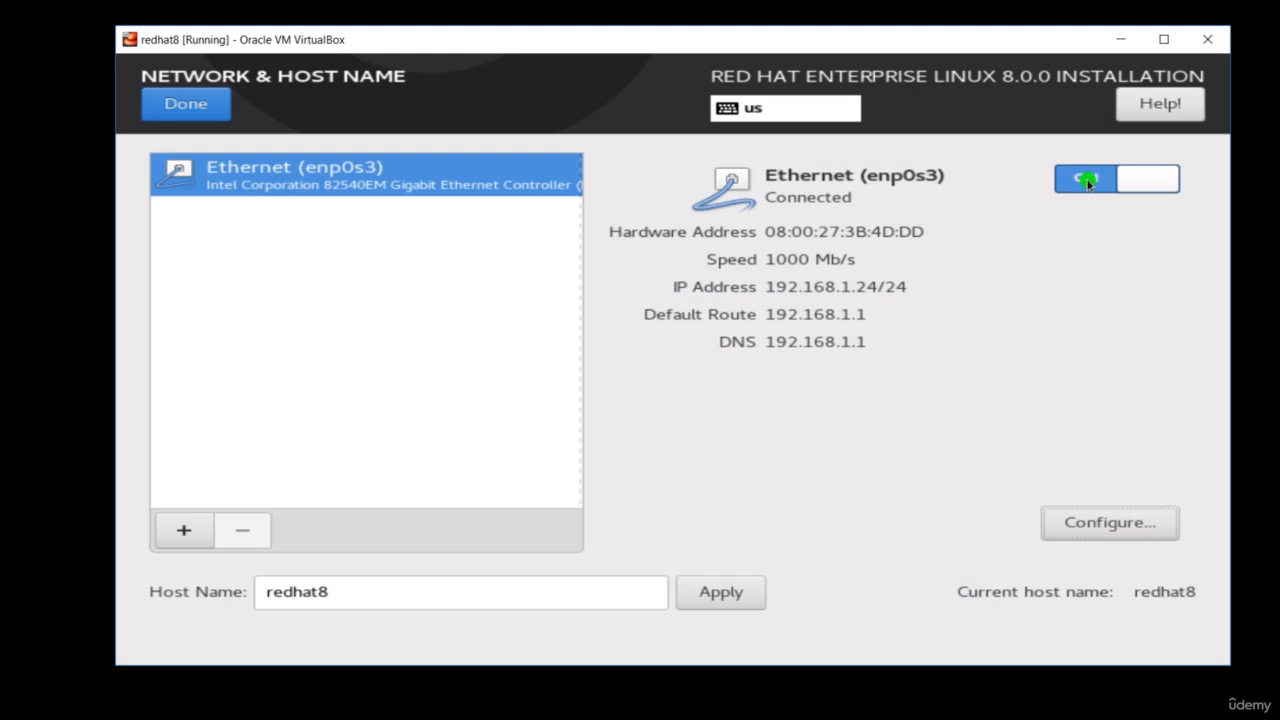
left_click(199, 108)
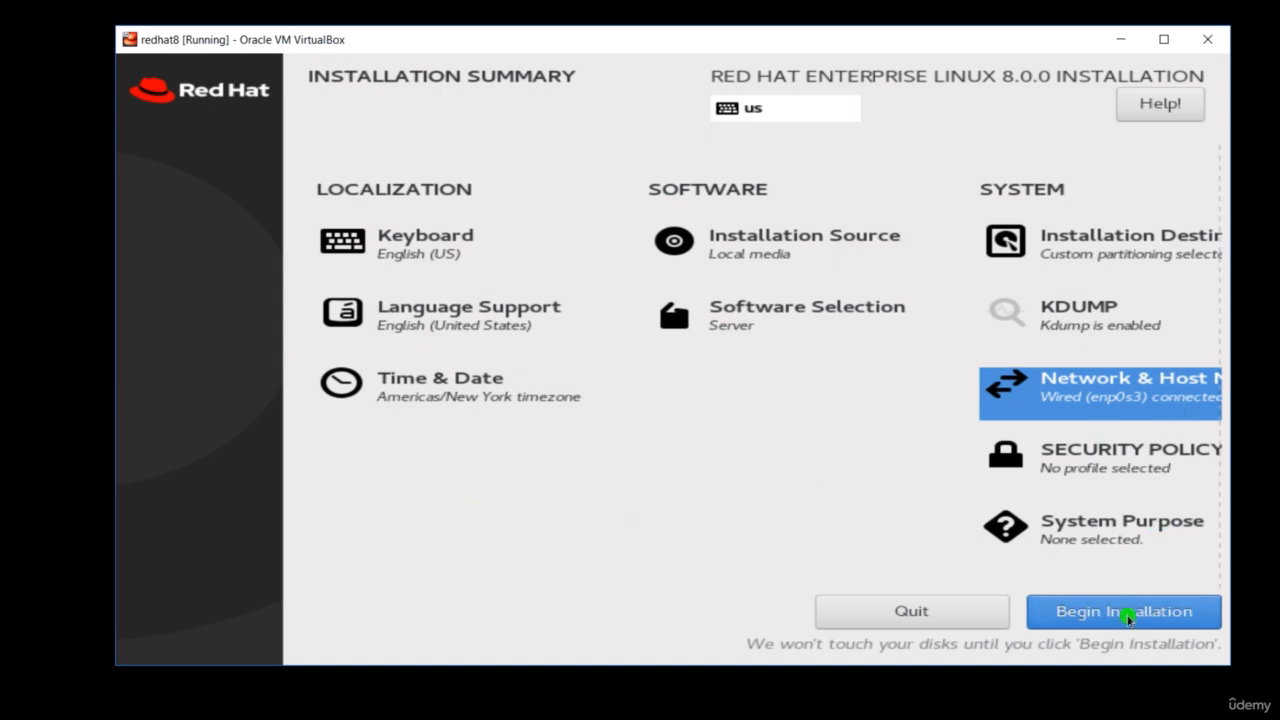
- Begin the installation, and enter and confirm the root password
left_click(1127, 617)
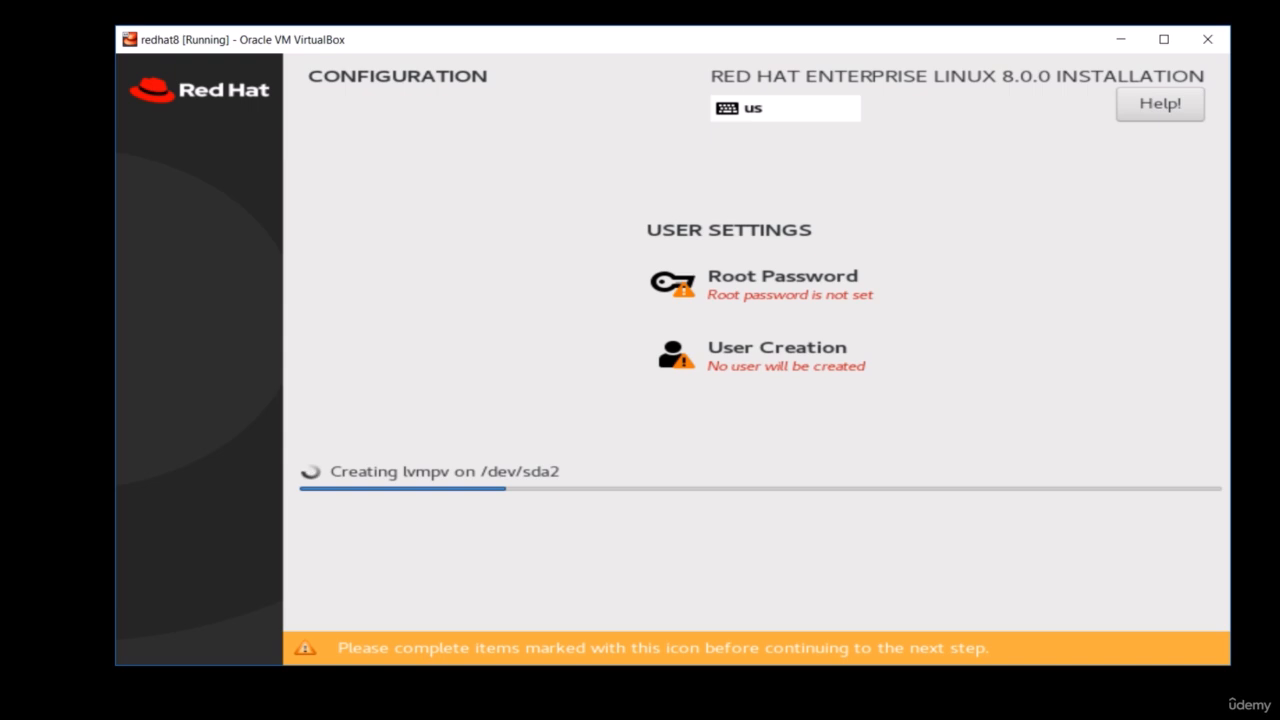
left_click(786, 290)
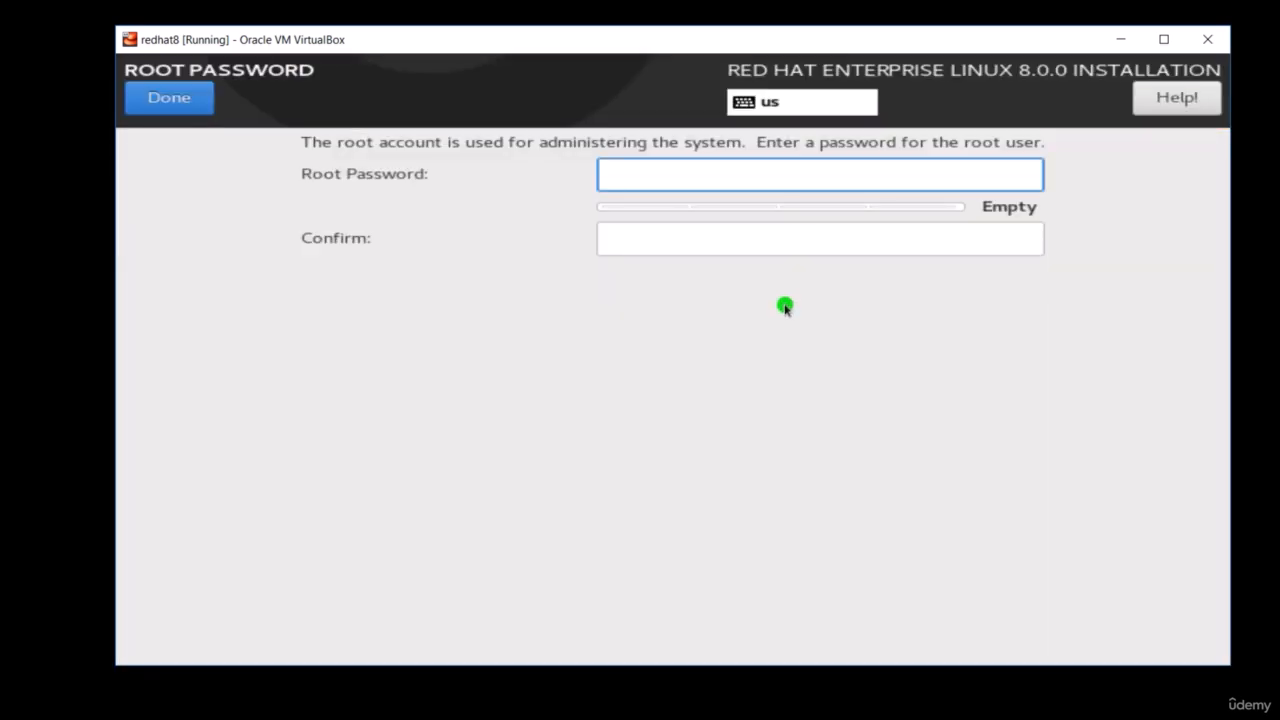
type("**********")
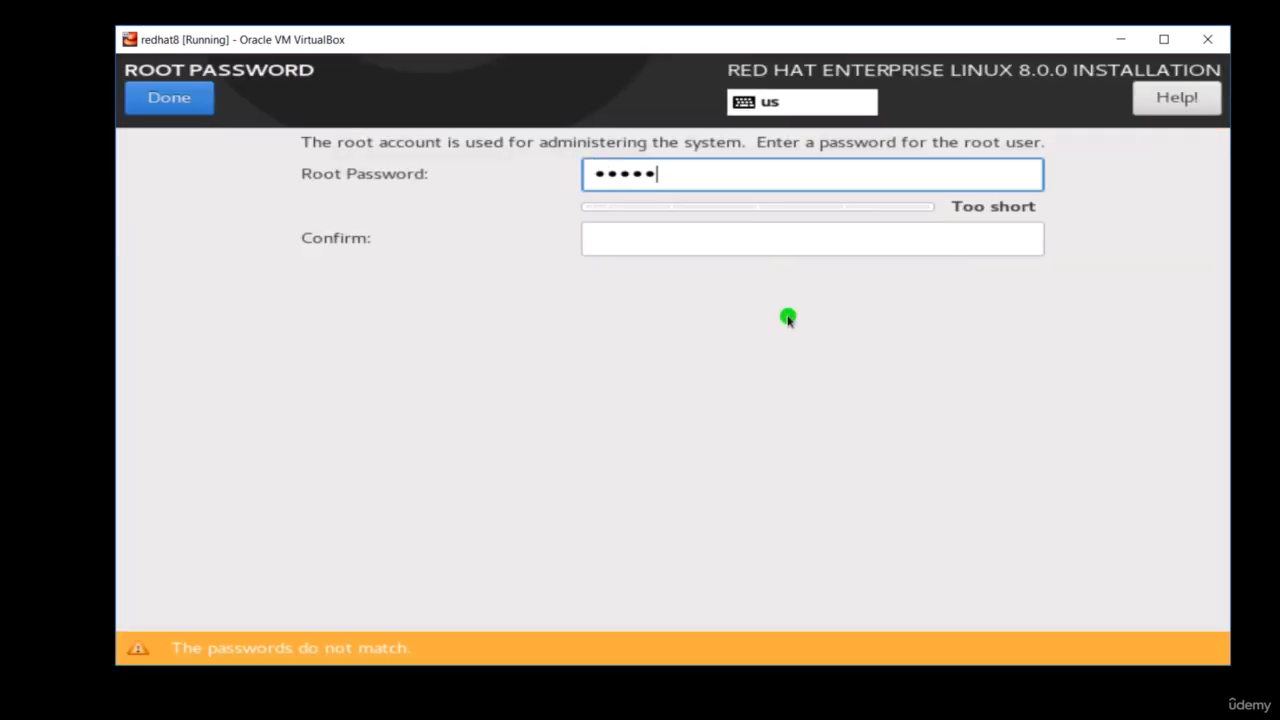
type("**")
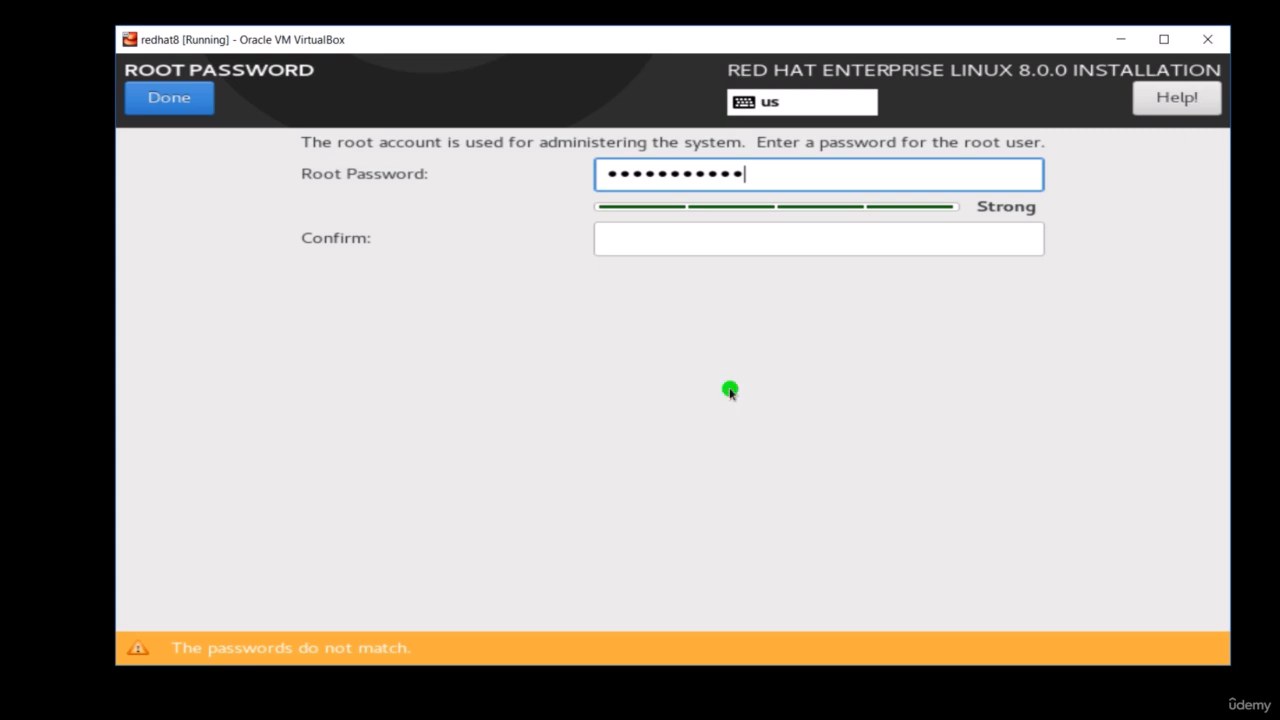
left_click(657, 233)
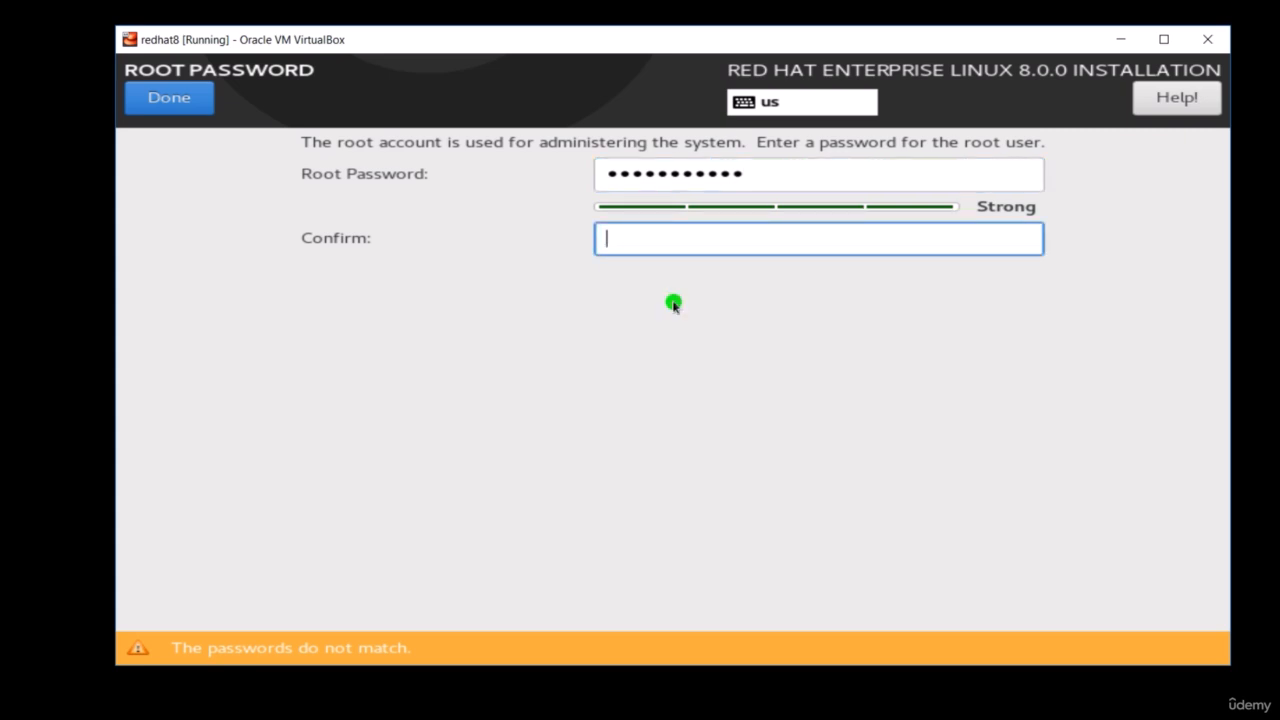
type("************")
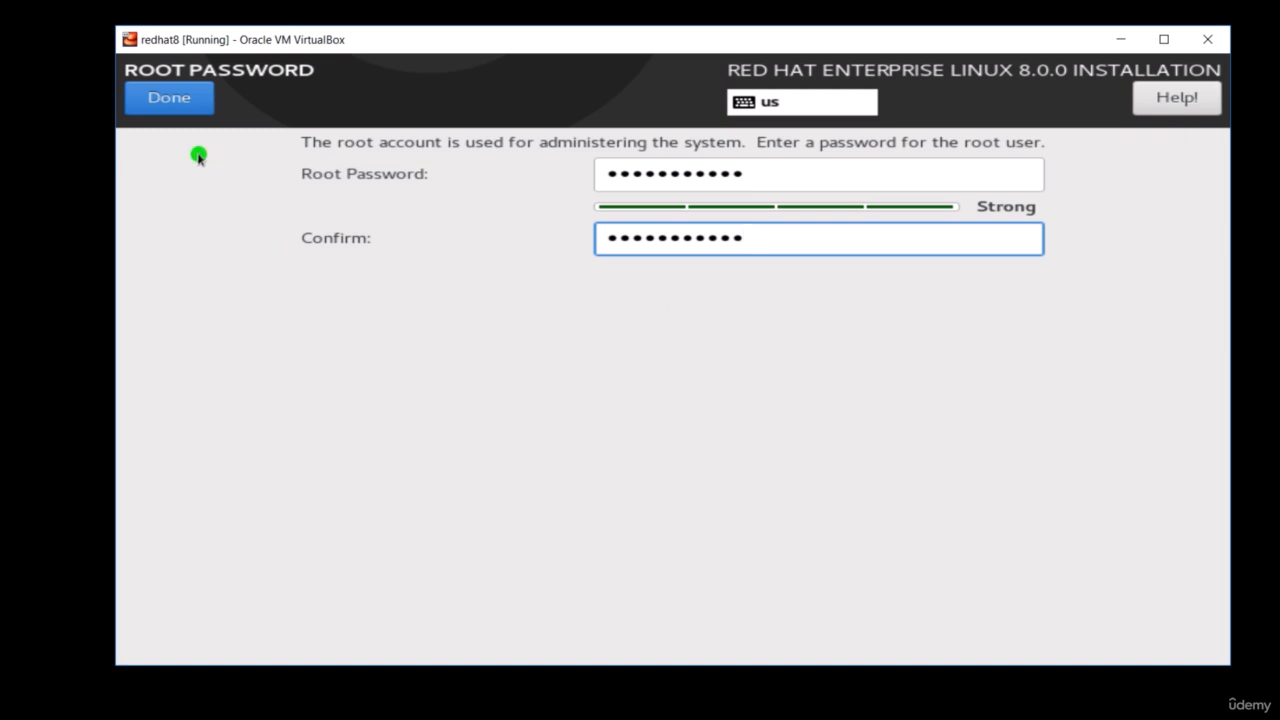
left_click(176, 102)
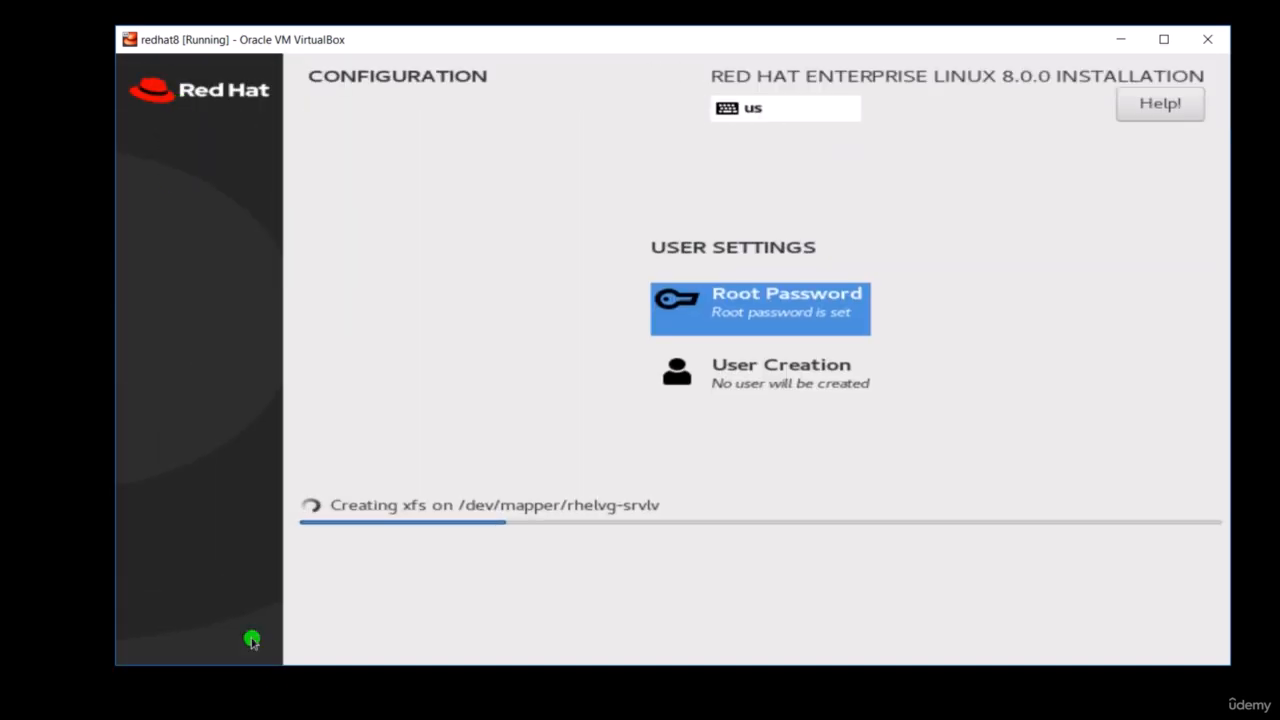
- Start creating a user with linux as full name and user name, and make it an administrator
left_click(756, 379)
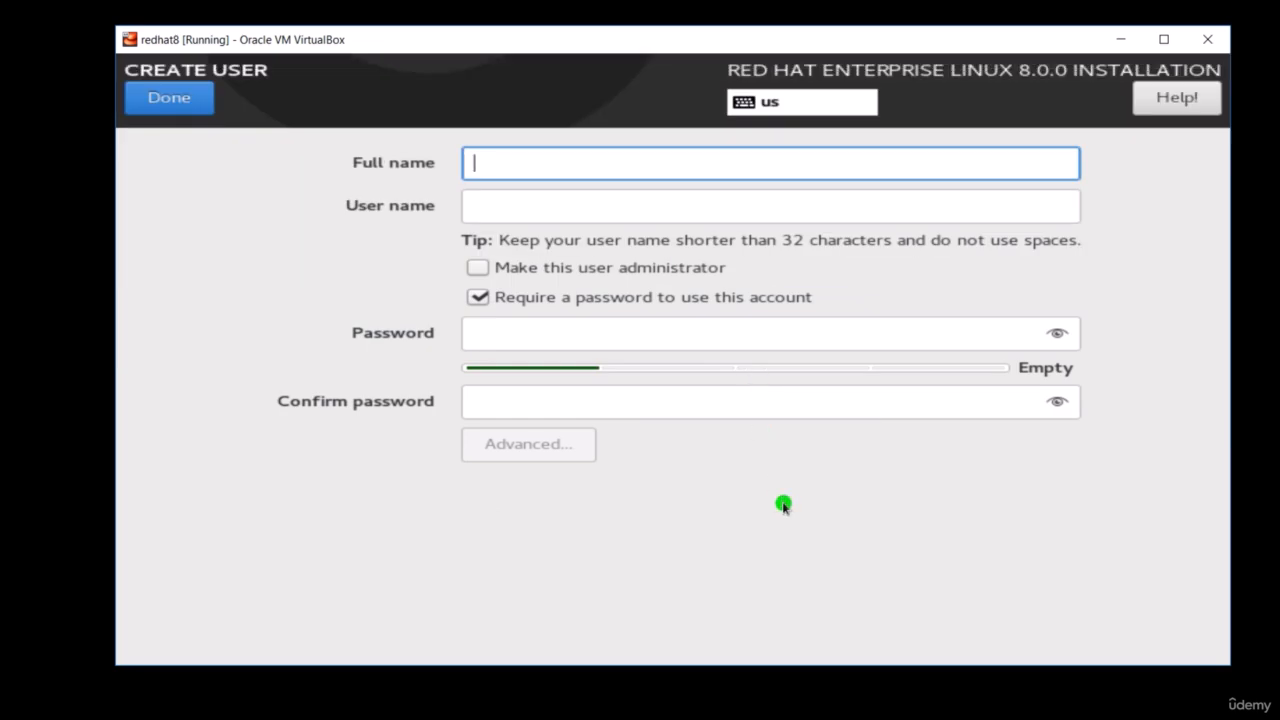
type("linux")
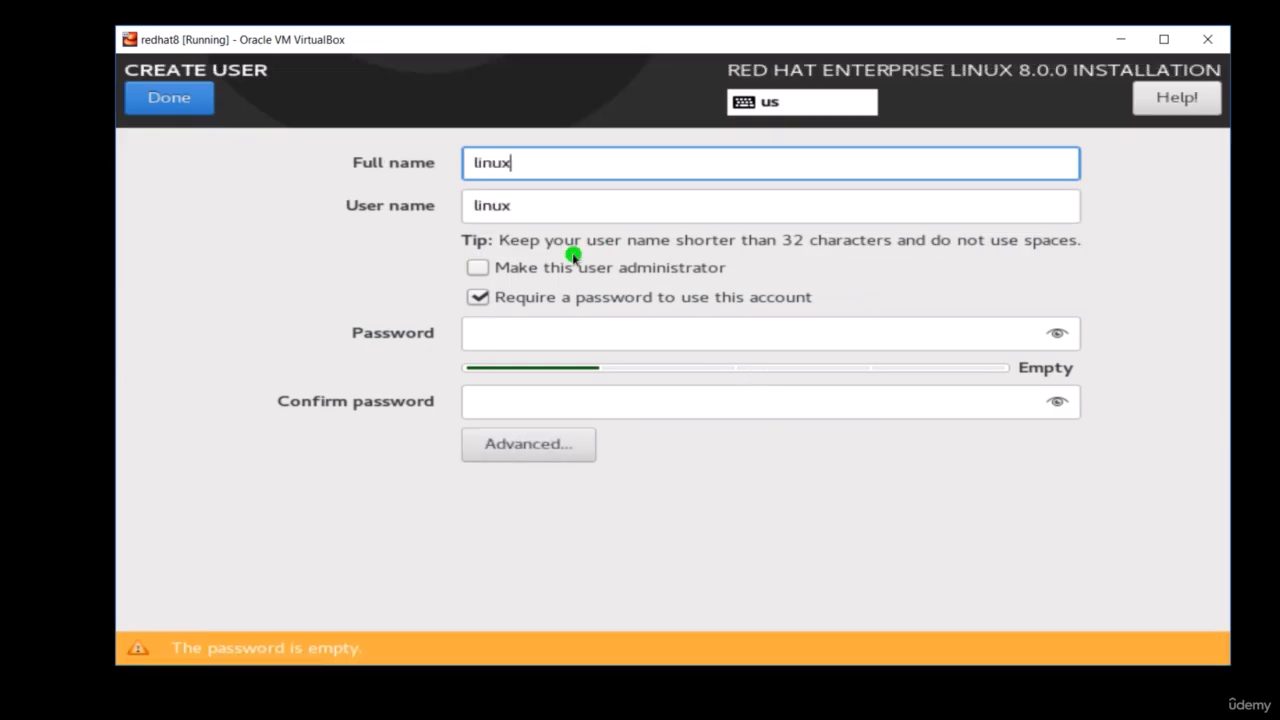
left_click(477, 268)
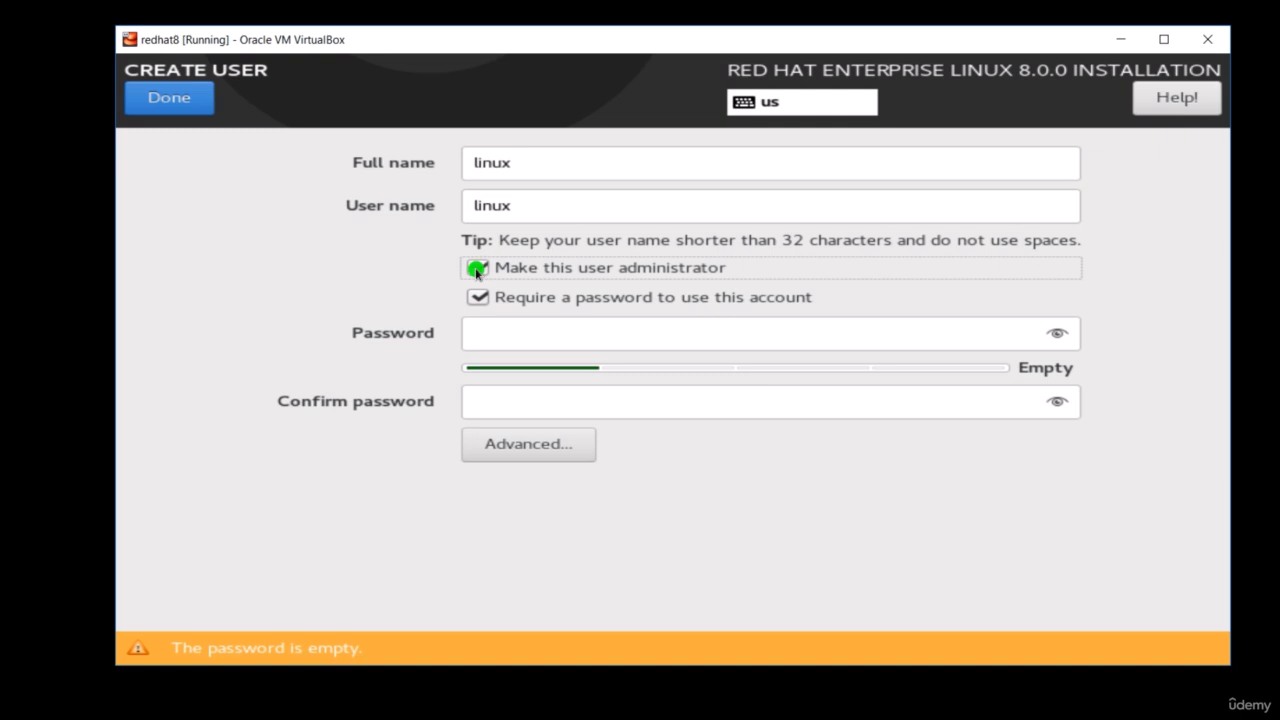
- Enter and confirm the new linux user's account password and finish the user creation
left_click(493, 335)
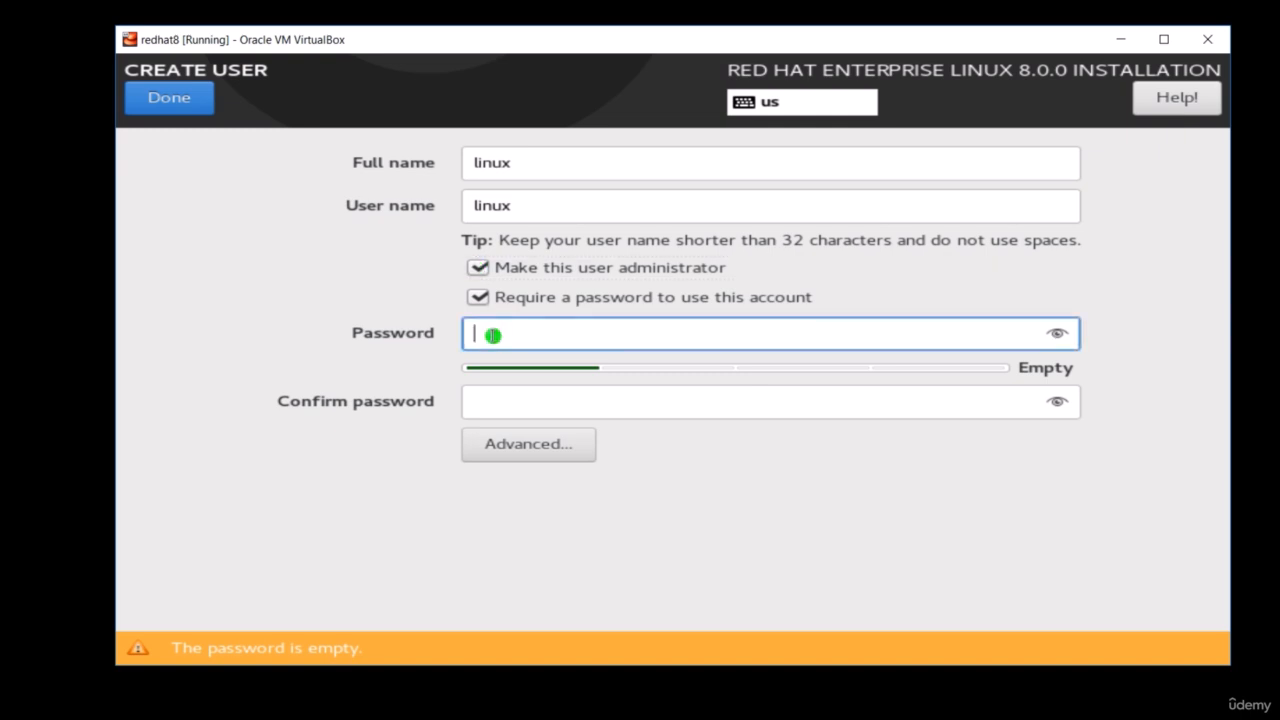
type("•••••••••")
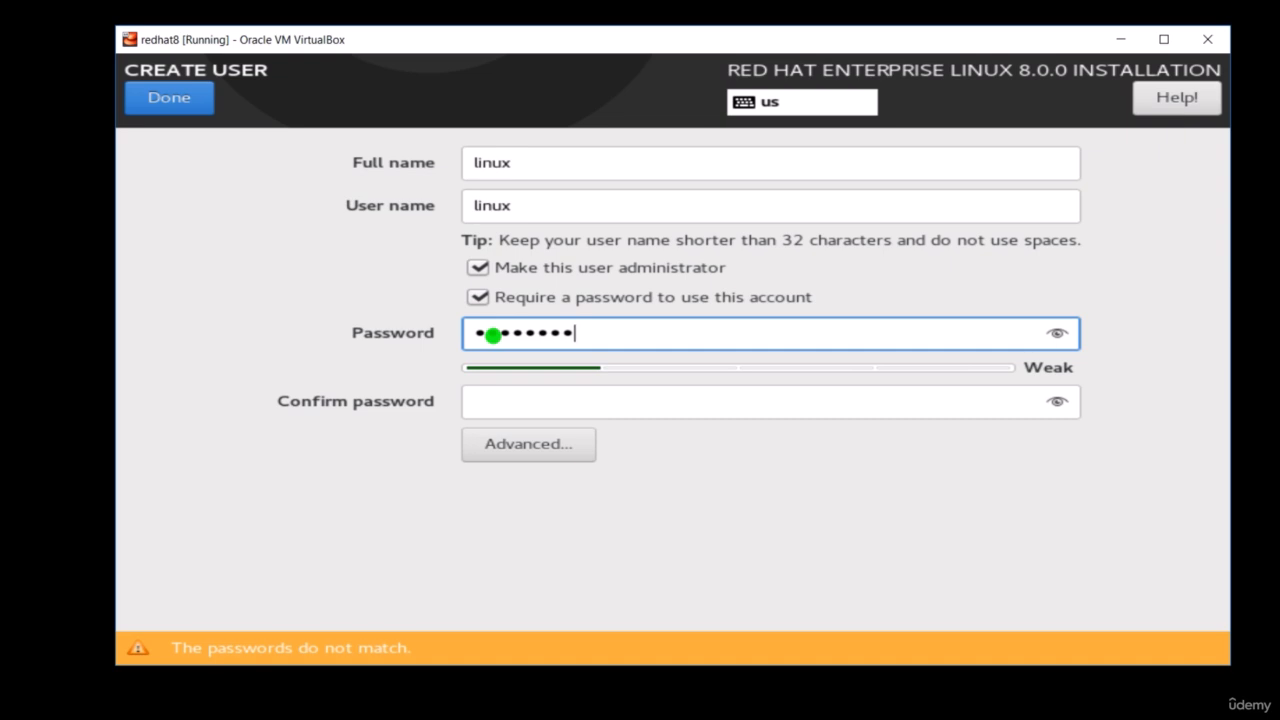
type("••")
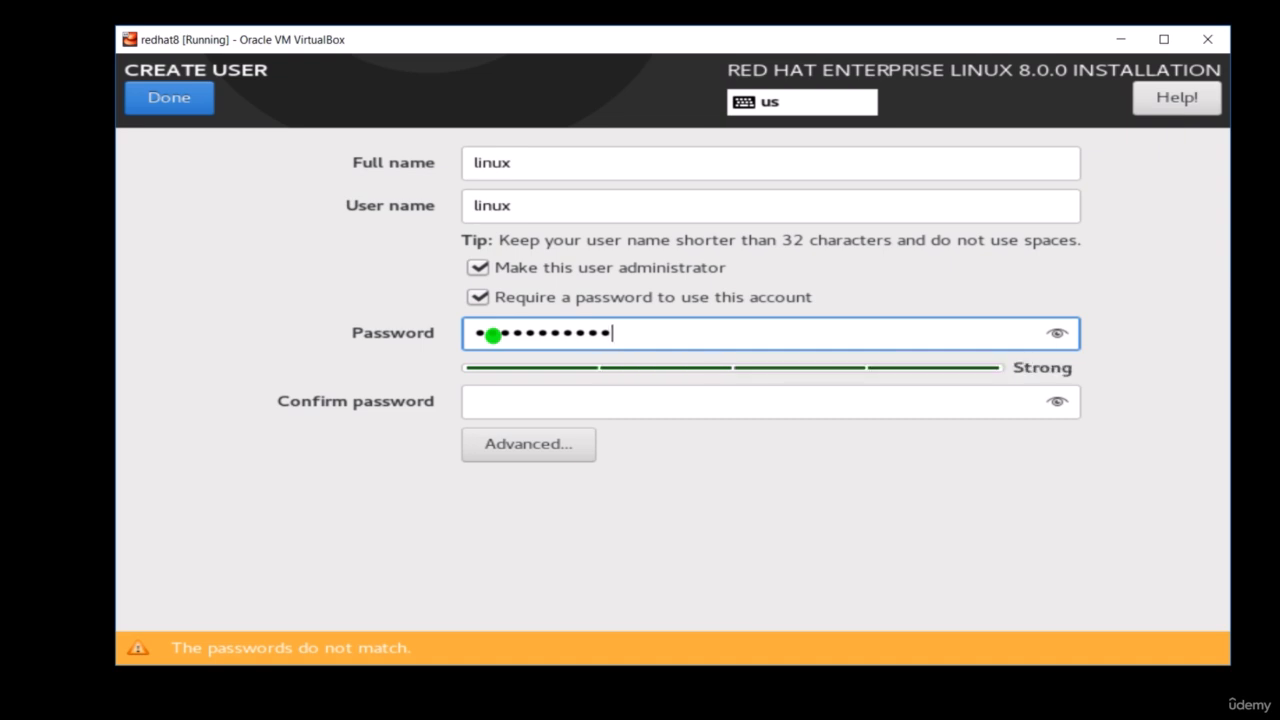
left_click(527, 405)
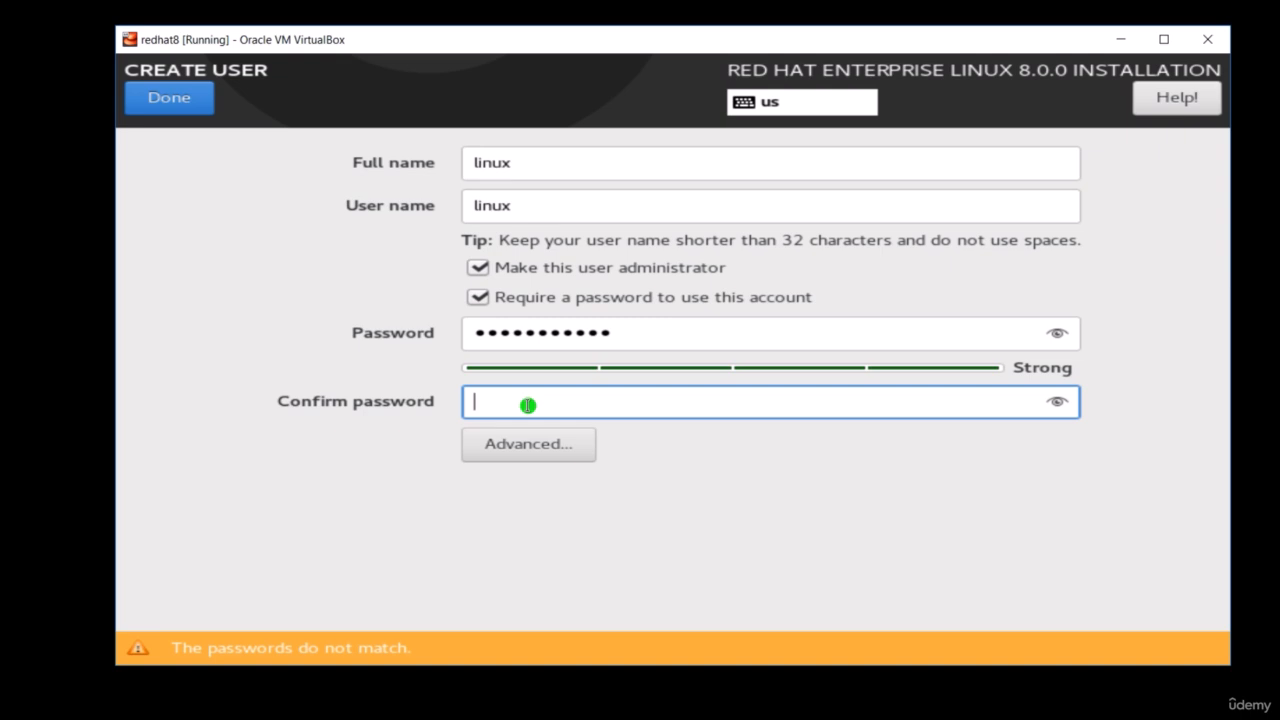
type("•••••••••••")
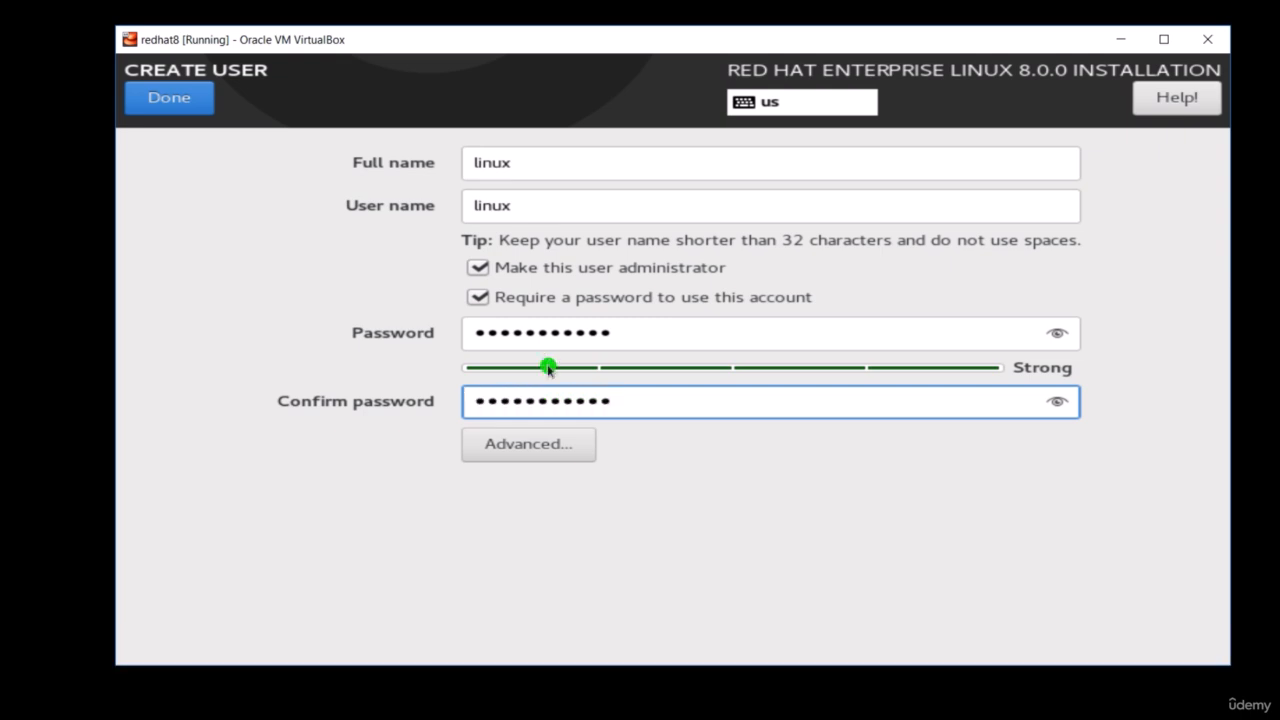
left_click(172, 101)
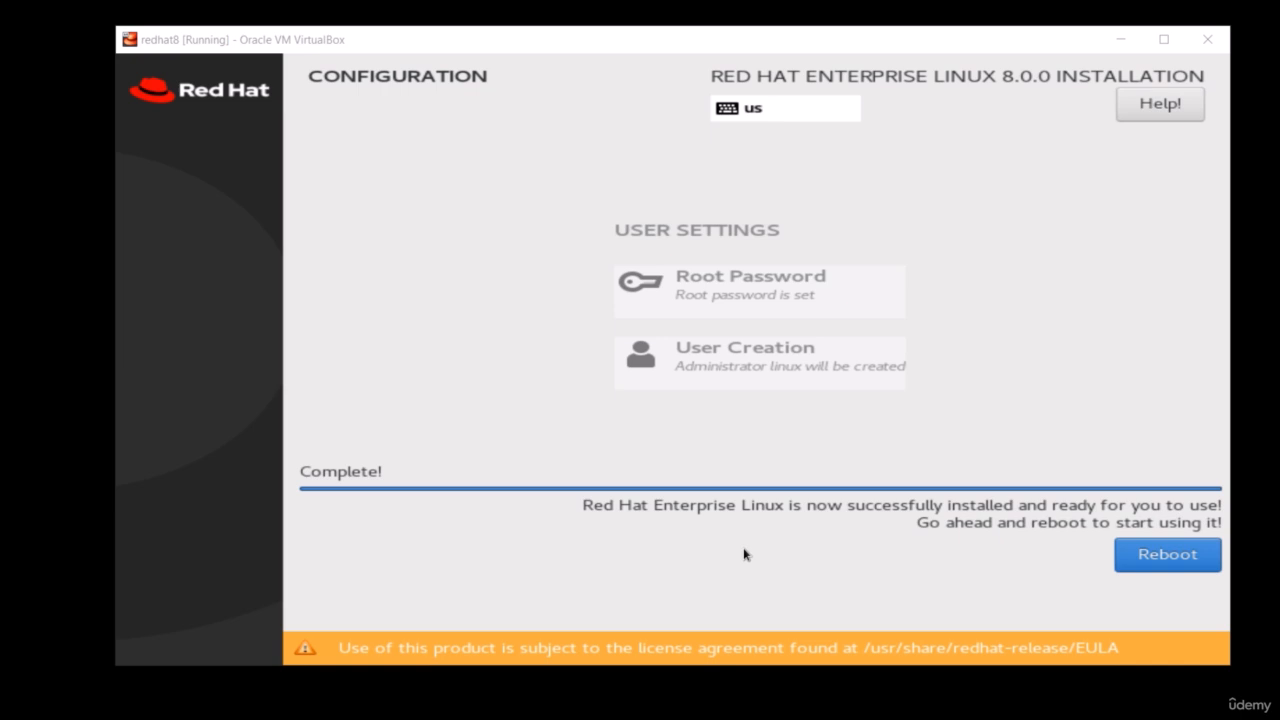
- Reboot the installed system, then close the redhat8 virtual machine by powering it off
left_click(1141, 562)
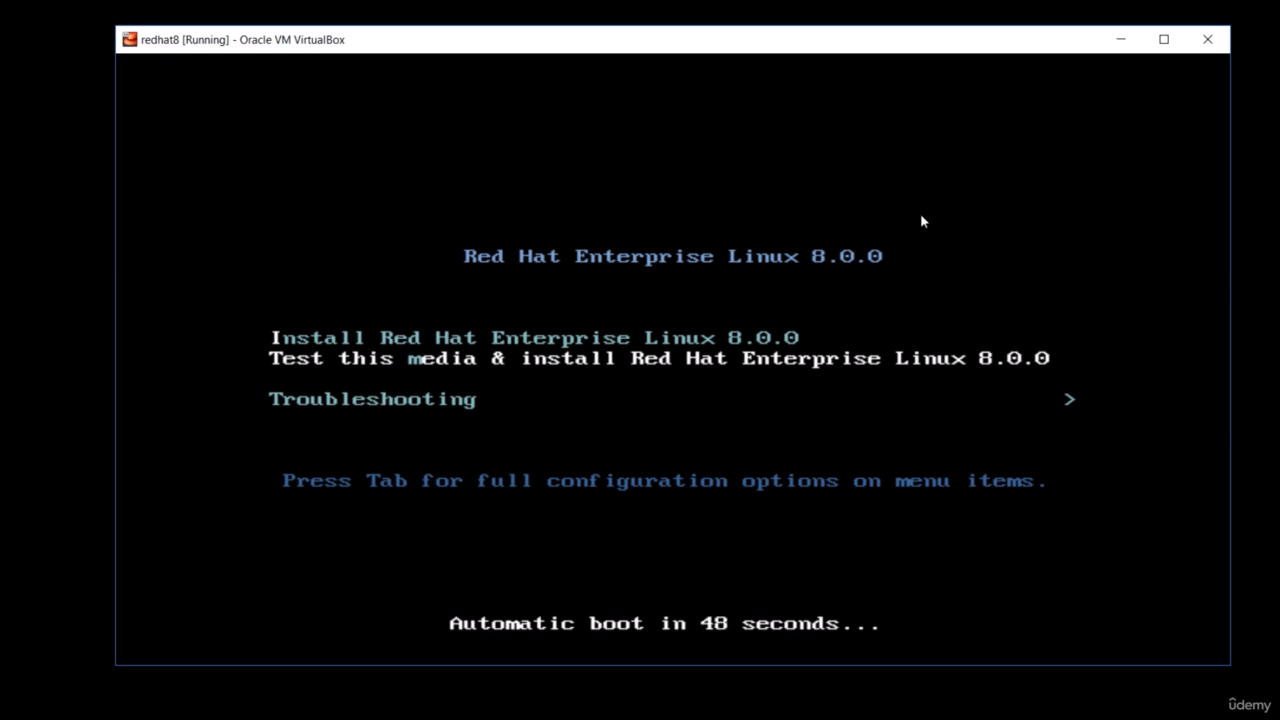
left_click(1206, 40)
left_click(630, 373)
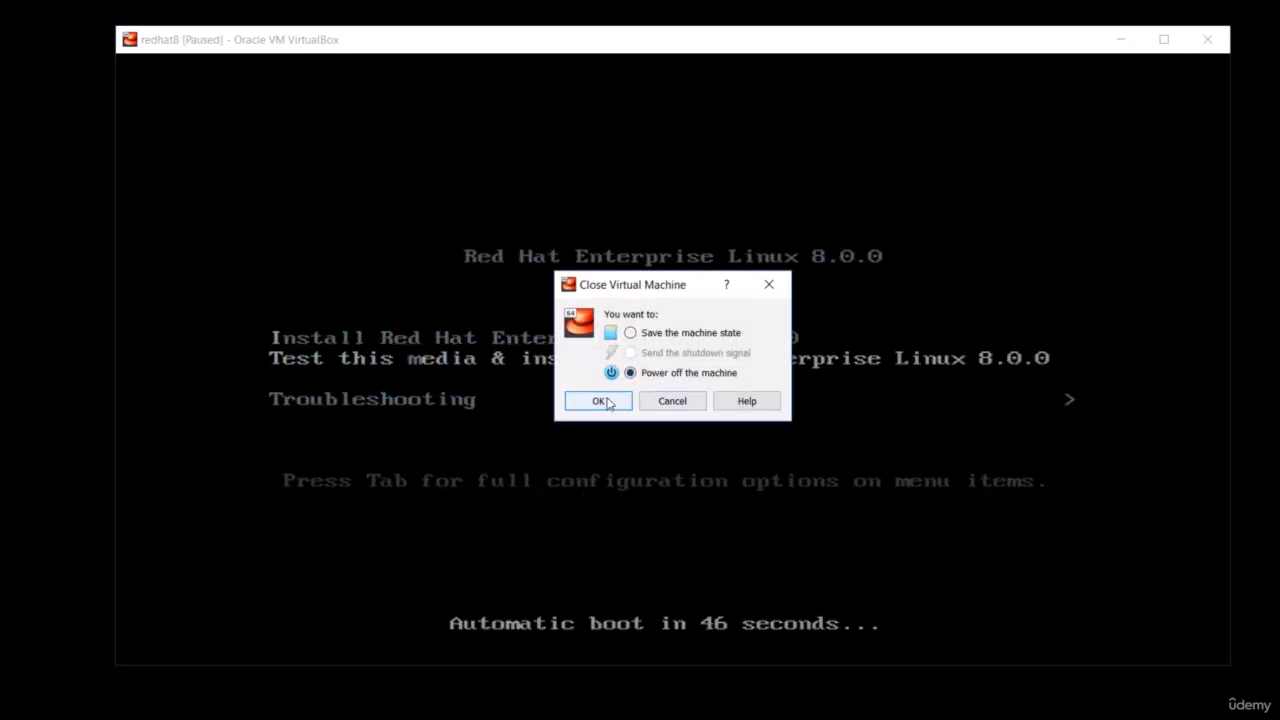
left_click(599, 401)
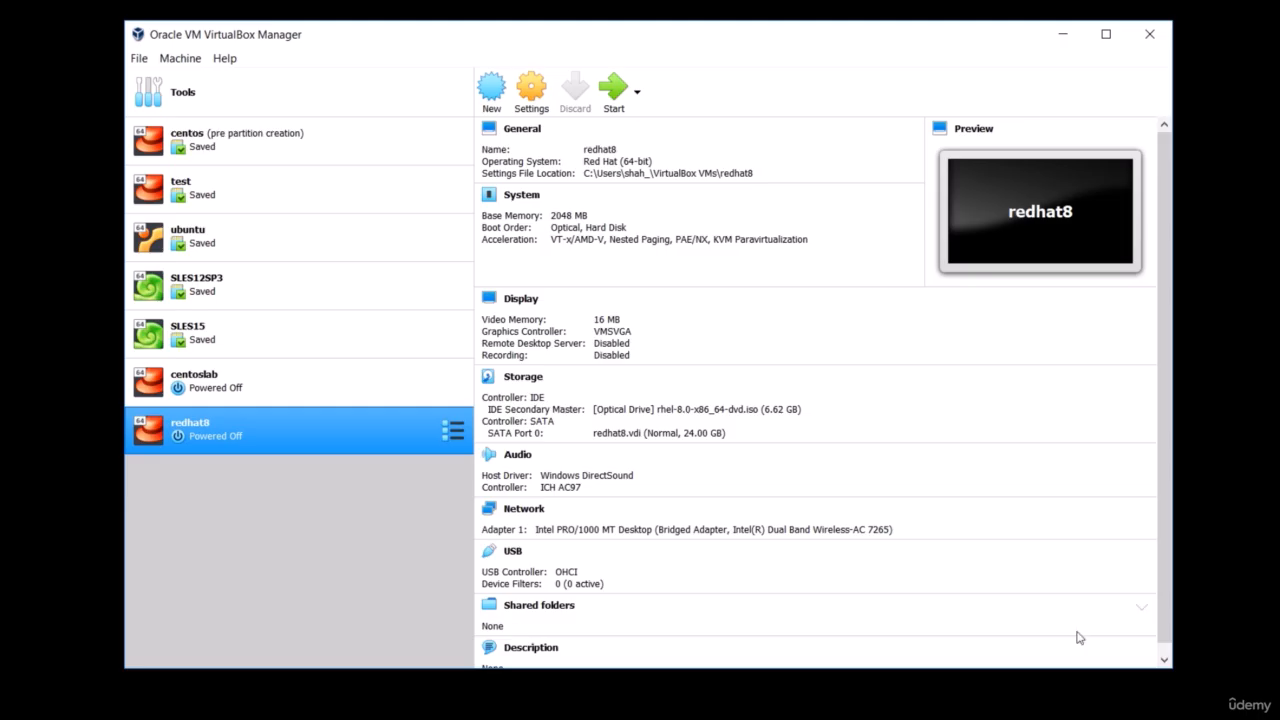
- Remove the rhel-8.0-x86_64-dvd.iso disk from the redhat8 machine's virtual optical drive and save the storage settings
right_click(307, 431)
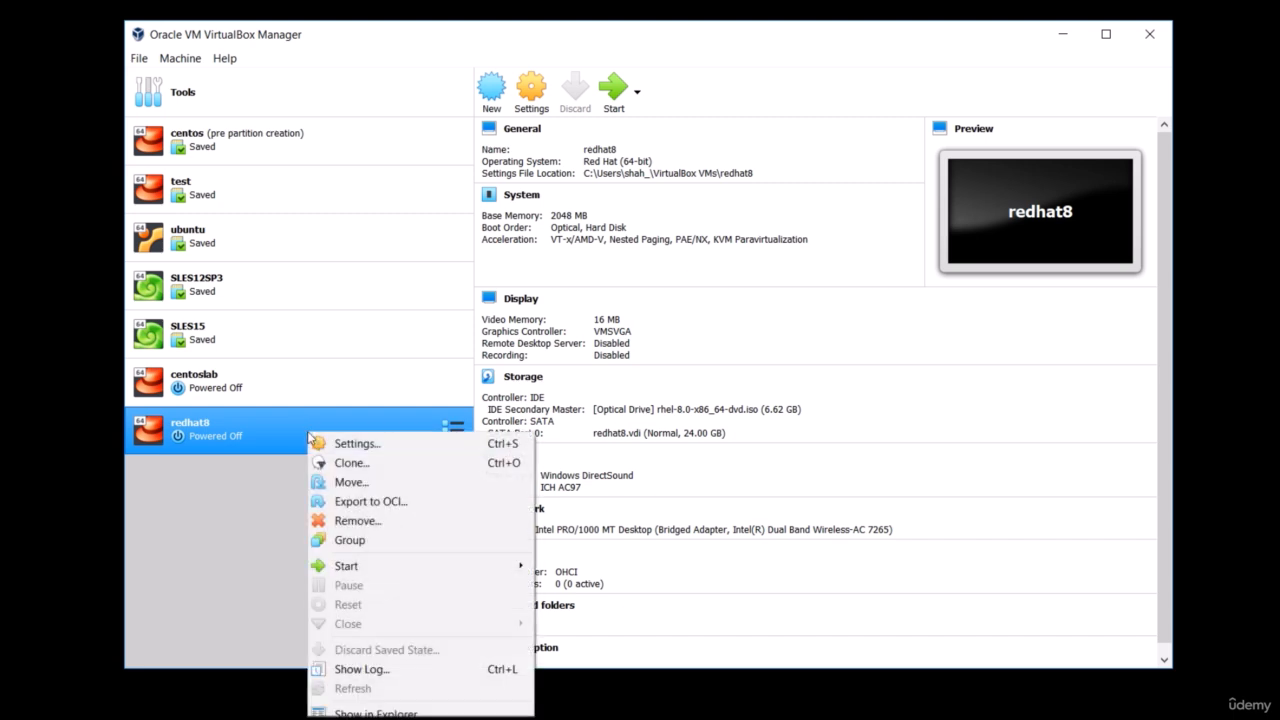
left_click(373, 447)
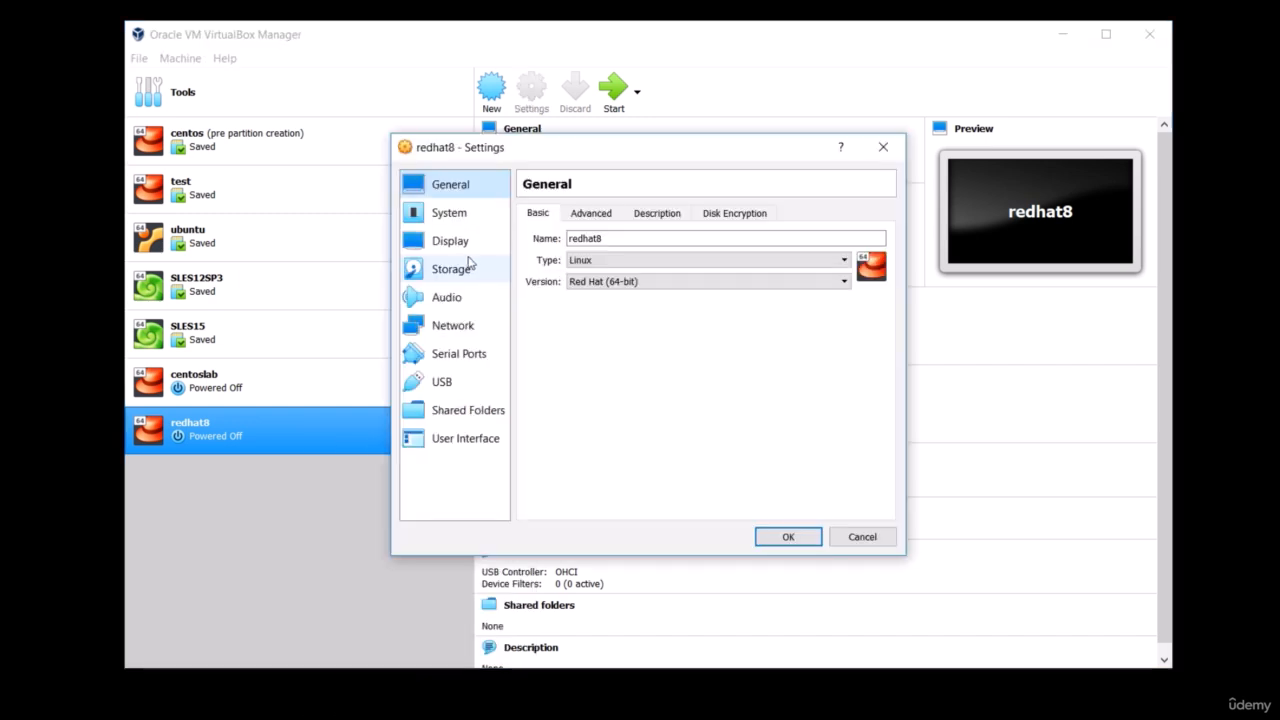
left_click(462, 272)
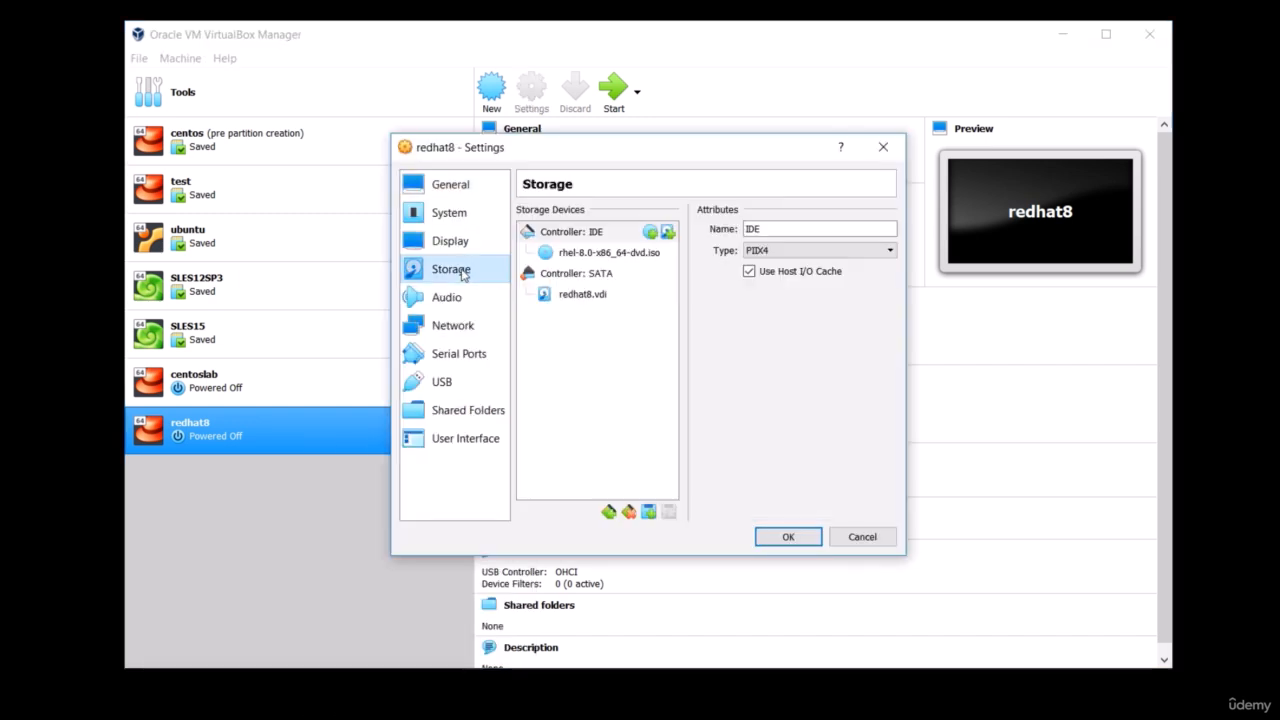
left_click(648, 255)
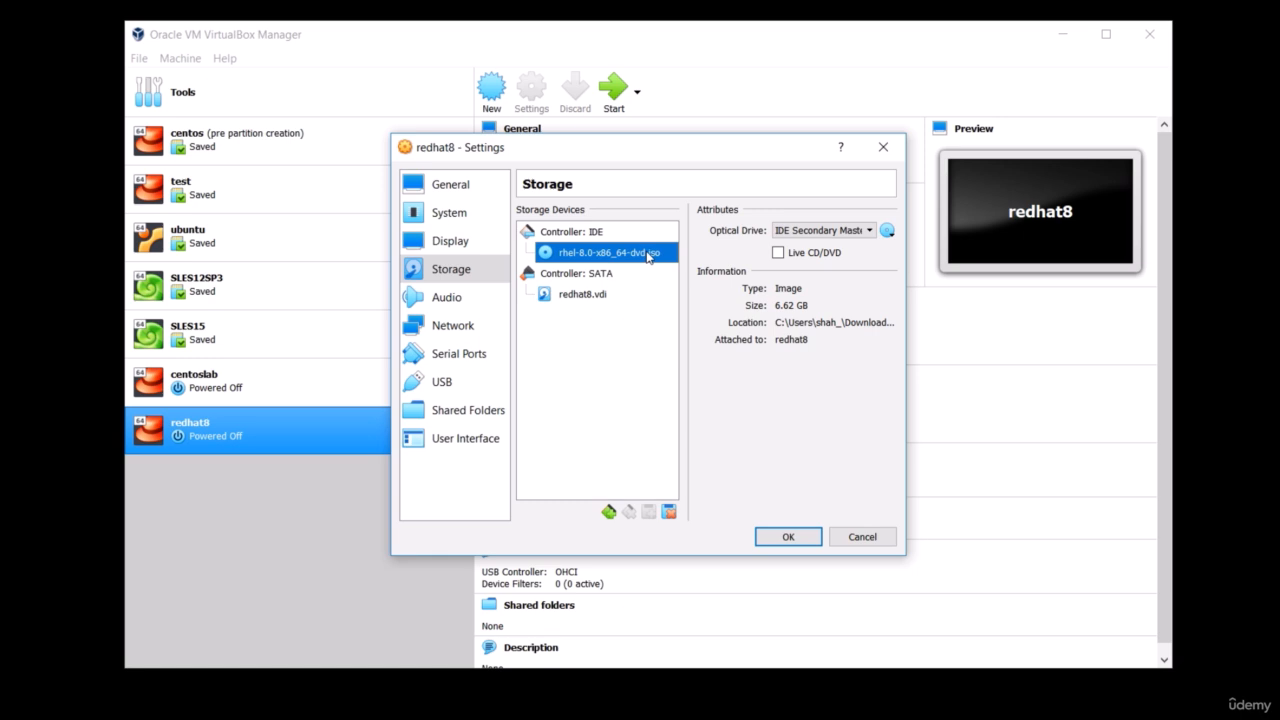
left_click(889, 232)
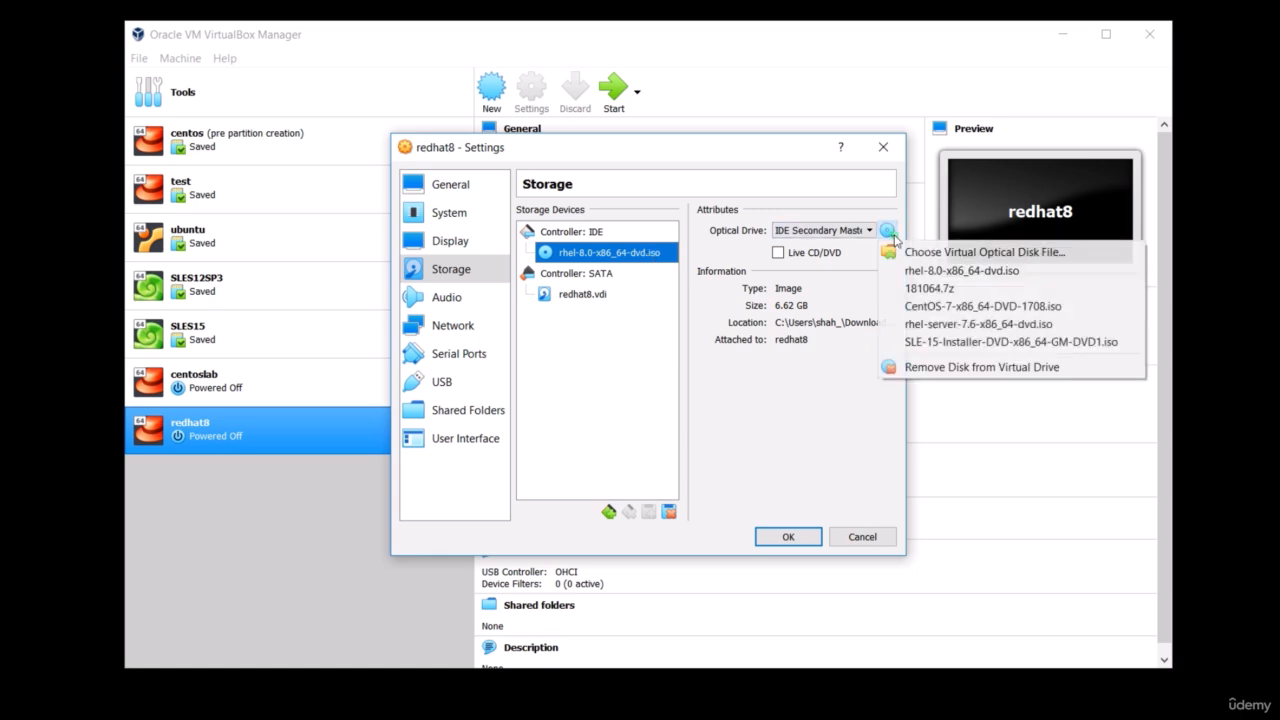
left_click(909, 370)
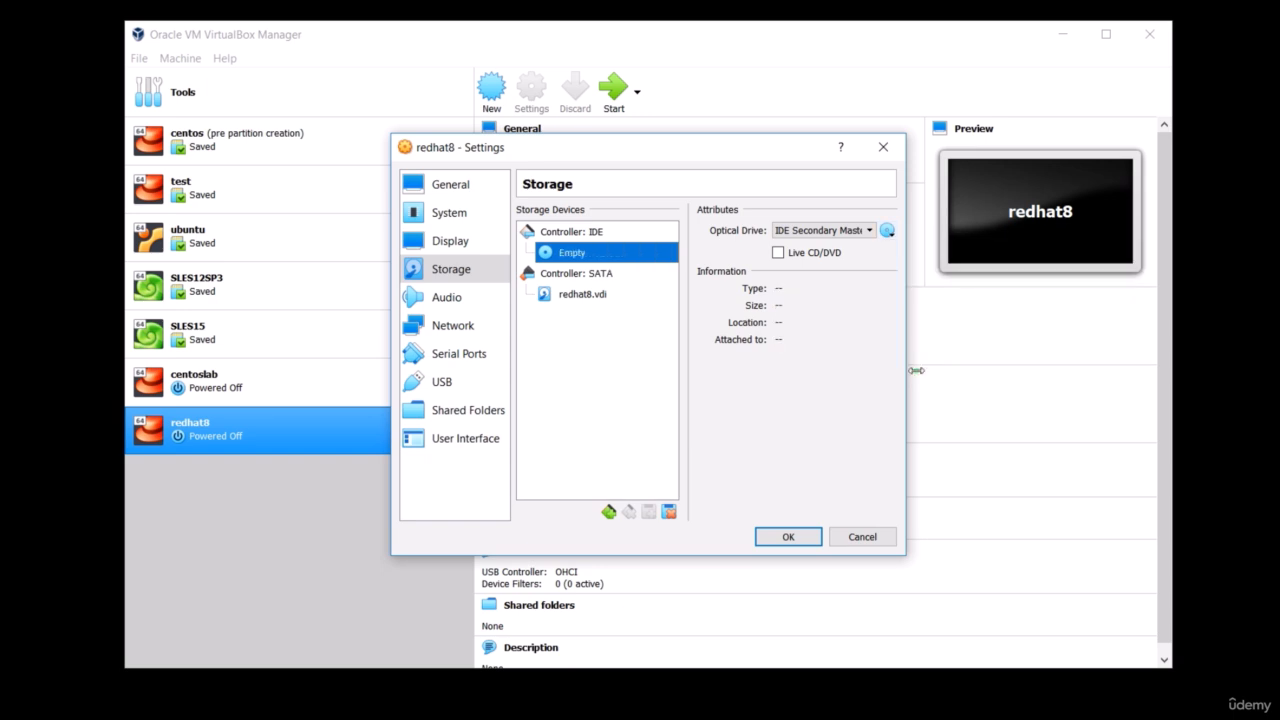
left_click(788, 539)
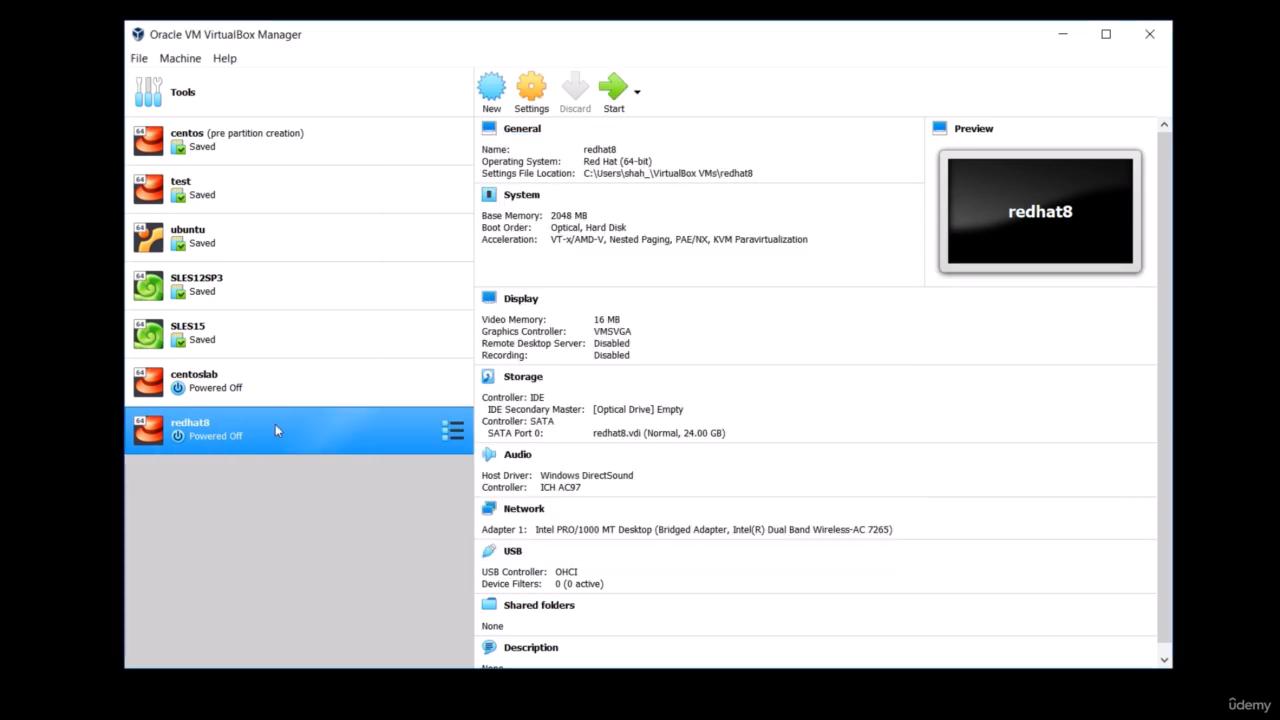
- Boot the redhat8 virtual machine with a normal start
right_click(347, 434)
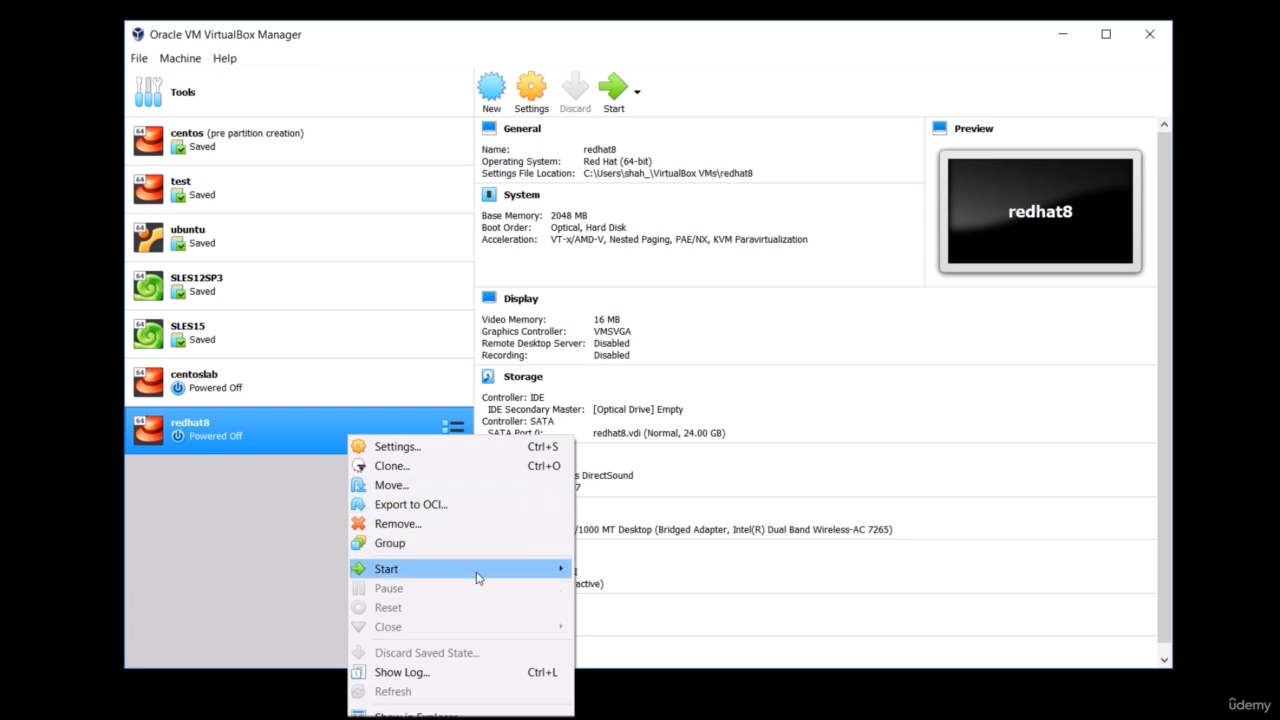
mouse_move(481, 577)
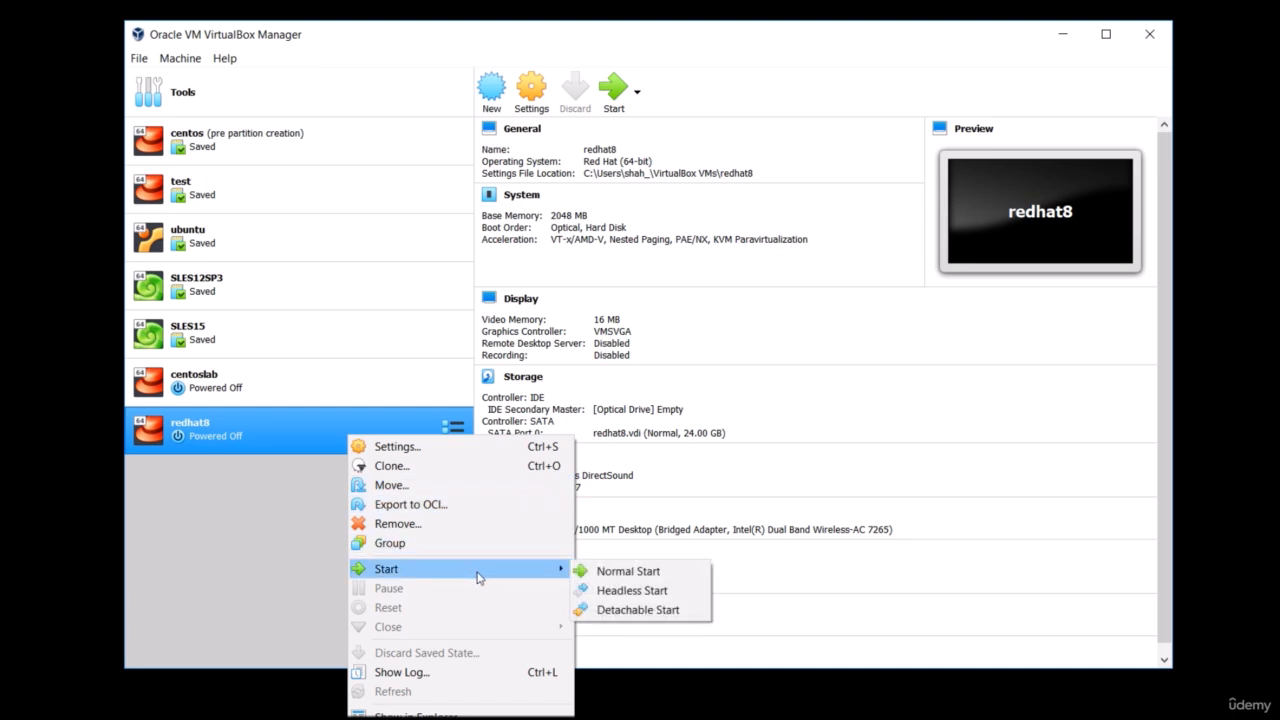
left_click(604, 574)
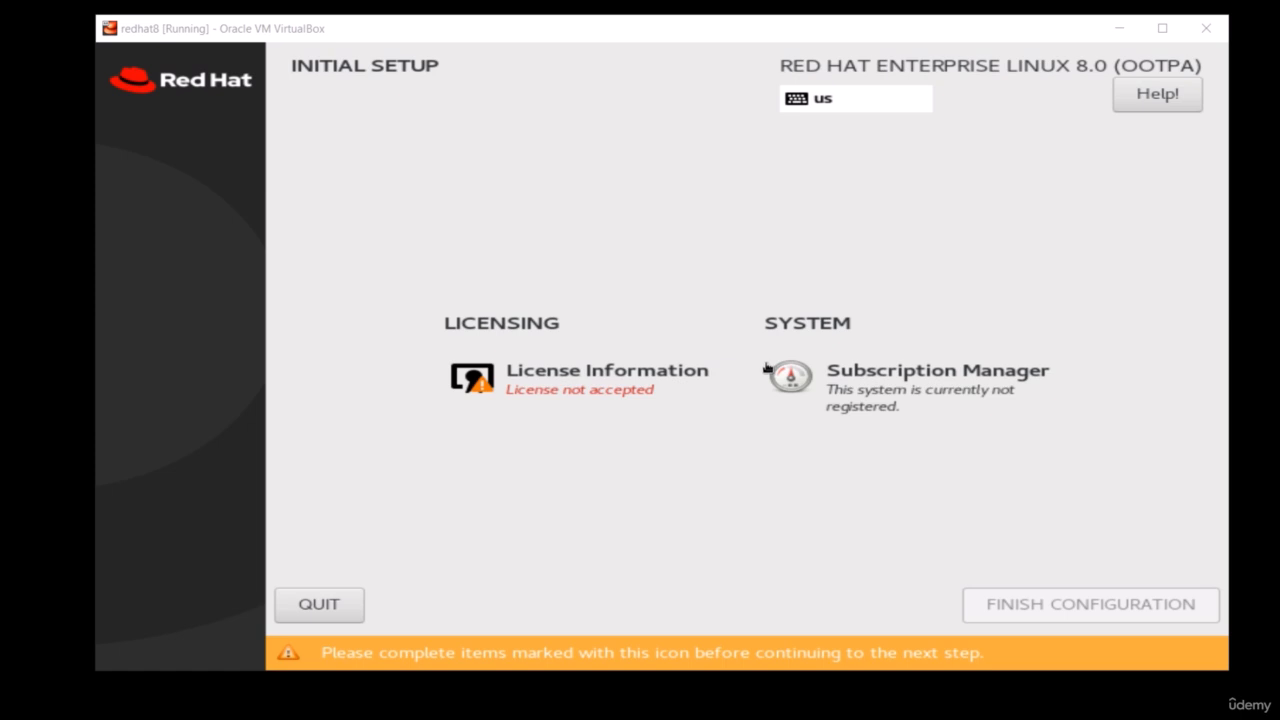
- Accept the Red Hat license agreement in the initial setup and finish the configuration
left_click(556, 379)
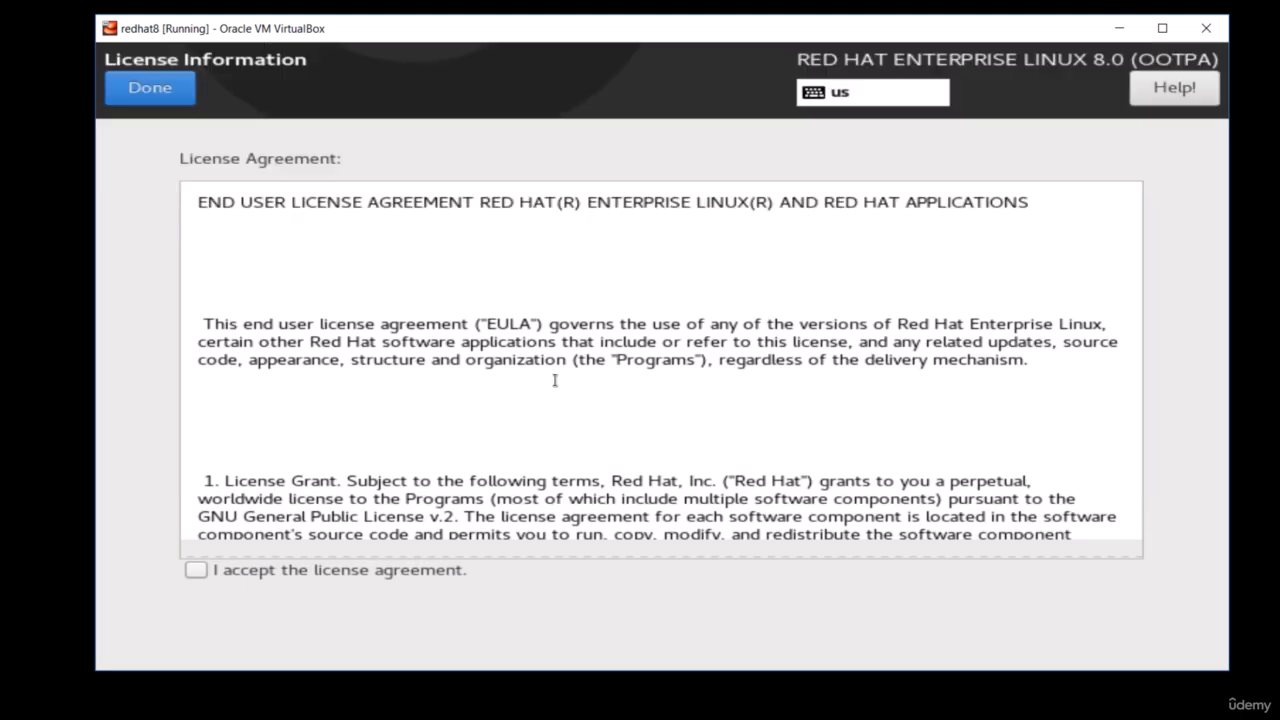
left_click(195, 569)
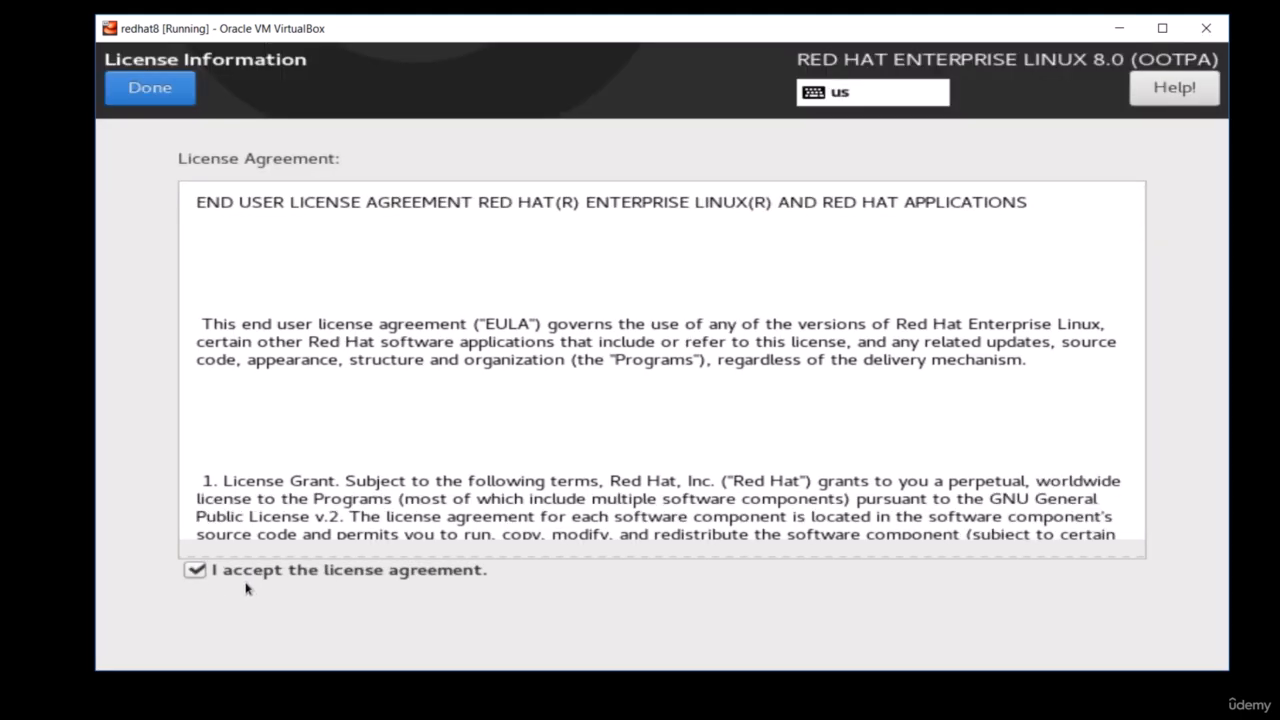
left_click(168, 95)
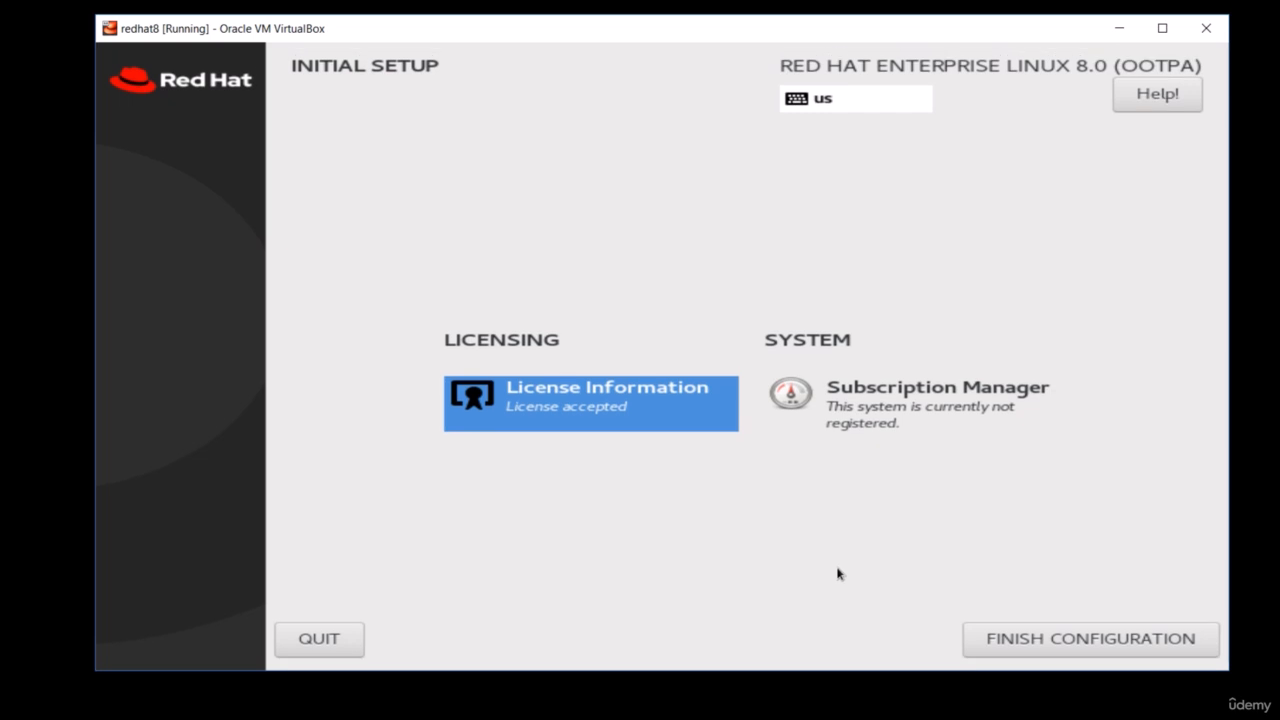
left_click(1041, 648)
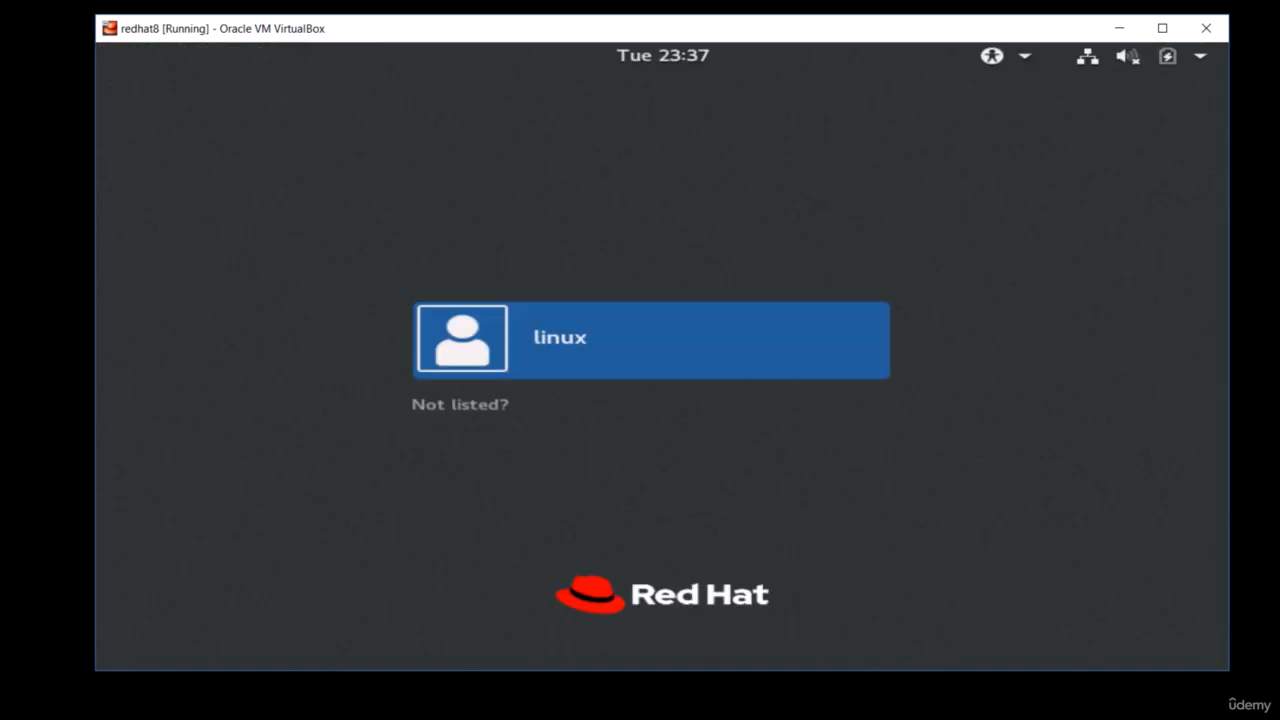
- Sign in to the desktop as the linux user with the account password
left_click(626, 345)
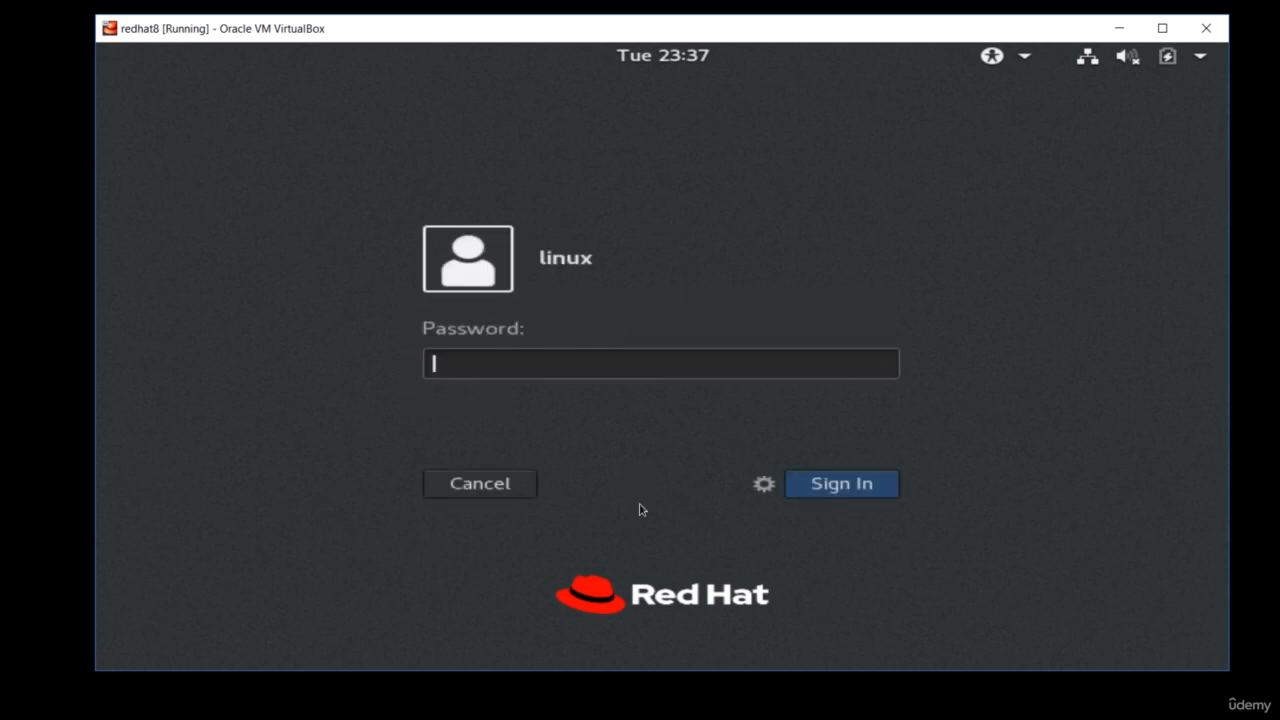
type("redhat")
type("•••••")
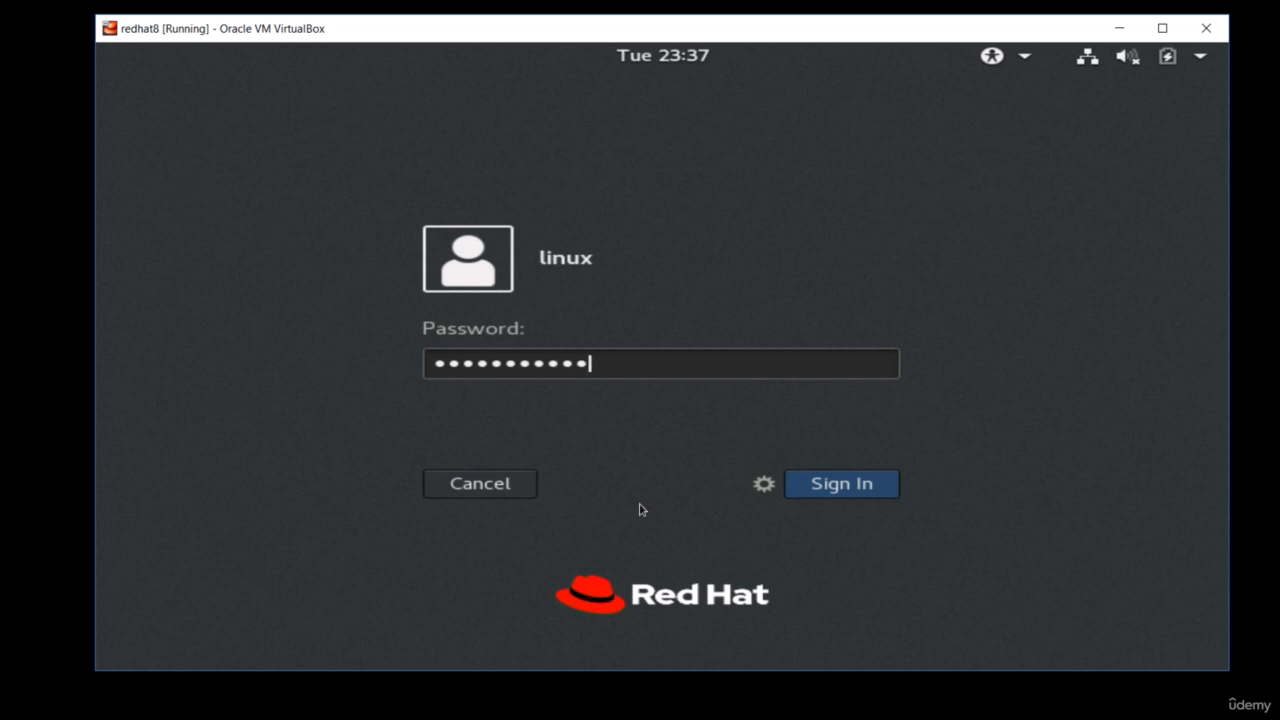
left_click(831, 490)
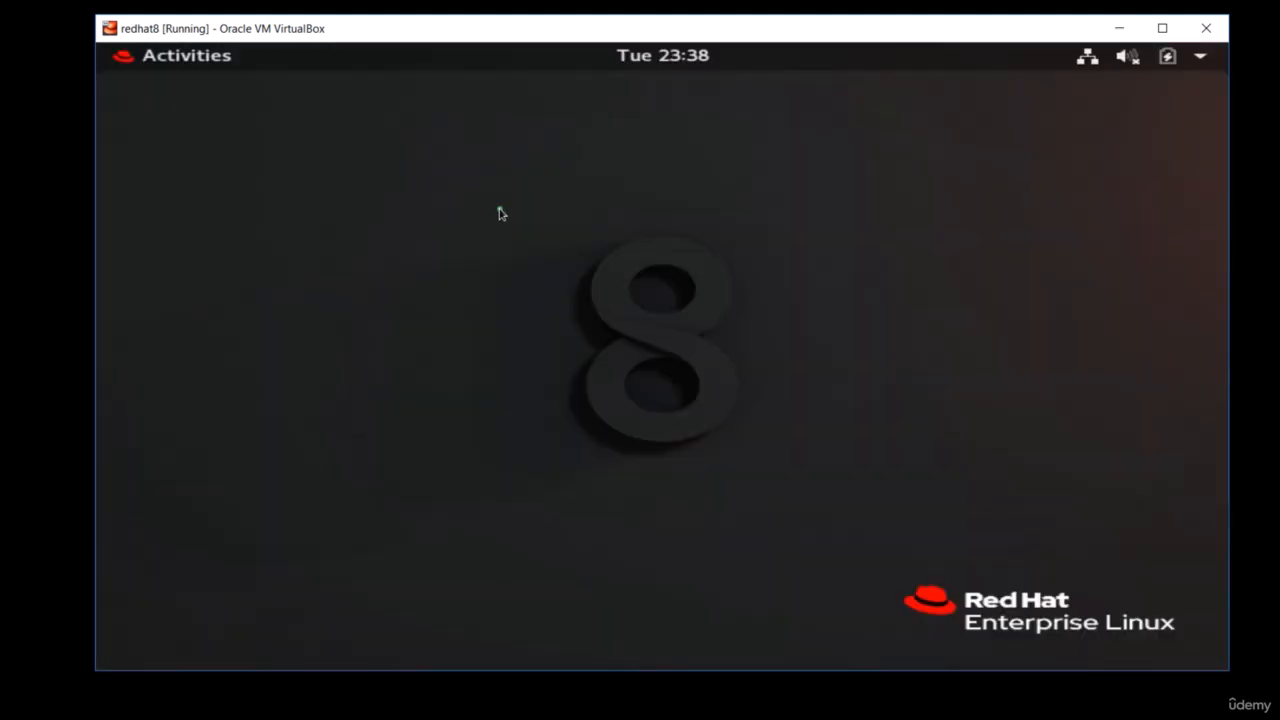
right_click(497, 212)
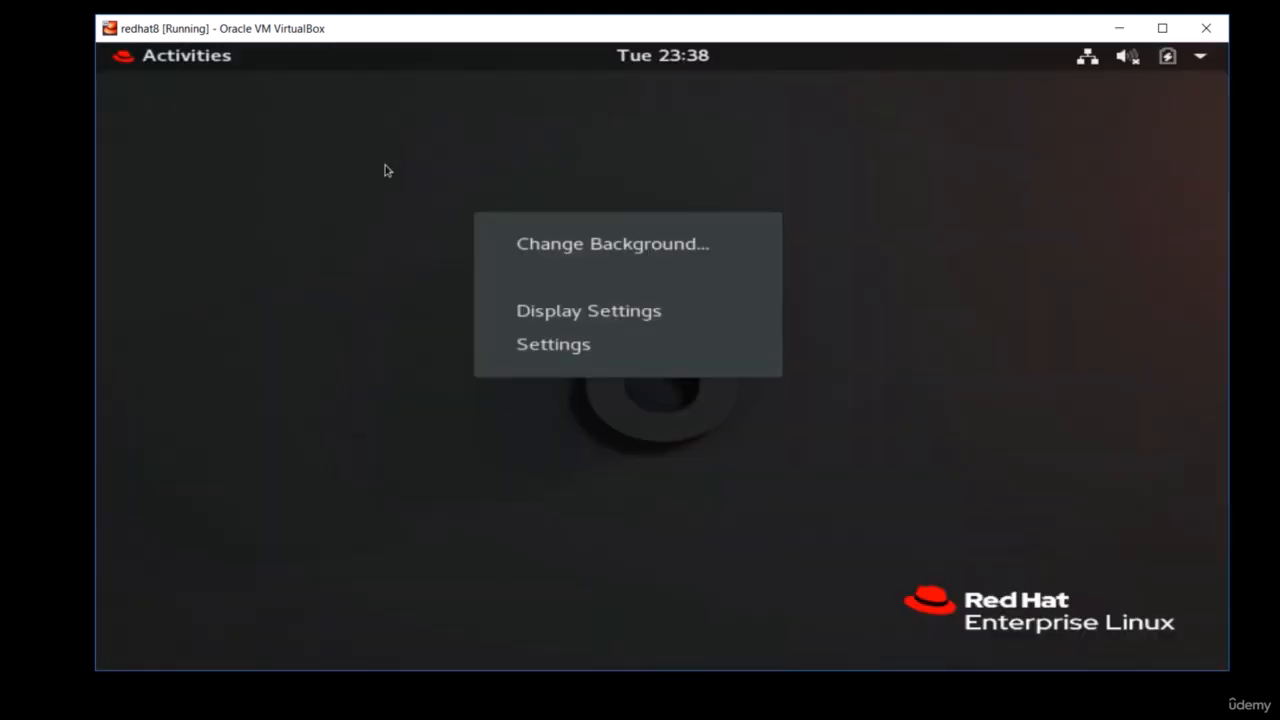
left_click(386, 170)
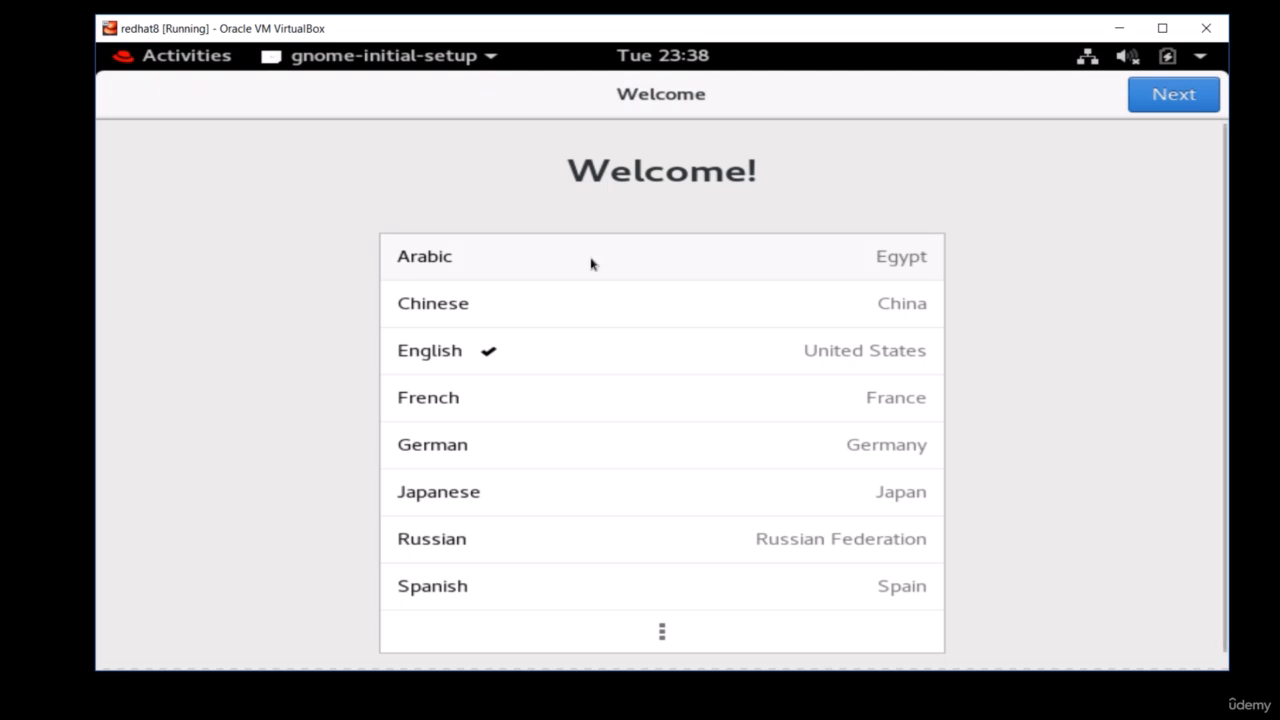
- Complete the GNOME initial setup with English, the English (US) keyboard, location services on and no online accounts, and close the Getting Started help
left_click(1158, 105)
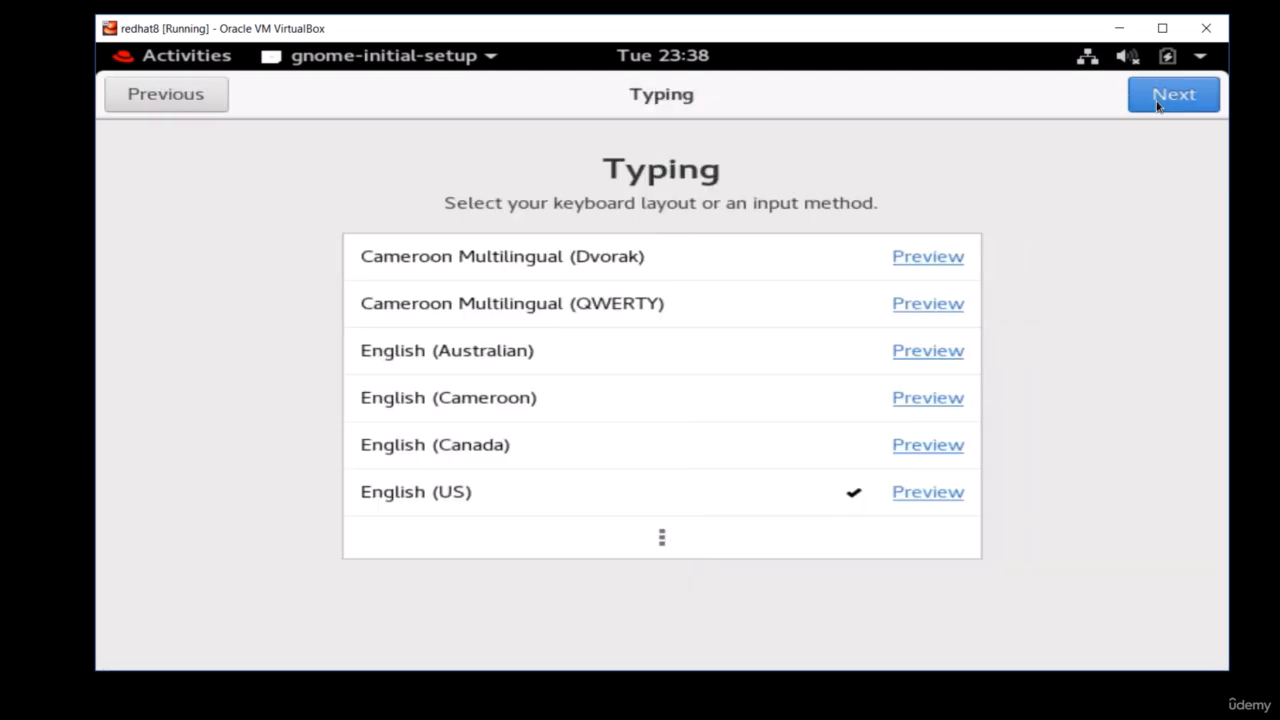
left_click(1158, 105)
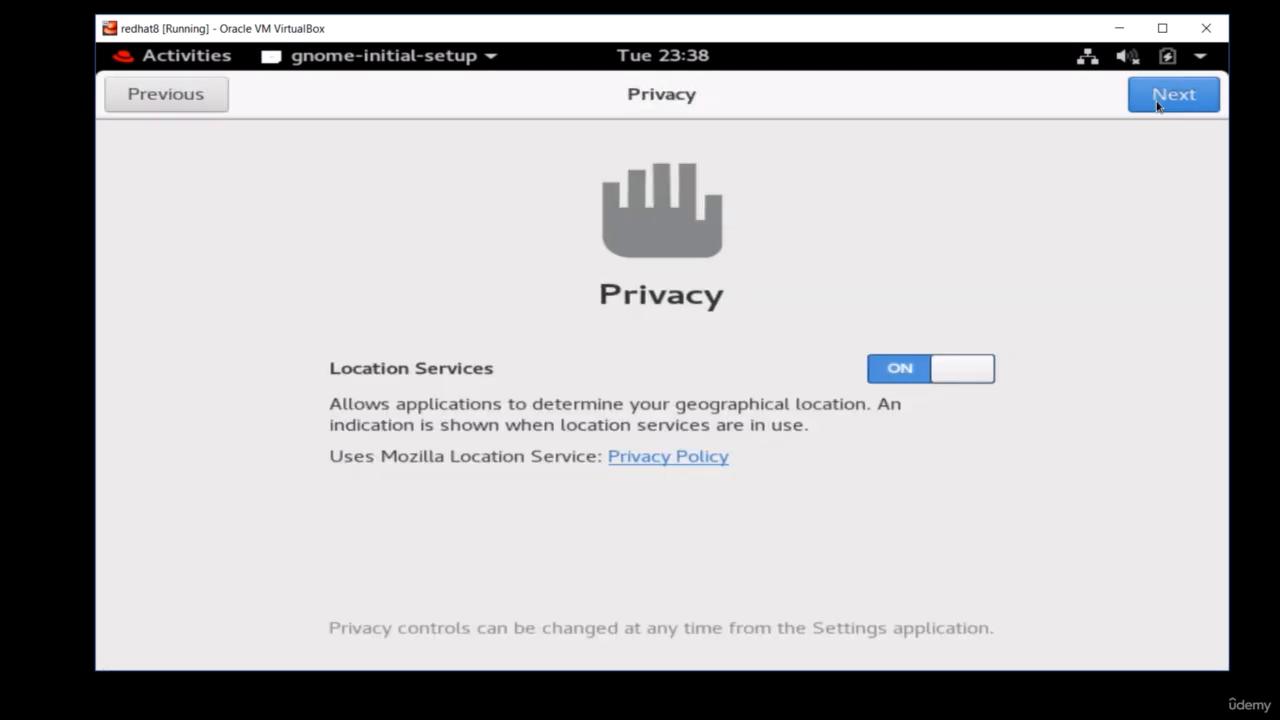
left_click(1158, 105)
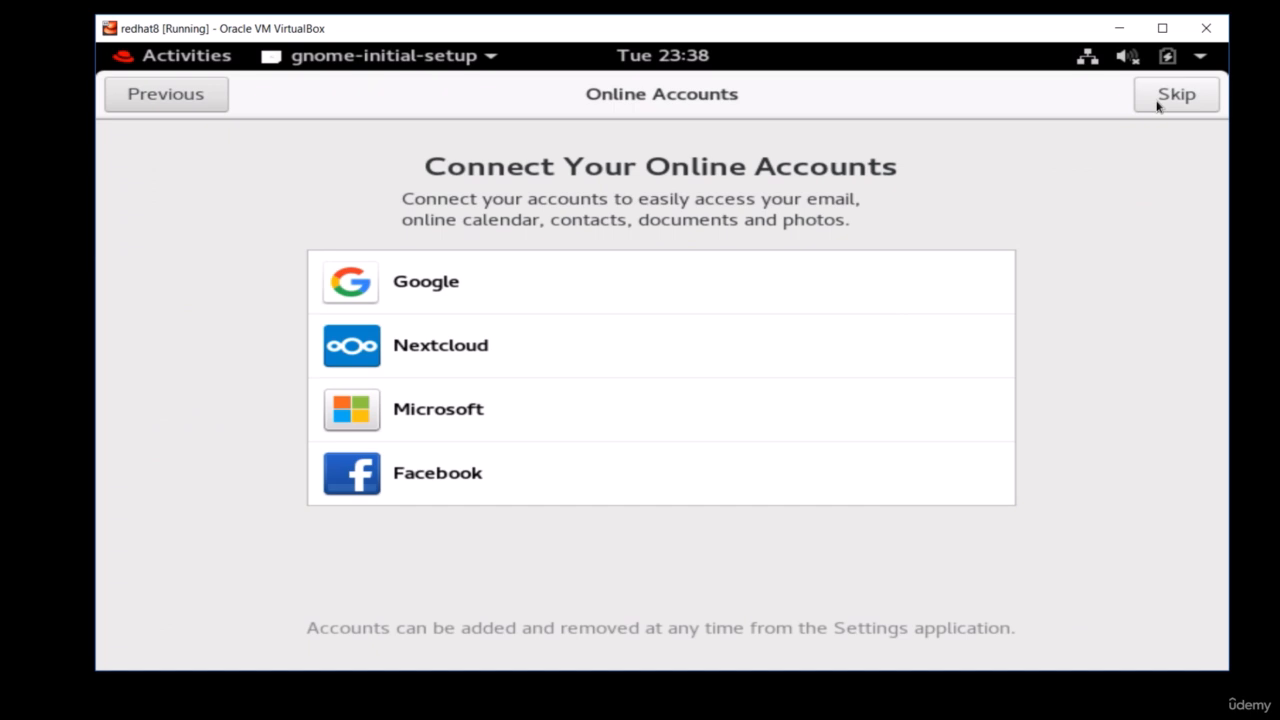
left_click(1158, 105)
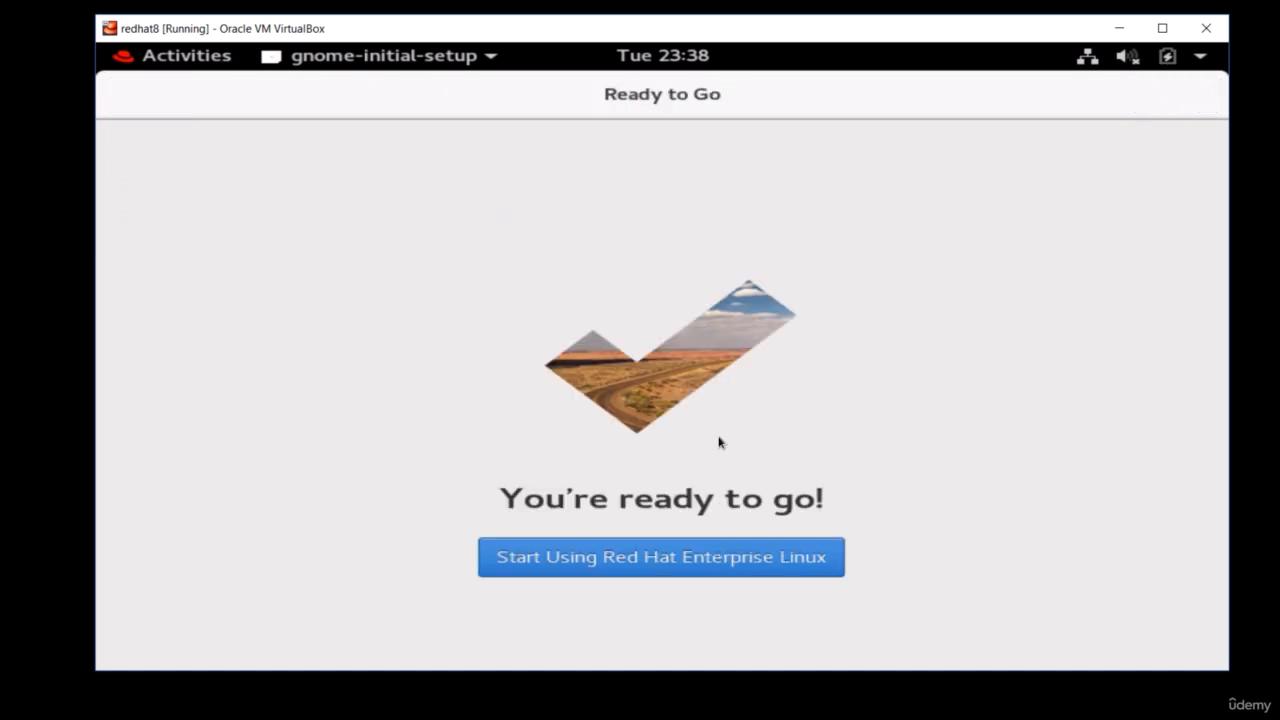
left_click(730, 572)
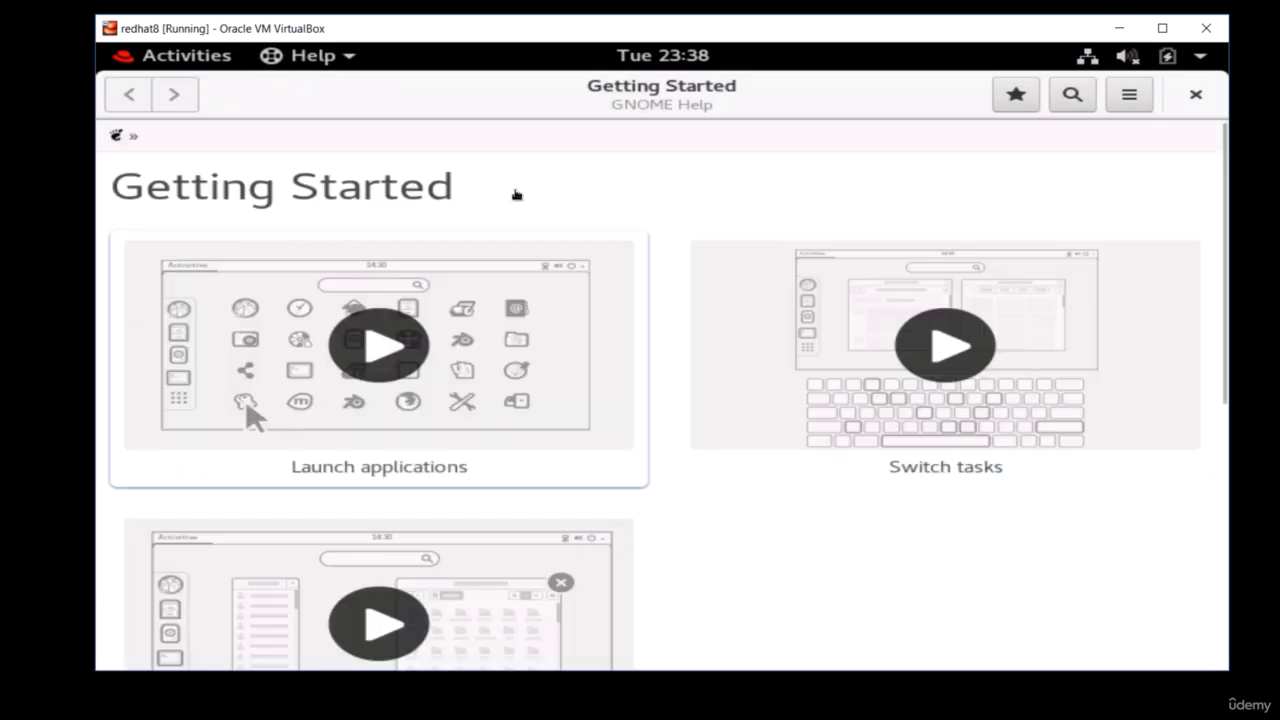
left_click(1197, 97)
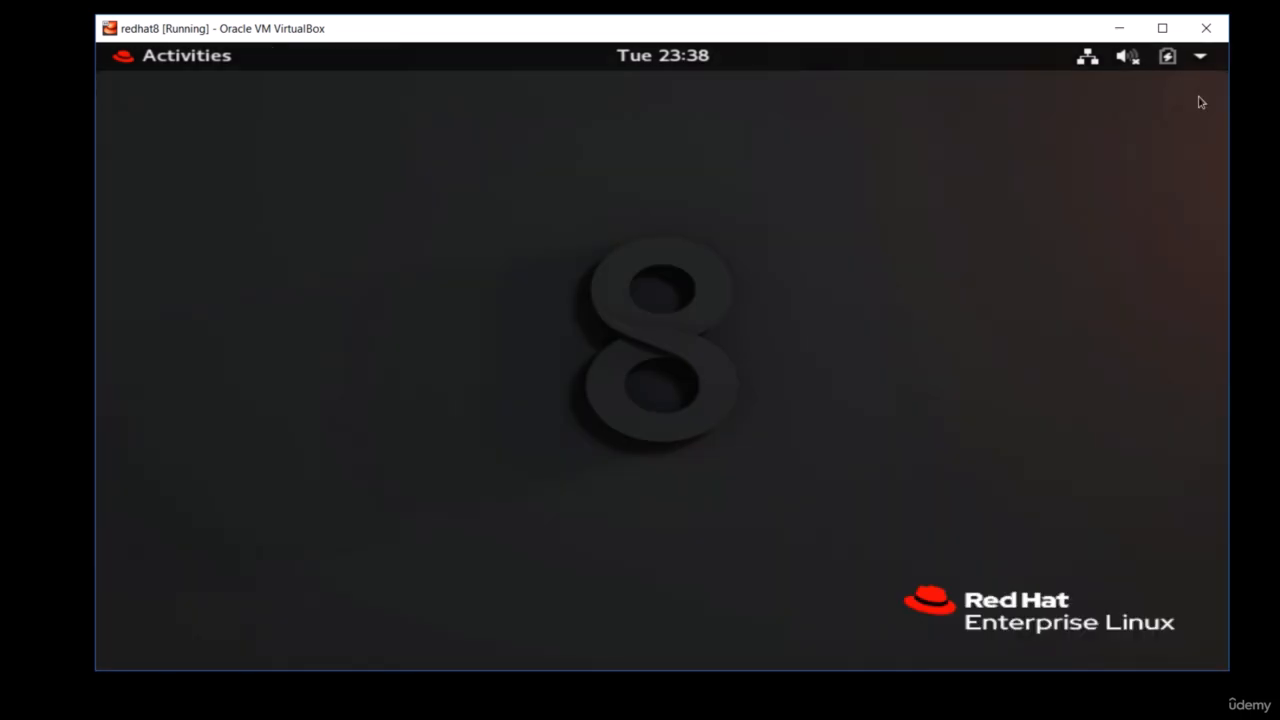
- Open a terminal and display the contents of /etc/redhat-release to check the installed release
left_click(158, 59)
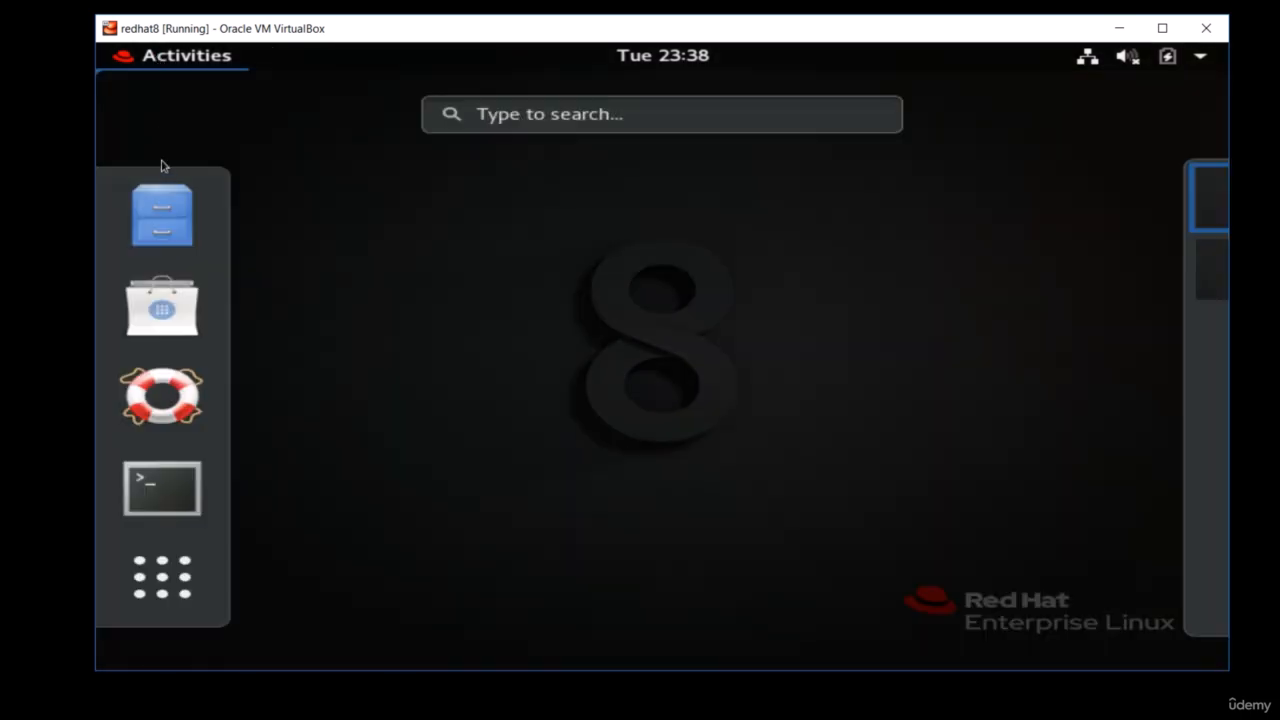
left_click(185, 491)
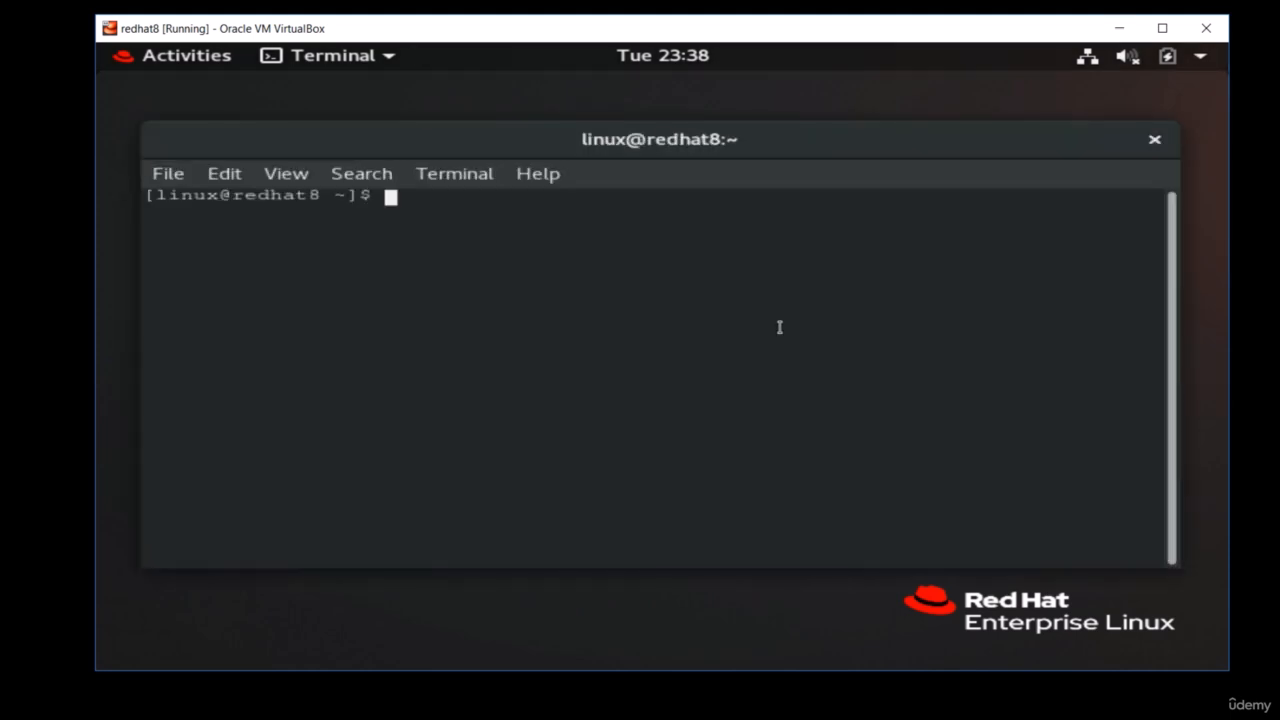
type("cat /etc/")
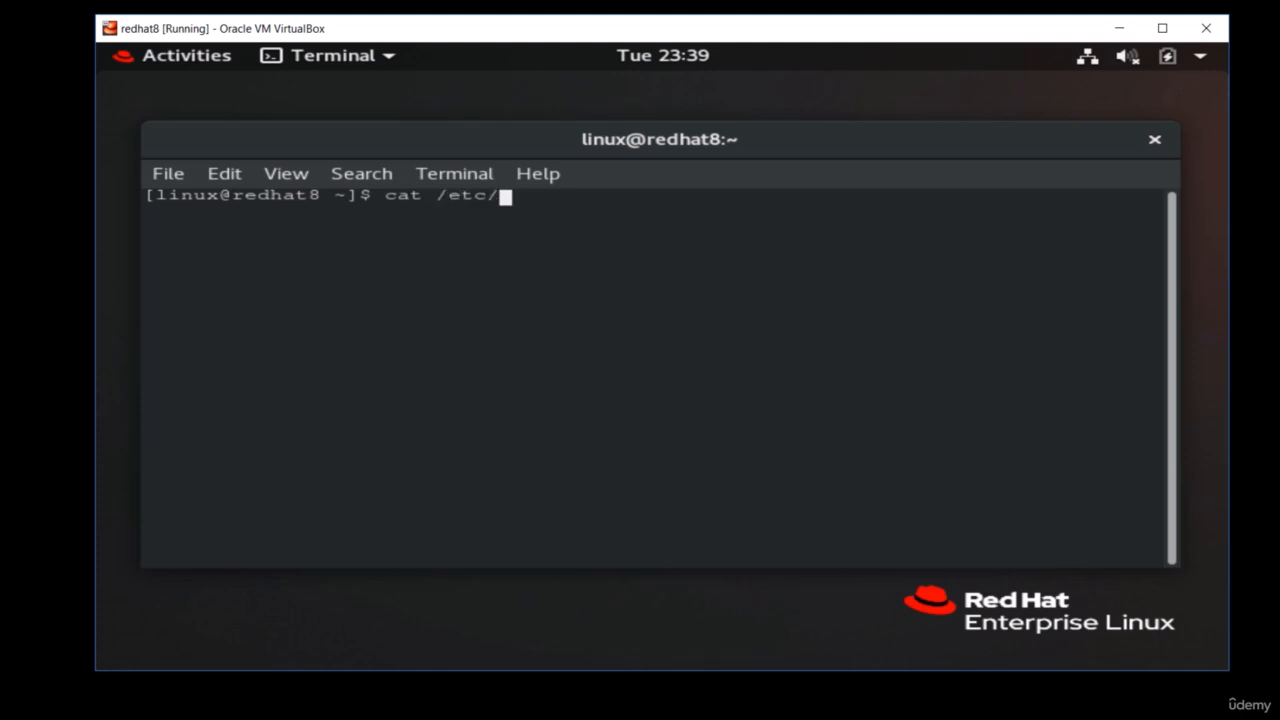
type("redhat-re")
key("Tab")
key("Return")
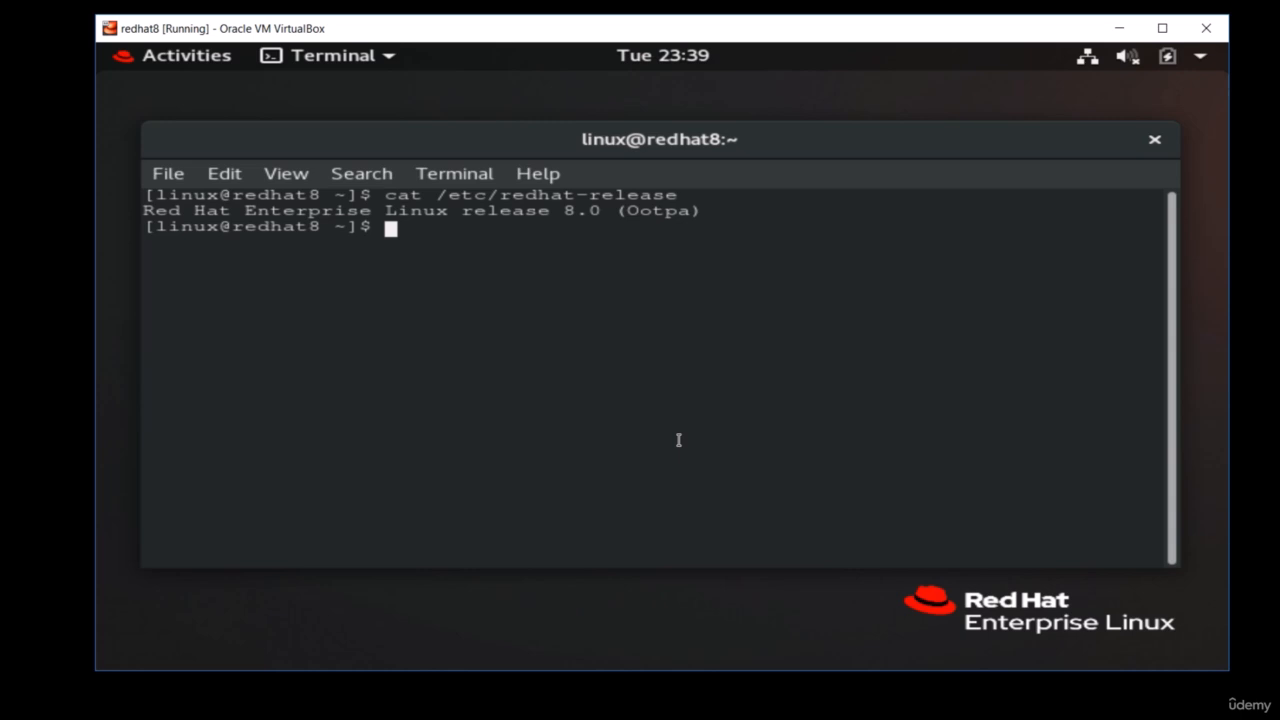
- Test the internet connection by pinging google.com, and stop the ping after several replies
type("ping google.com")
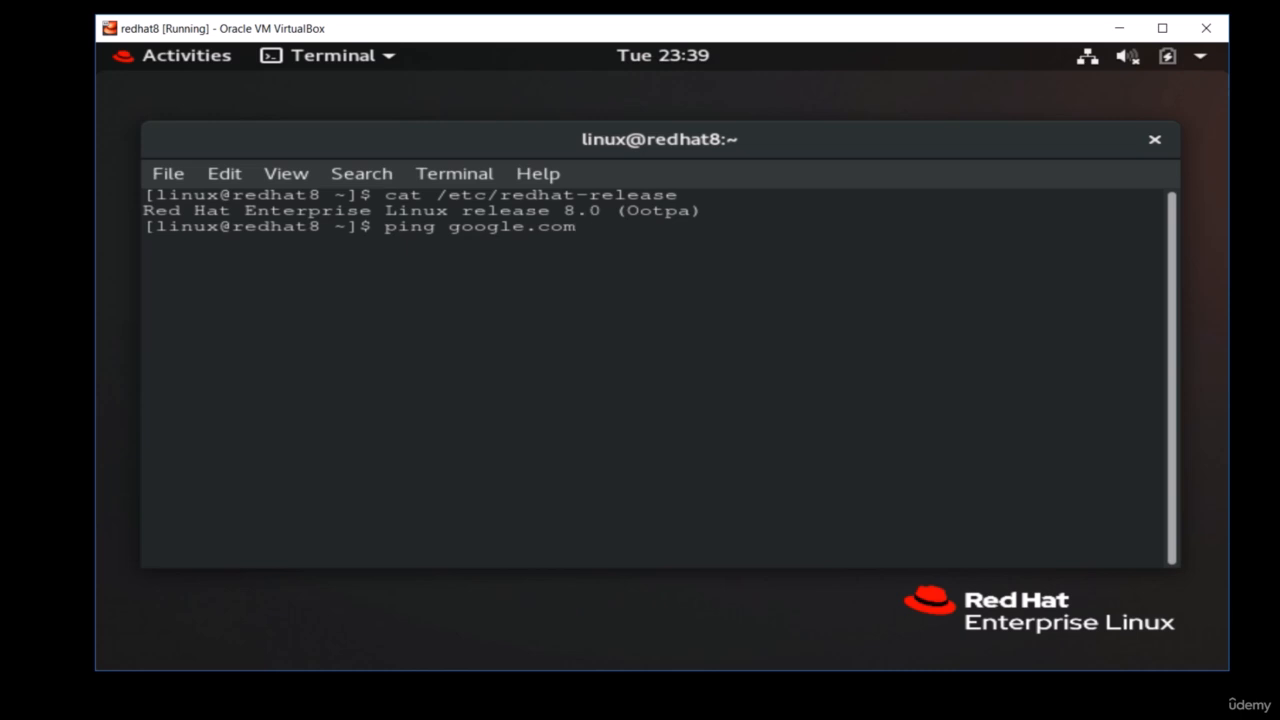
key("Return")
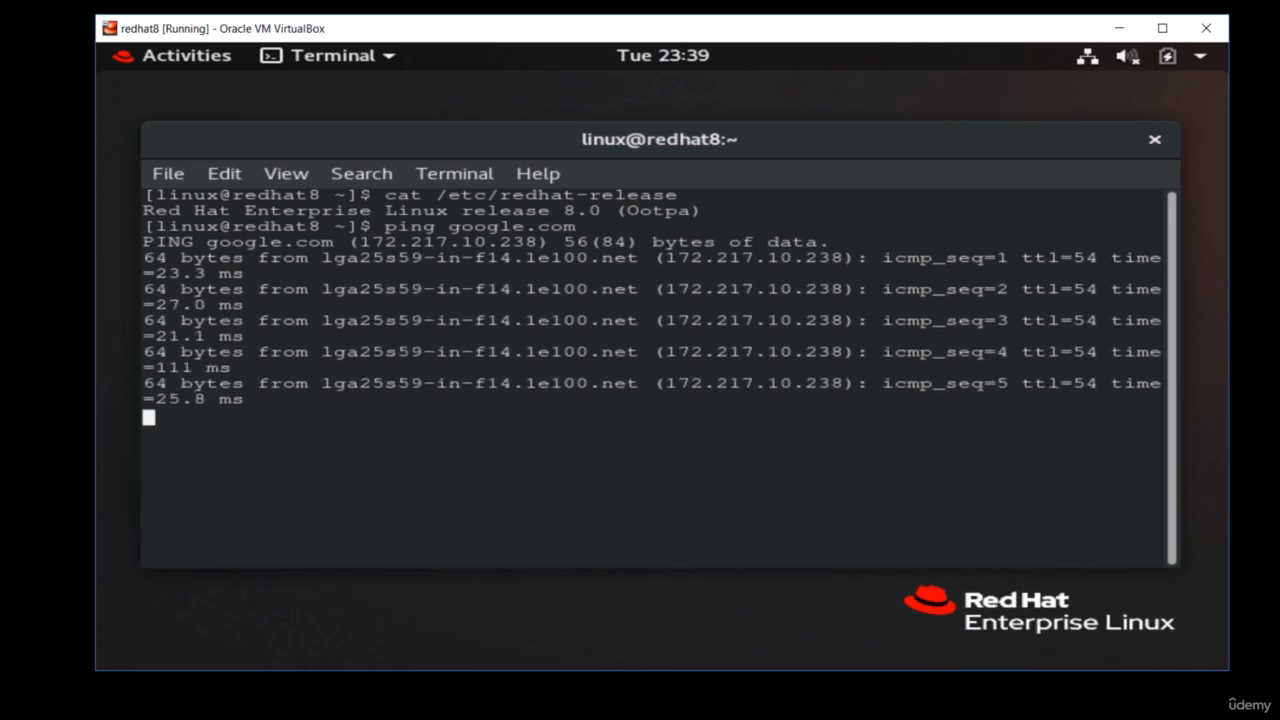
key("ctrl+c")
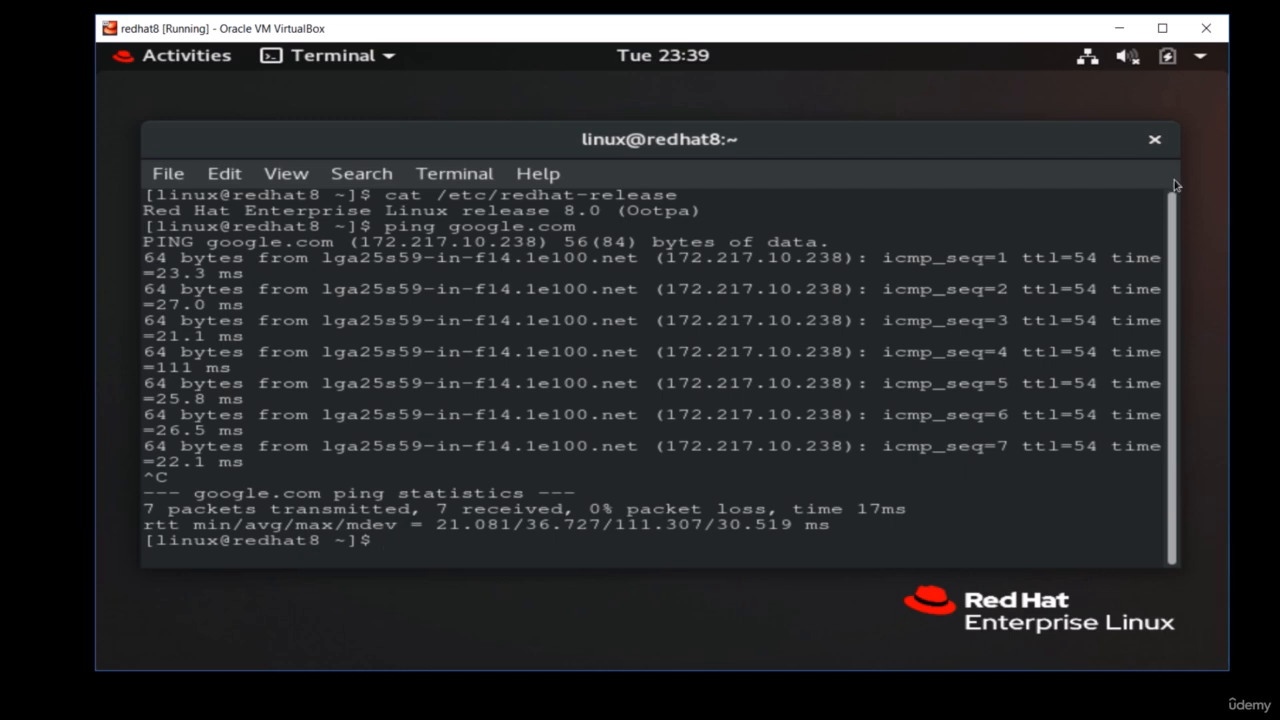
- Exit the terminal session and power off the Red Hat system from its desktop
type("exit")
key("Return")
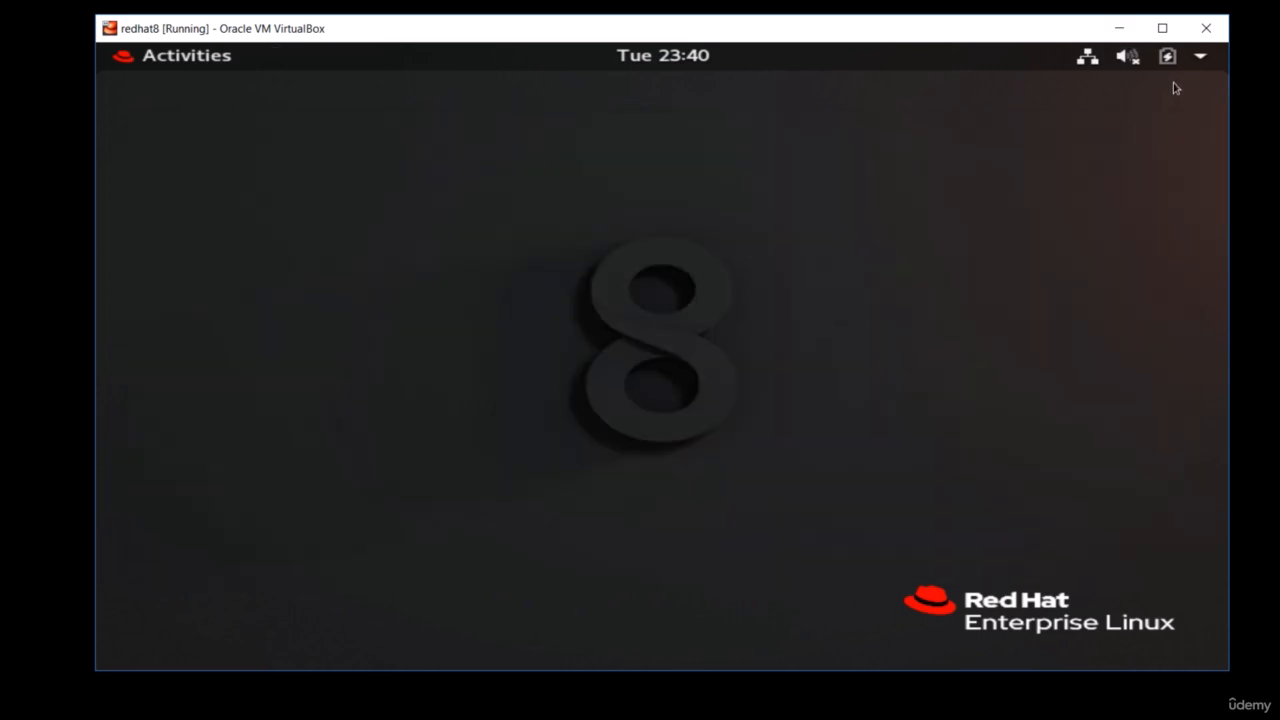
left_click(1092, 60)
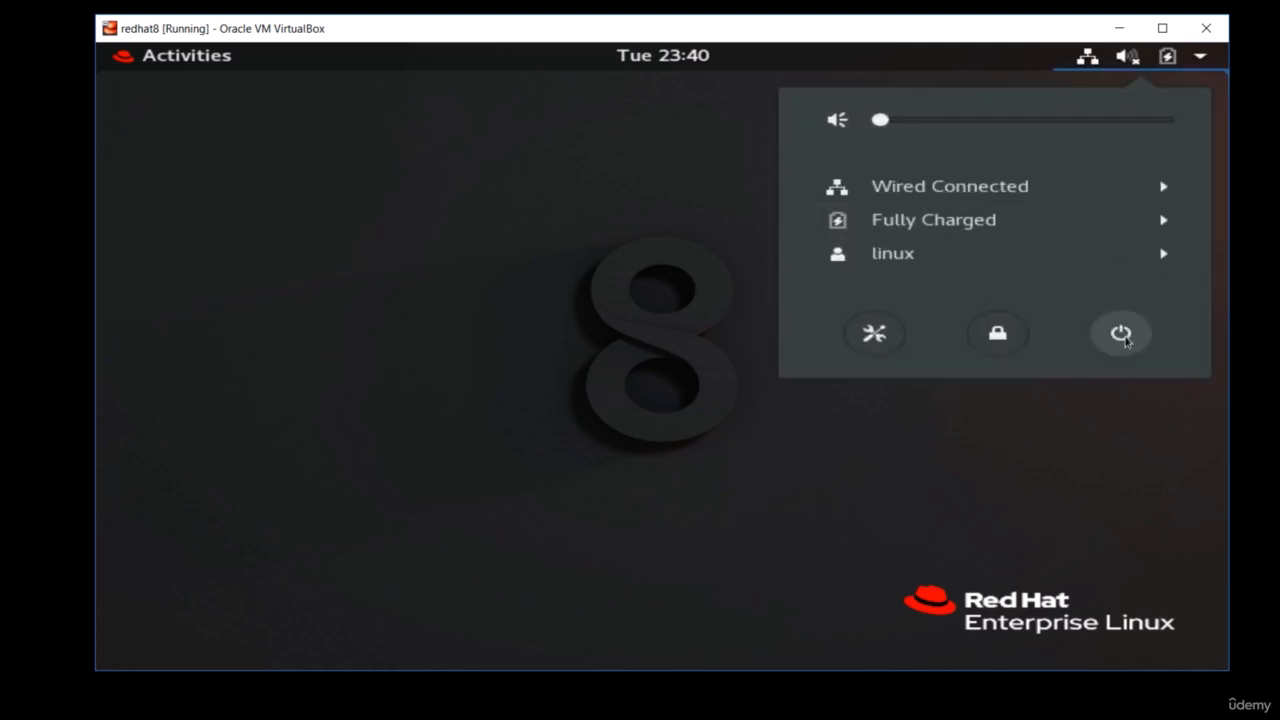
left_click(1124, 340)
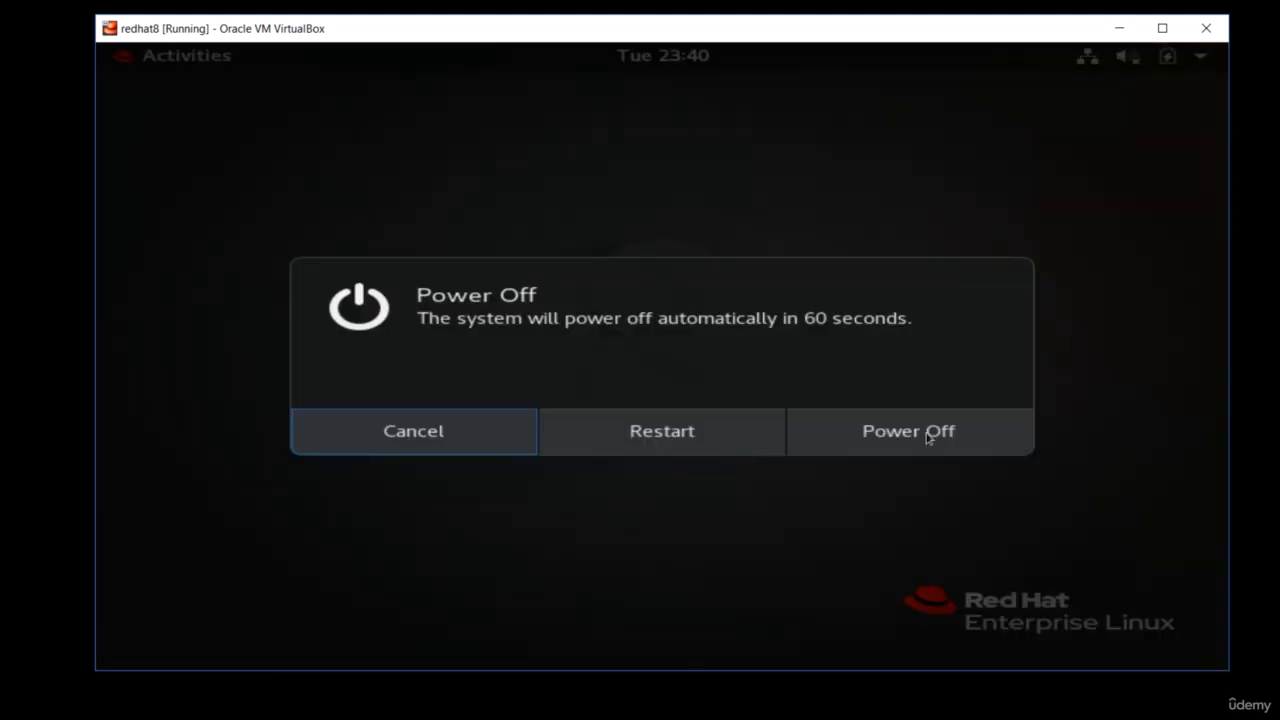
left_click(922, 440)
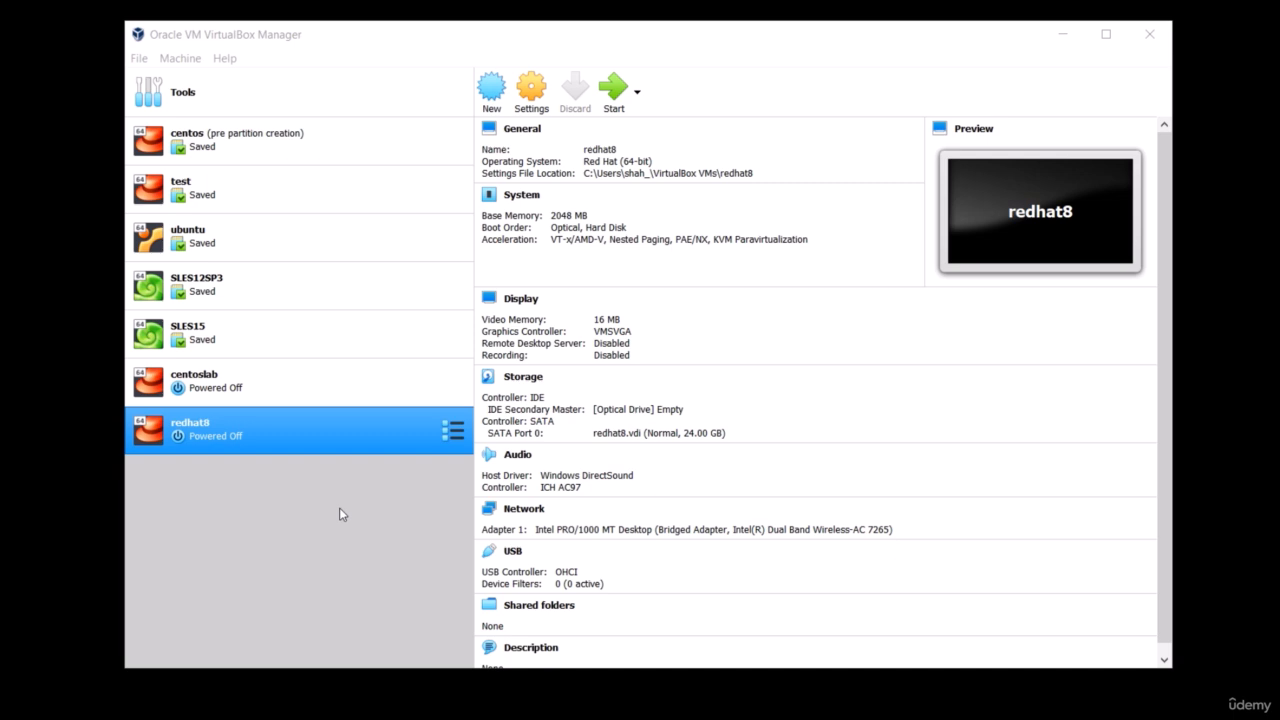
right_click(334, 429)
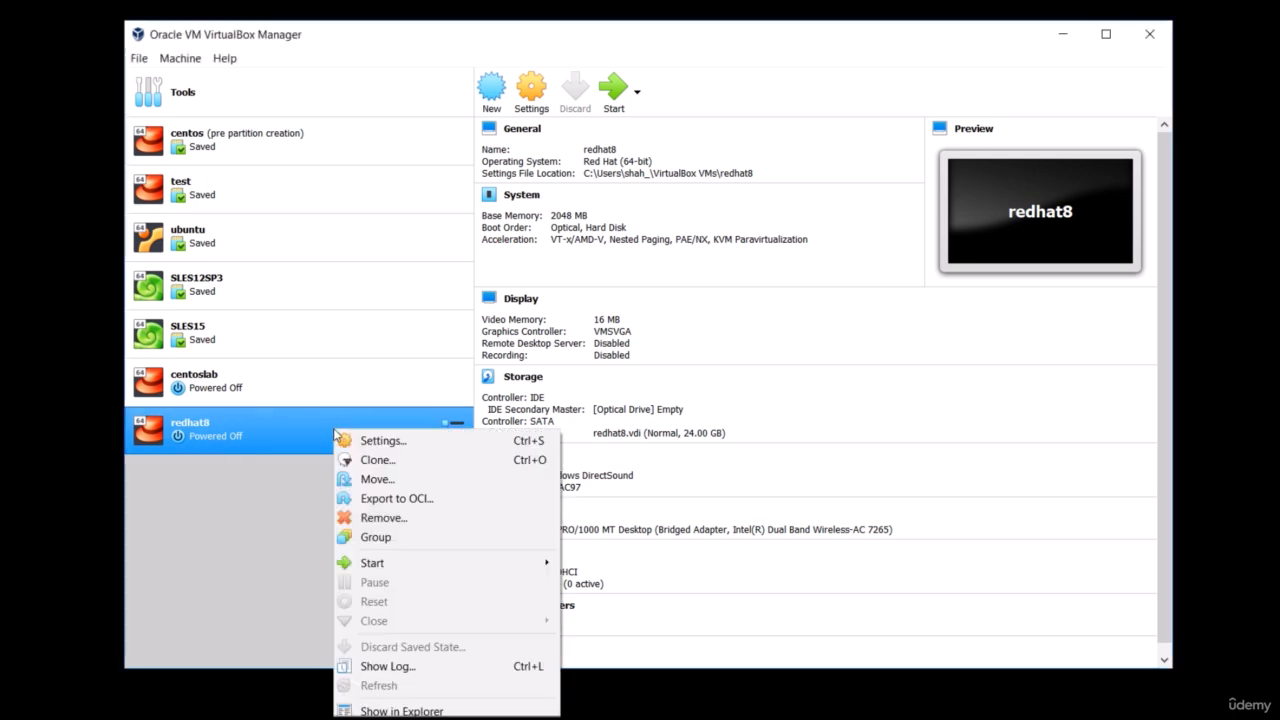
mouse_move(408, 566)
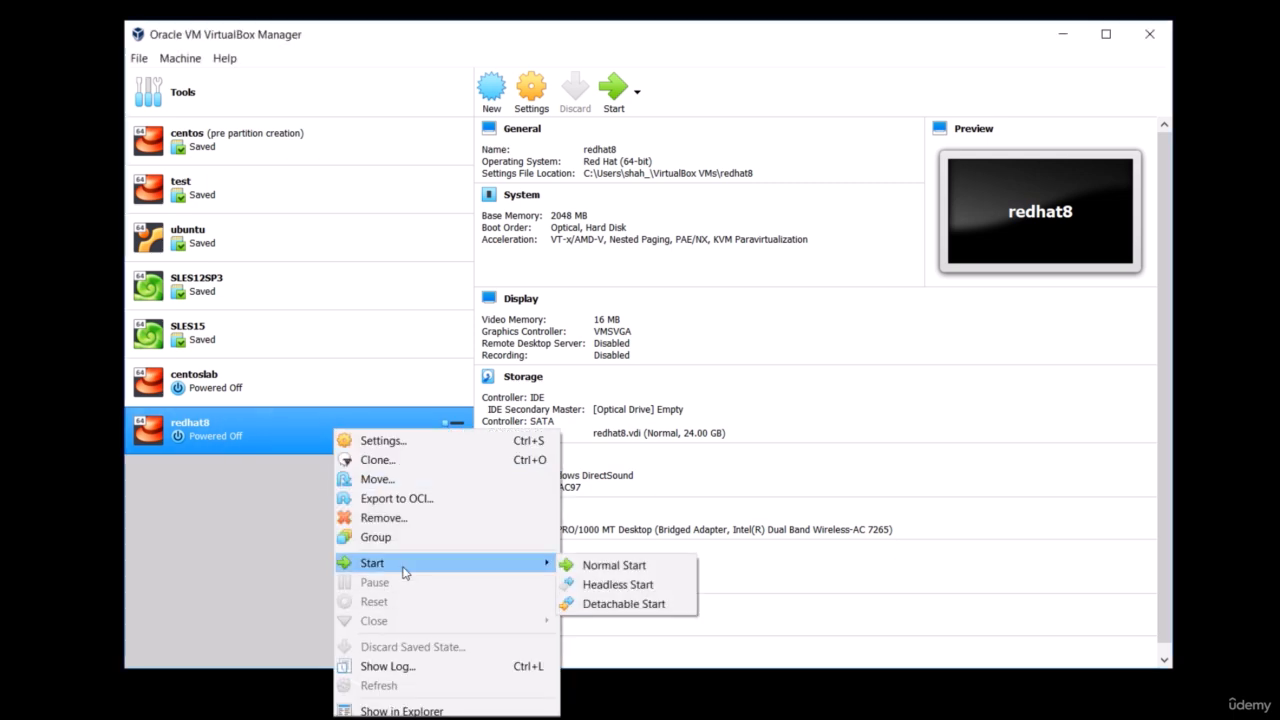
left_click(598, 567)
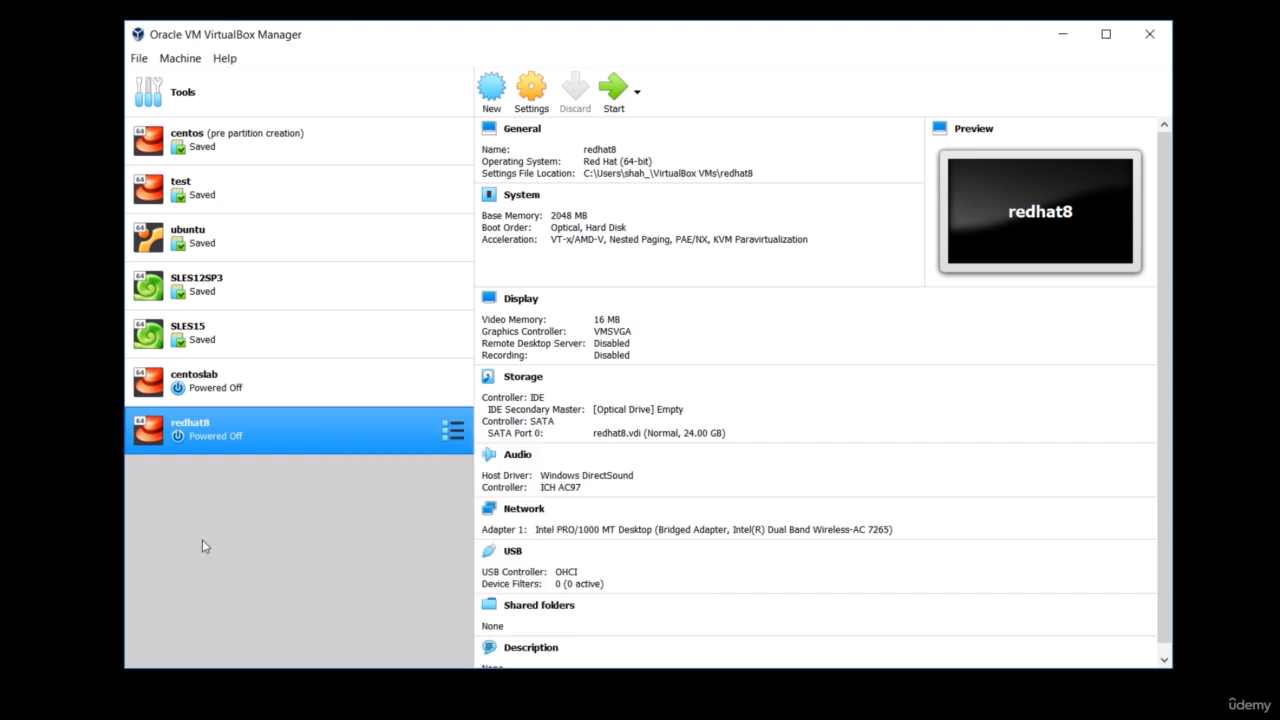